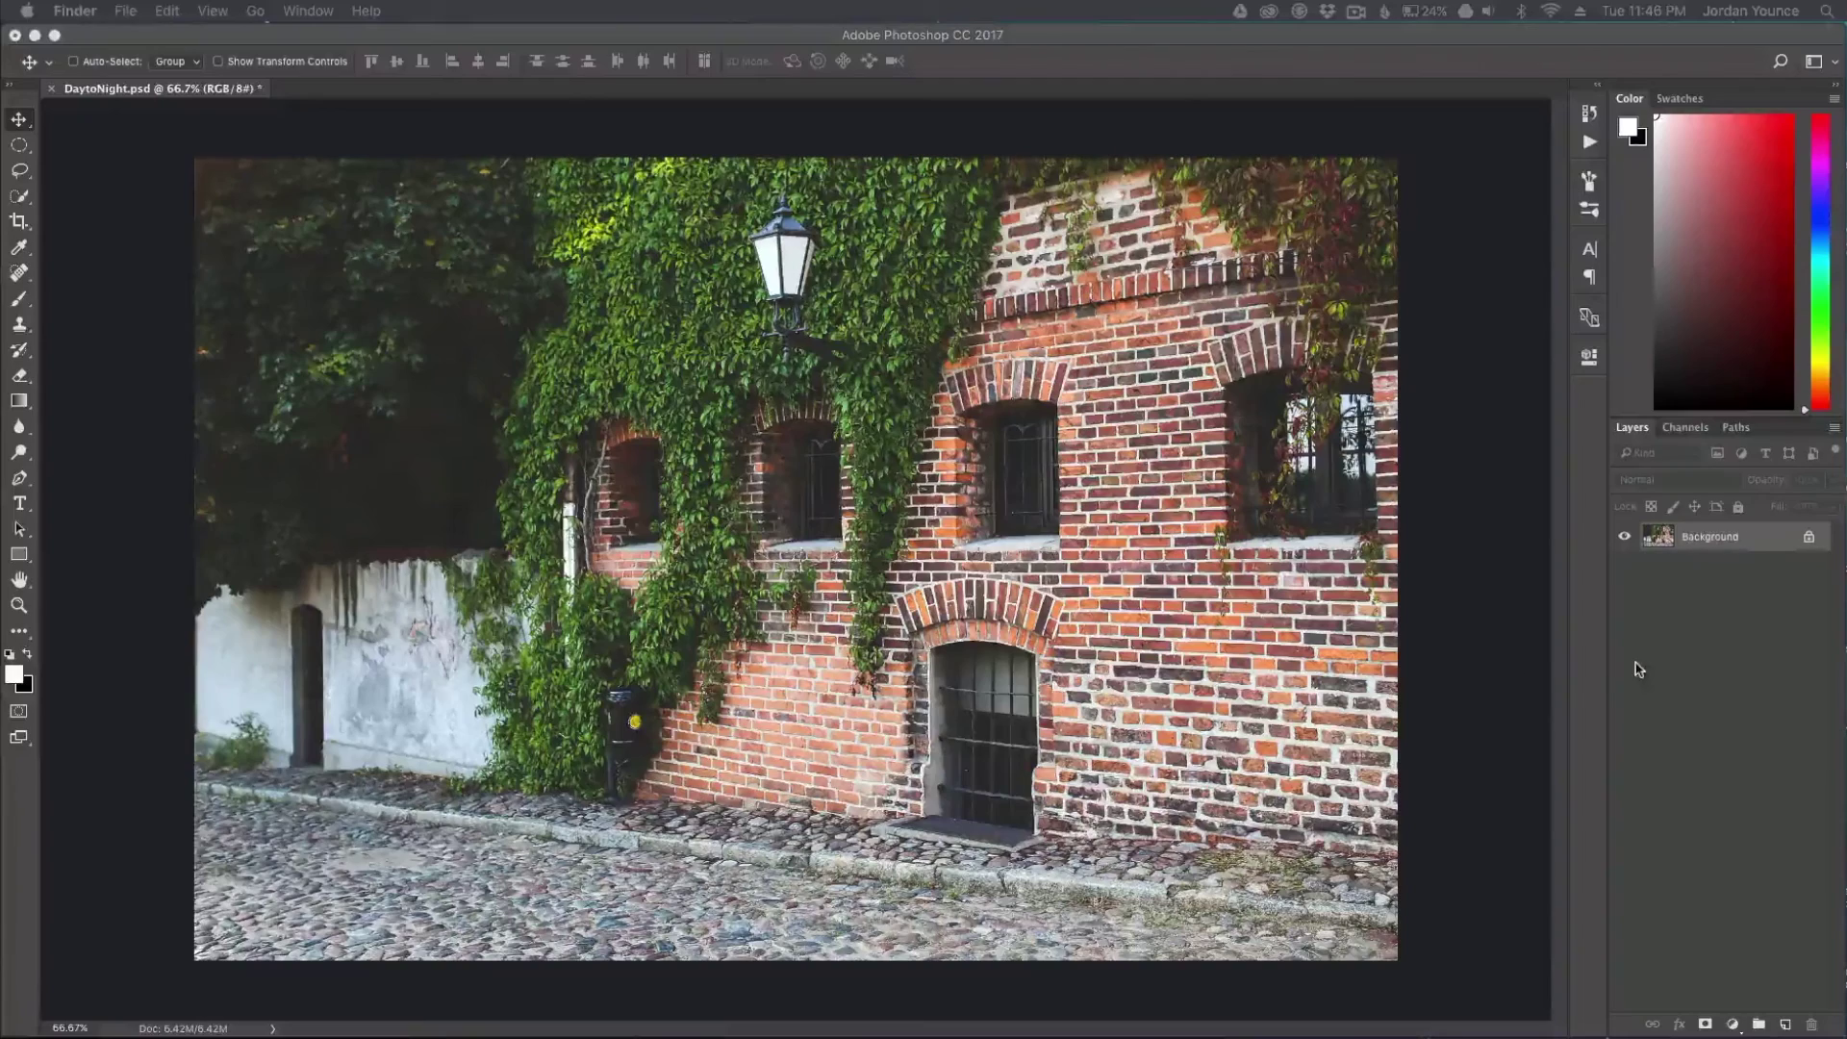
Step: Add a Hue/Saturation adjustment layer above the photo and lower its saturation to -46
left_click(1733, 1025)
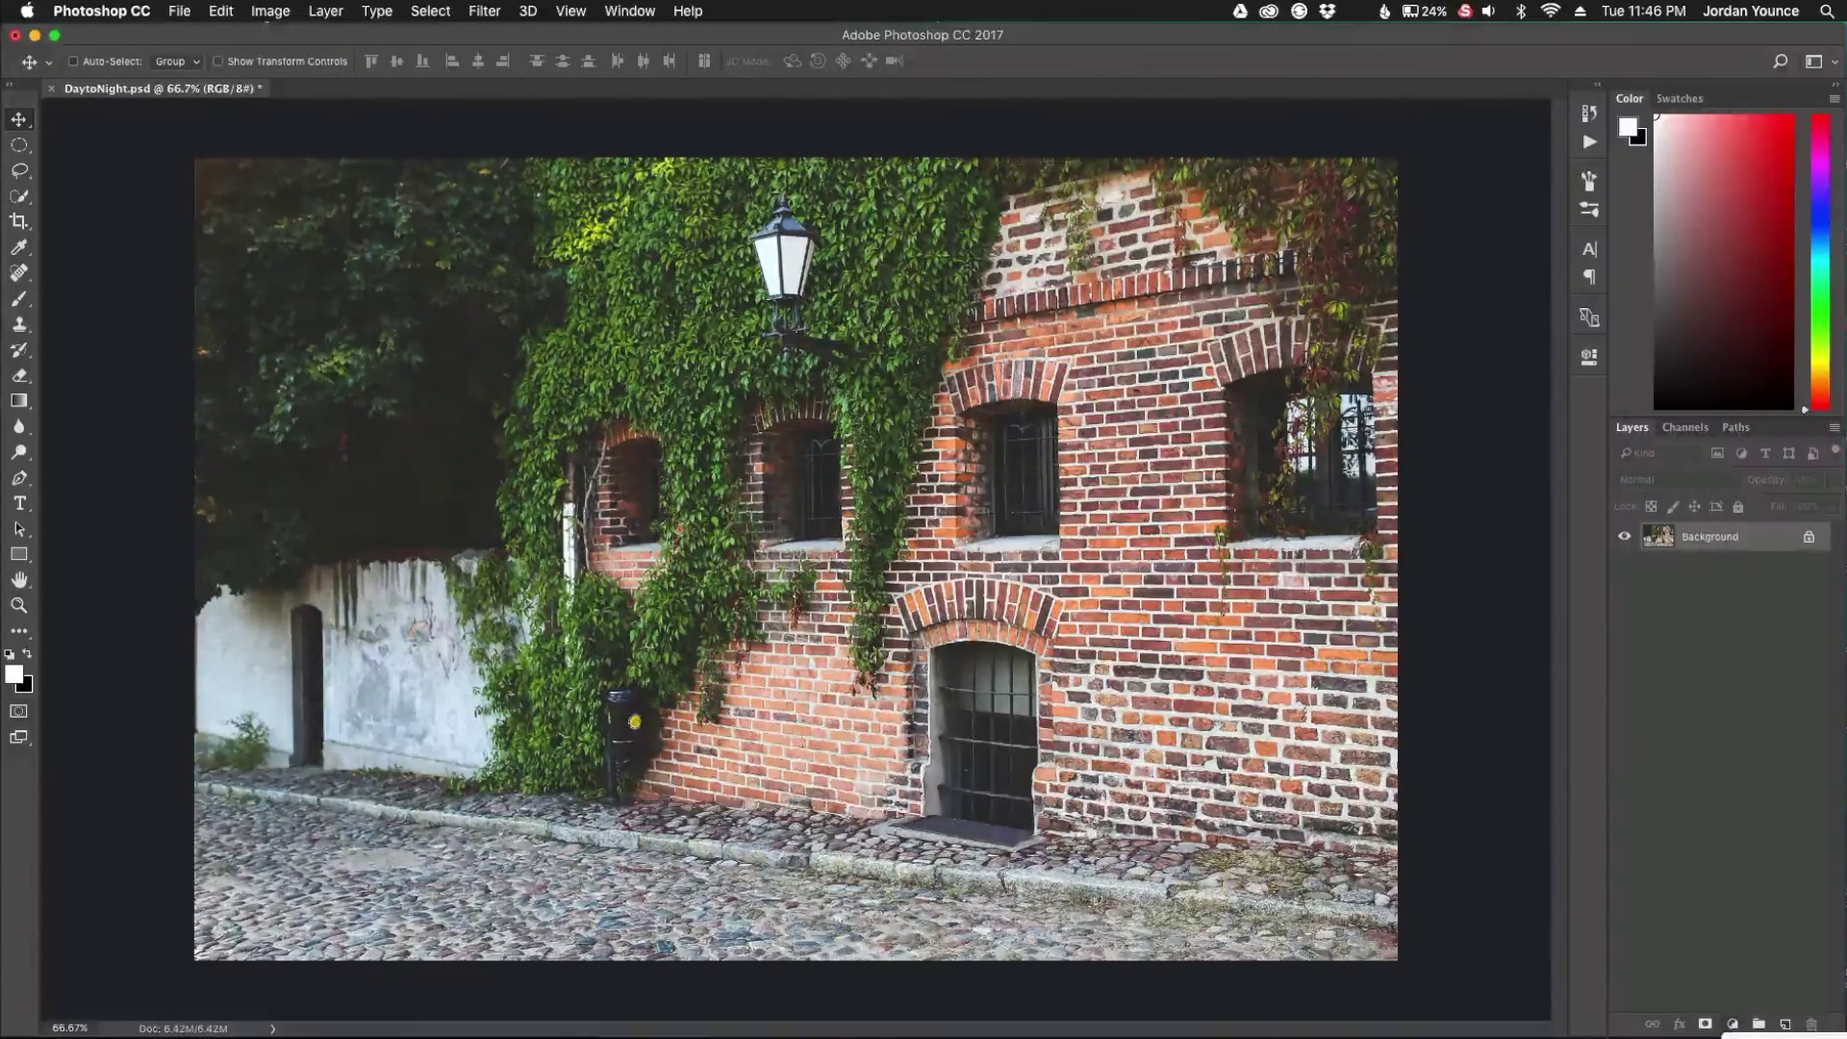
left_click(1733, 1025)
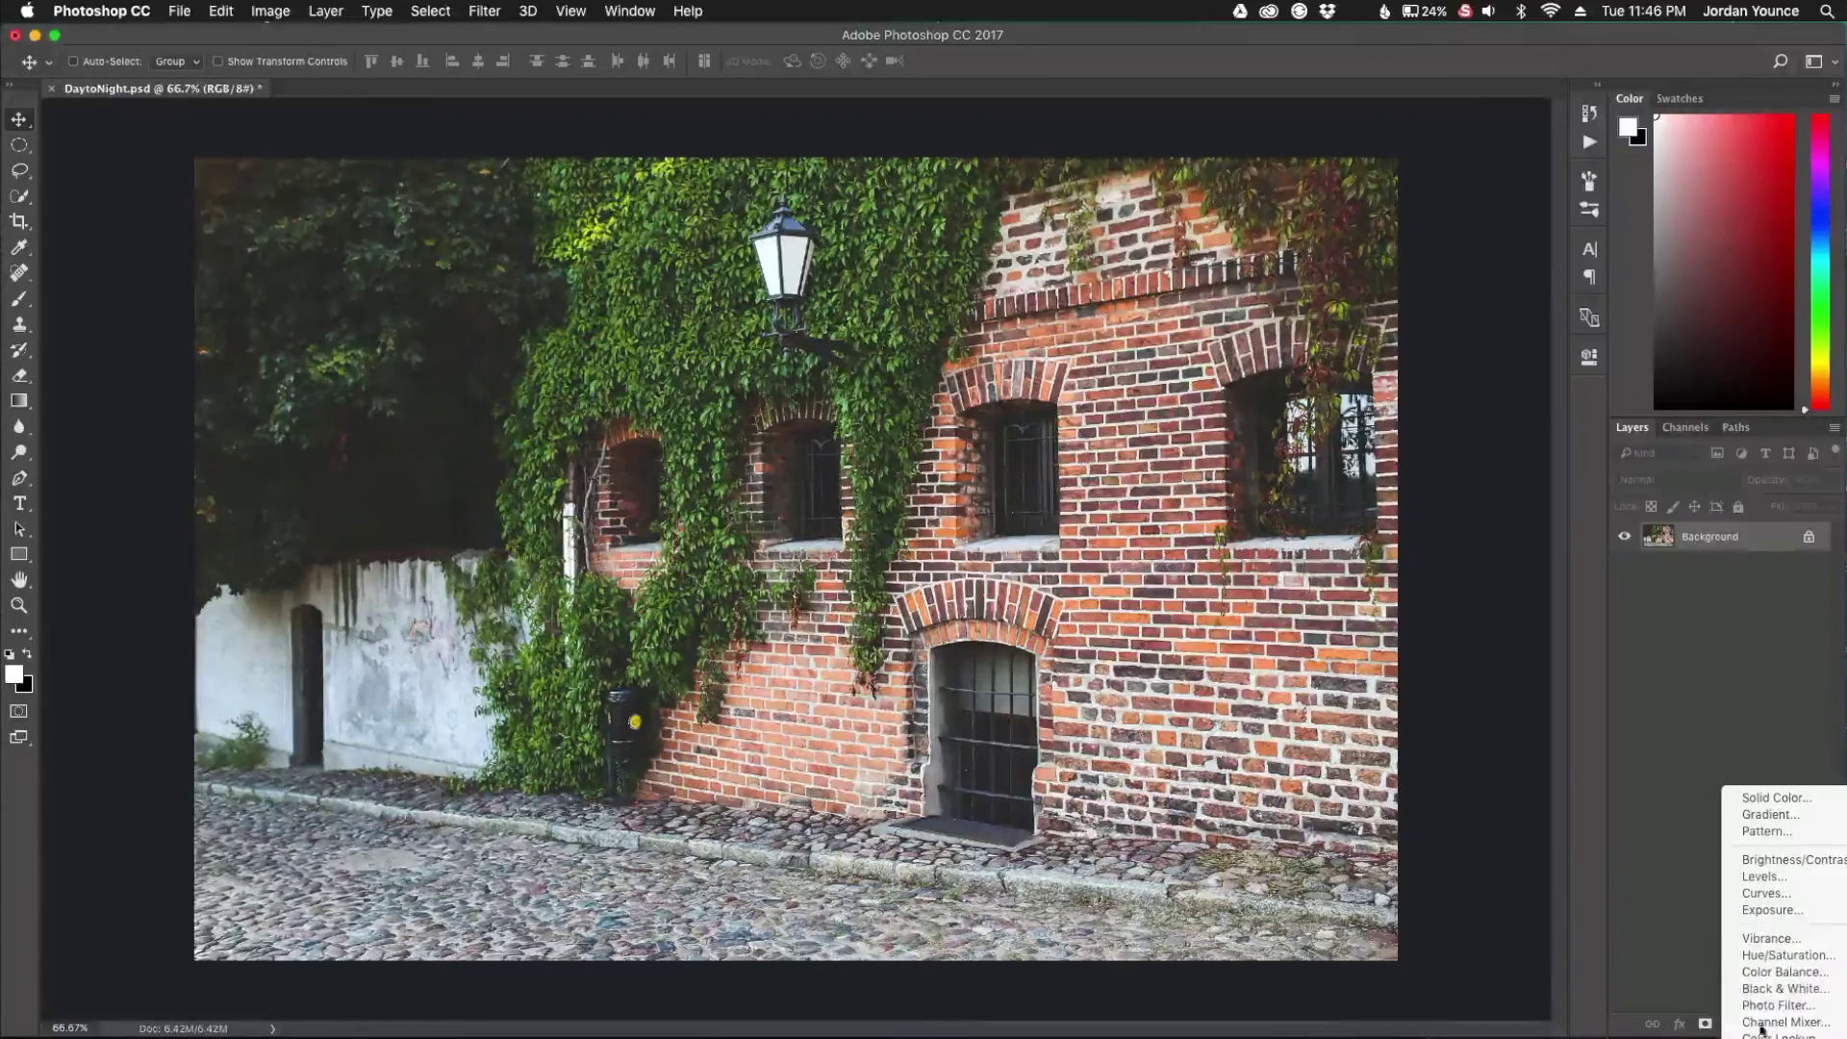
left_click(1777, 956)
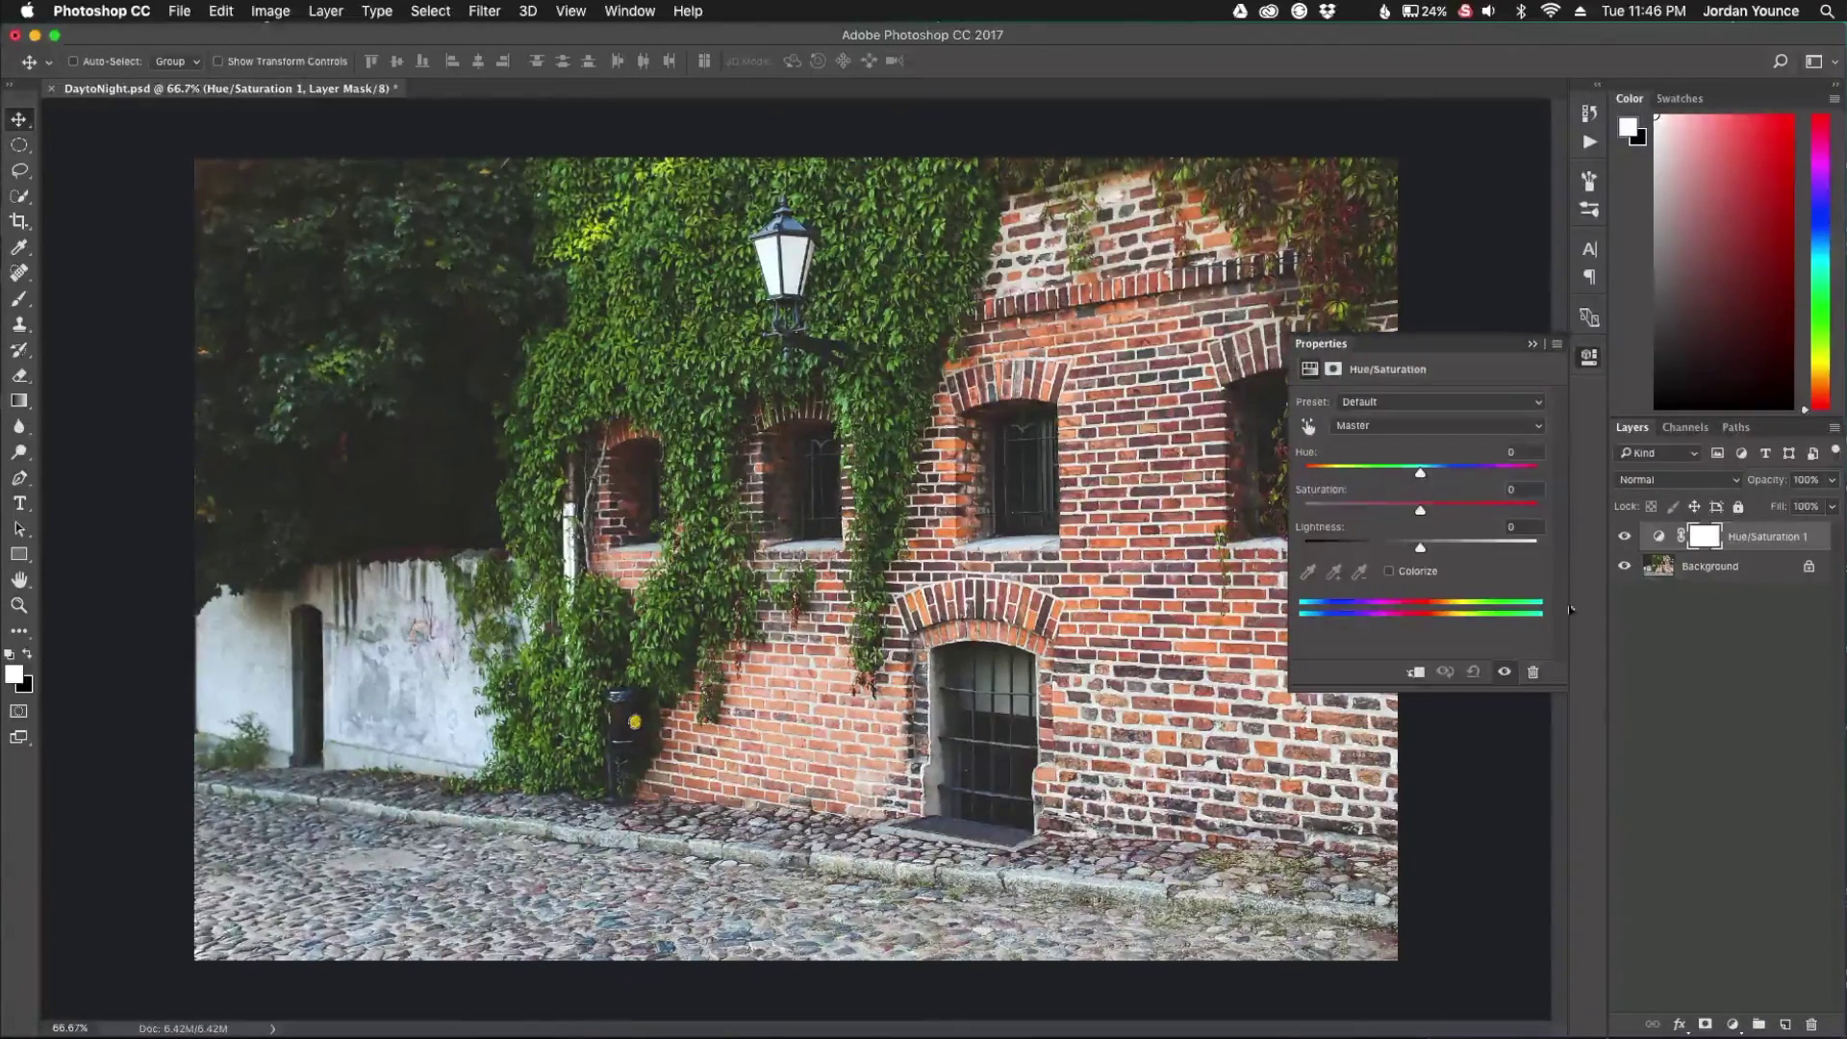
left_click_drag(1421, 513, 1368, 512)
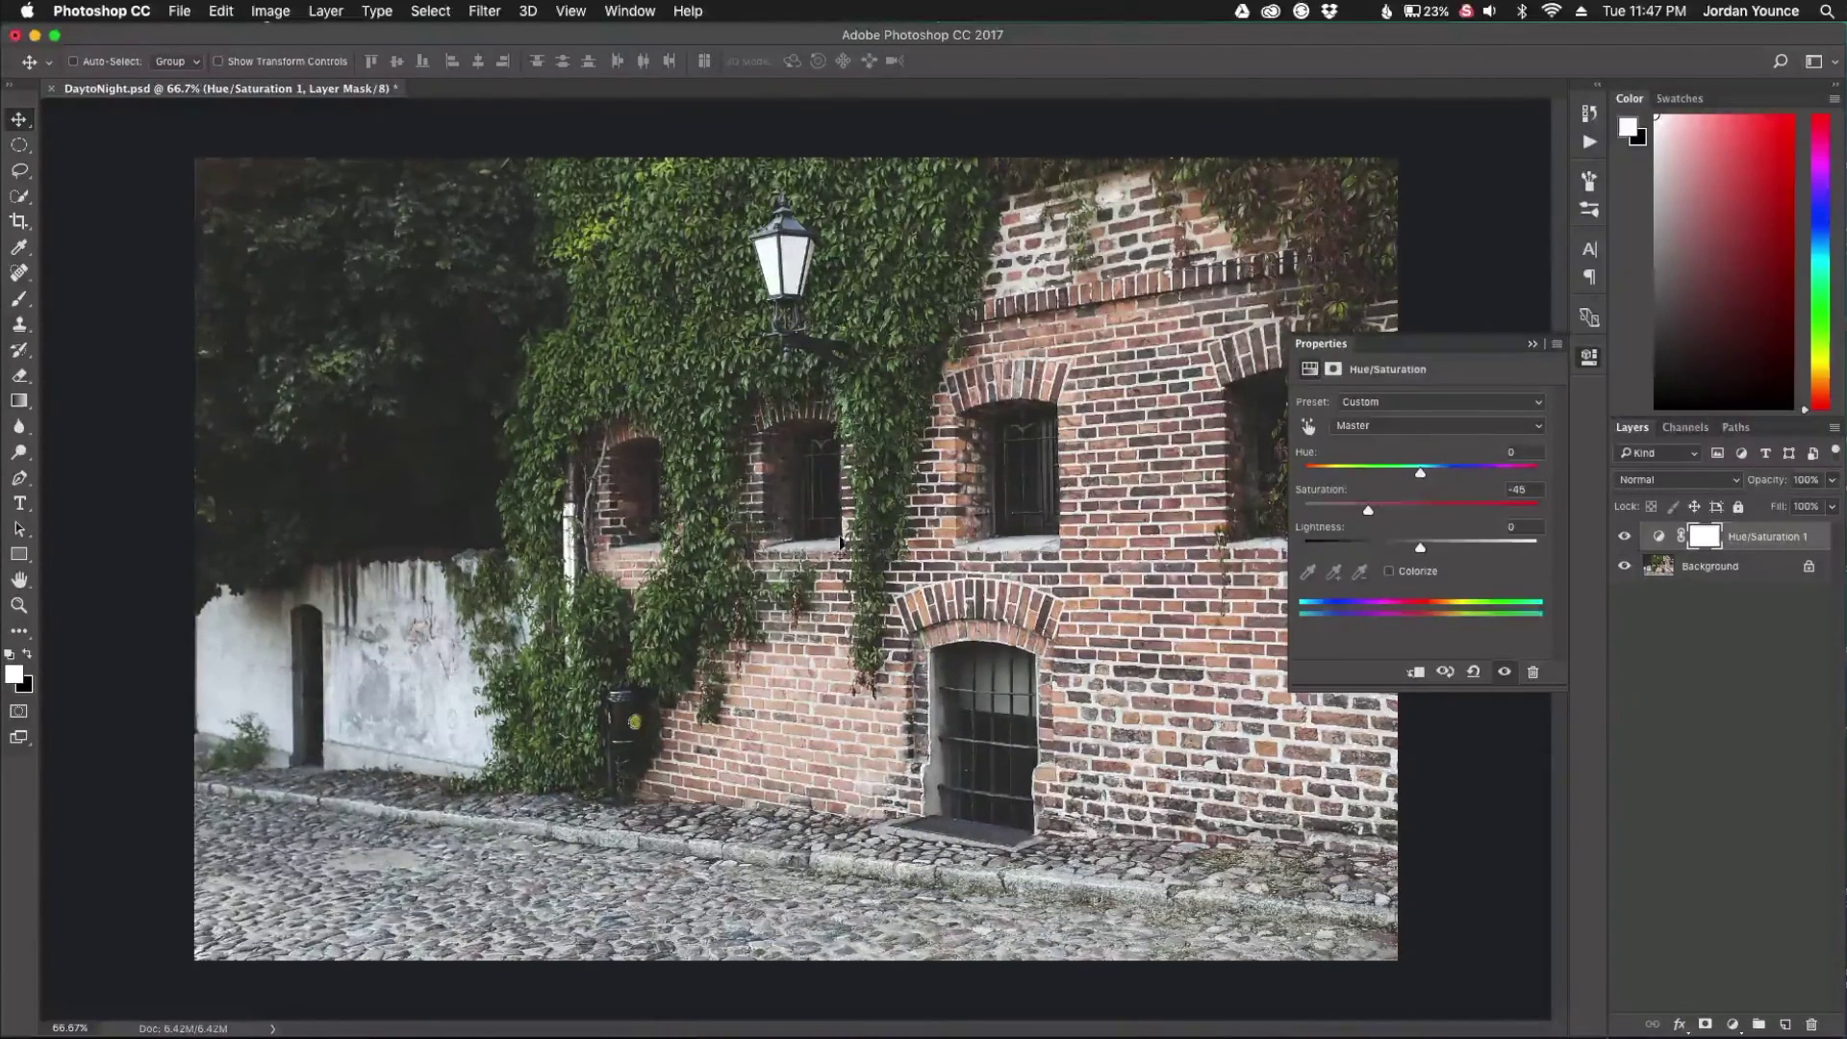
left_click(1533, 344)
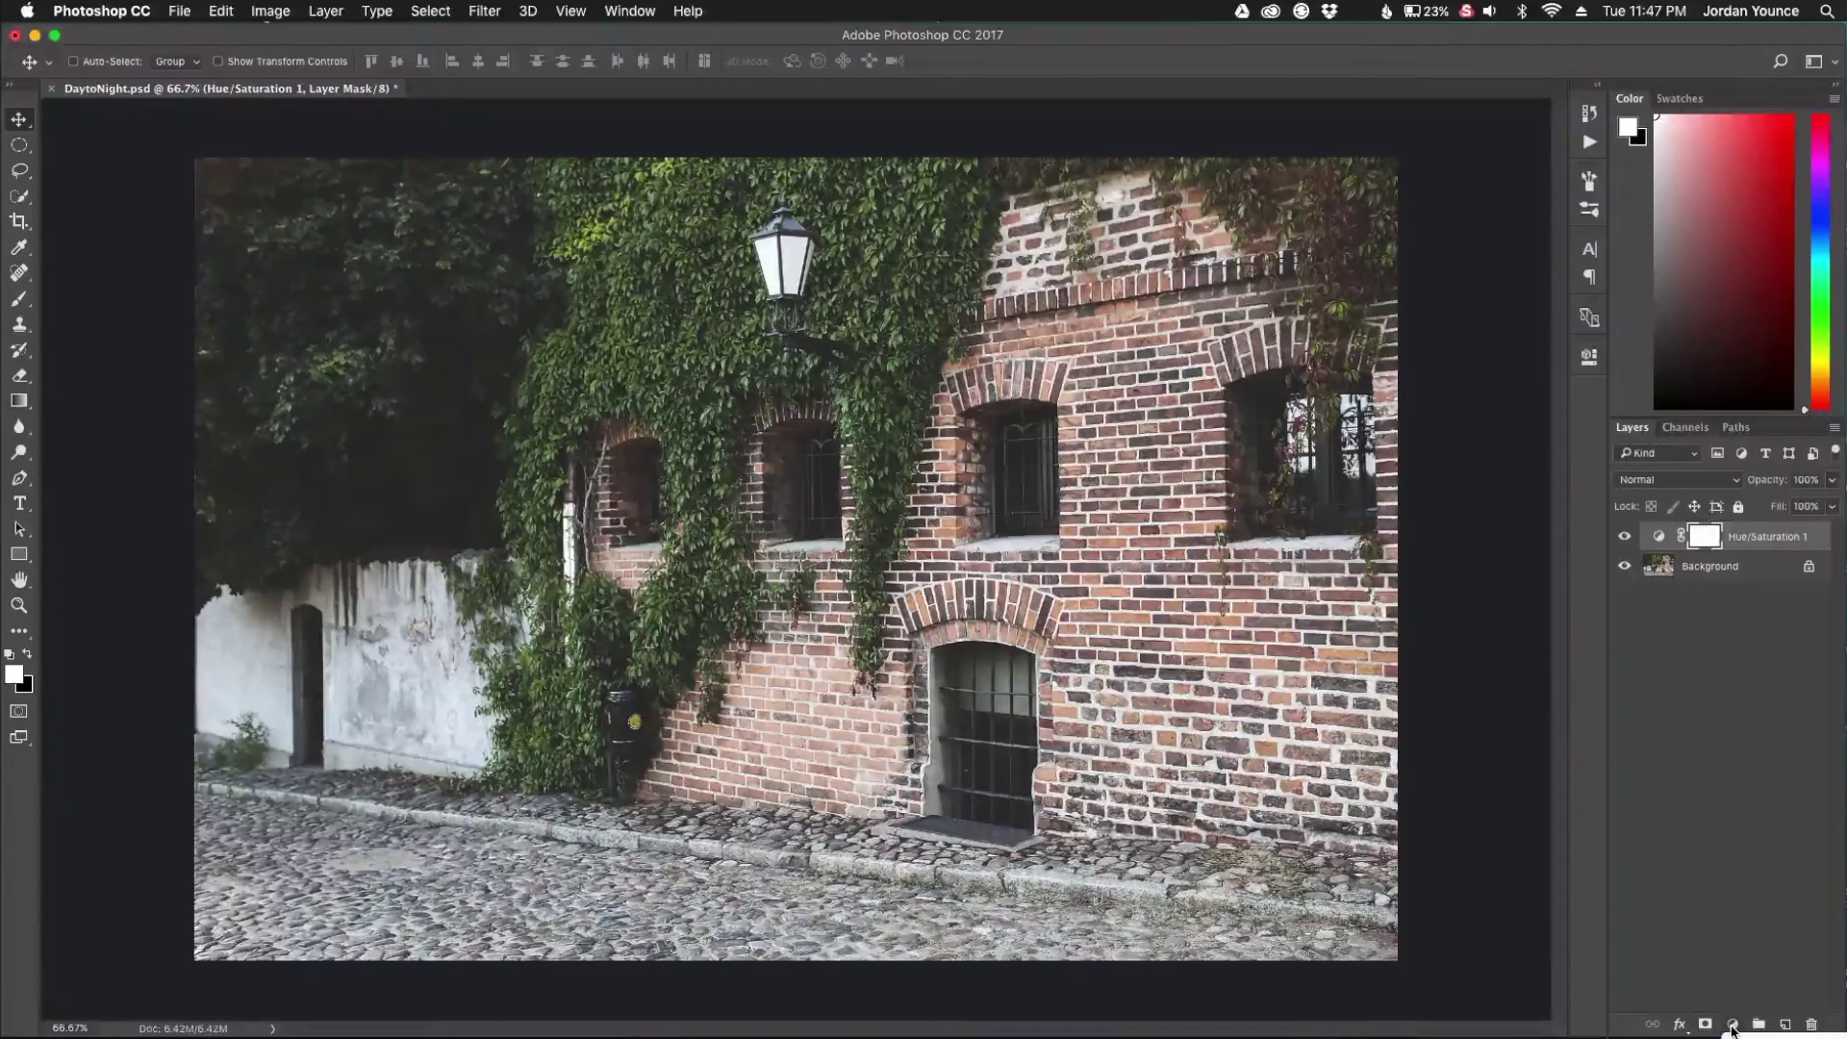
Step: Add a Brightness/Contrast adjustment layer and lower its brightness to the minimum to darken the whole photo
left_click(1732, 1025)
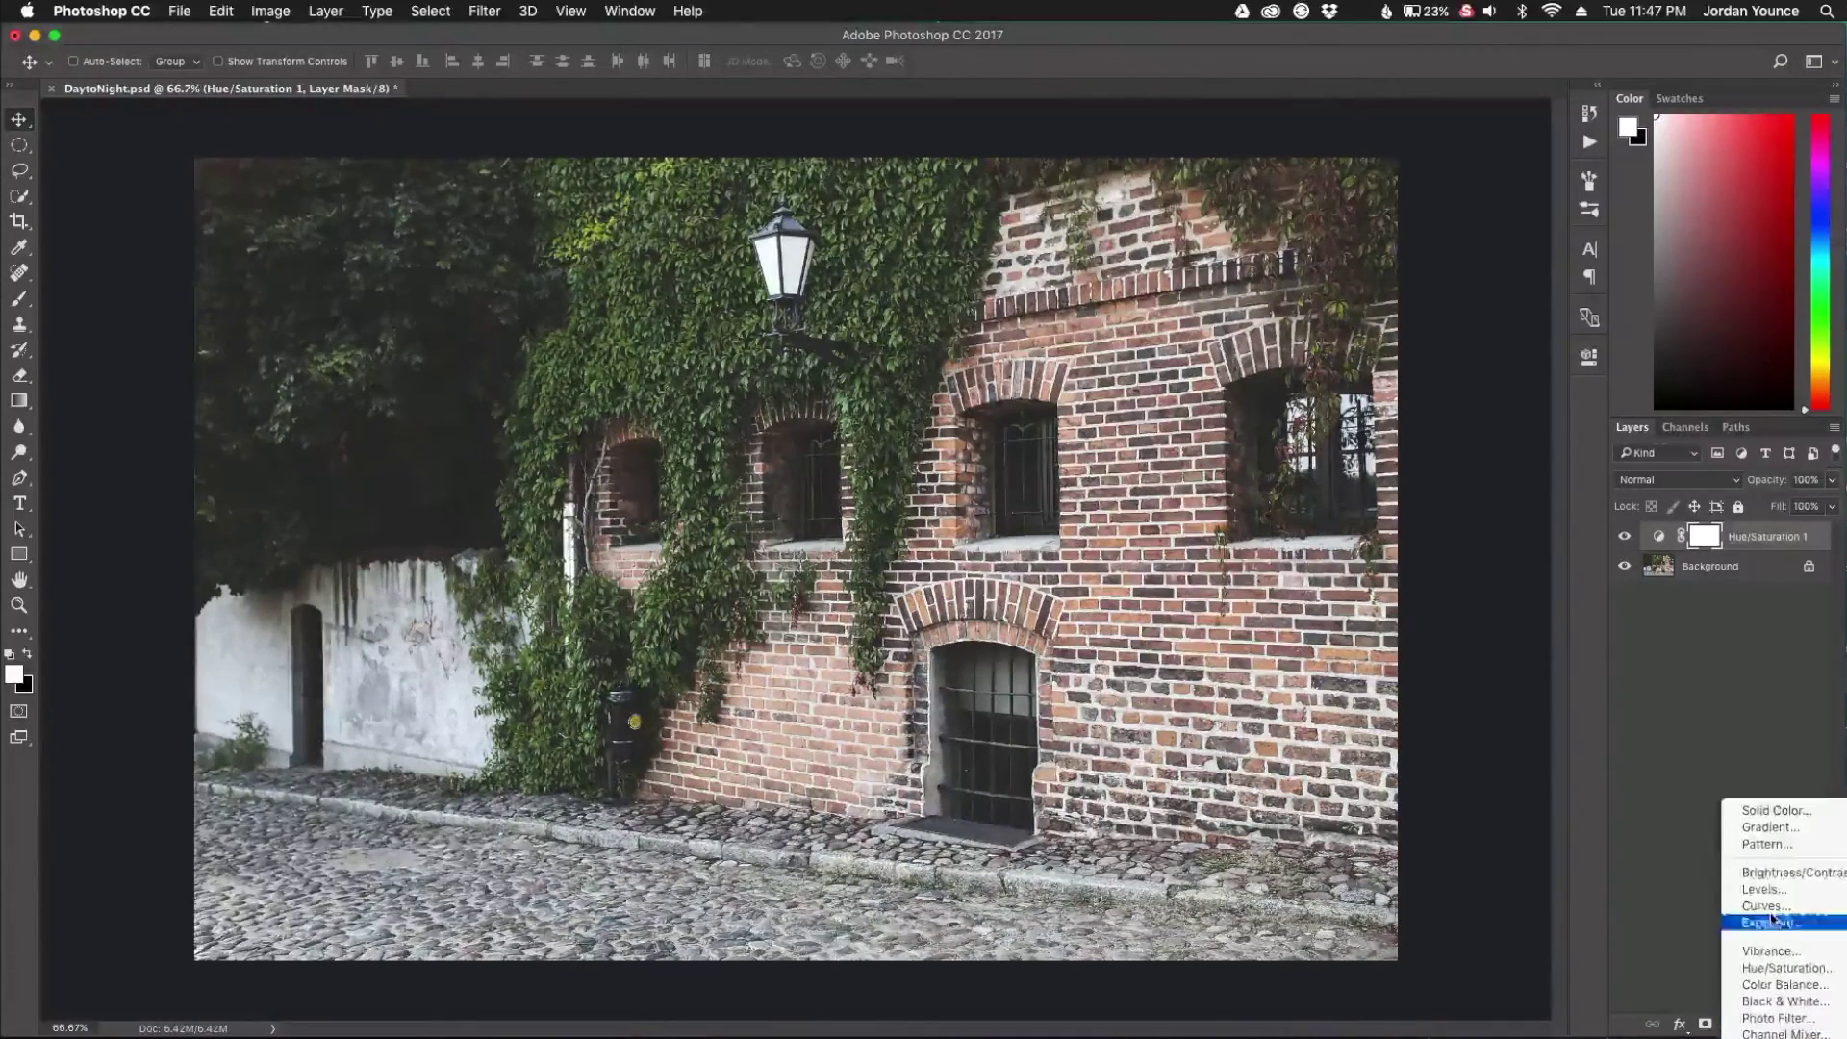
left_click(1772, 874)
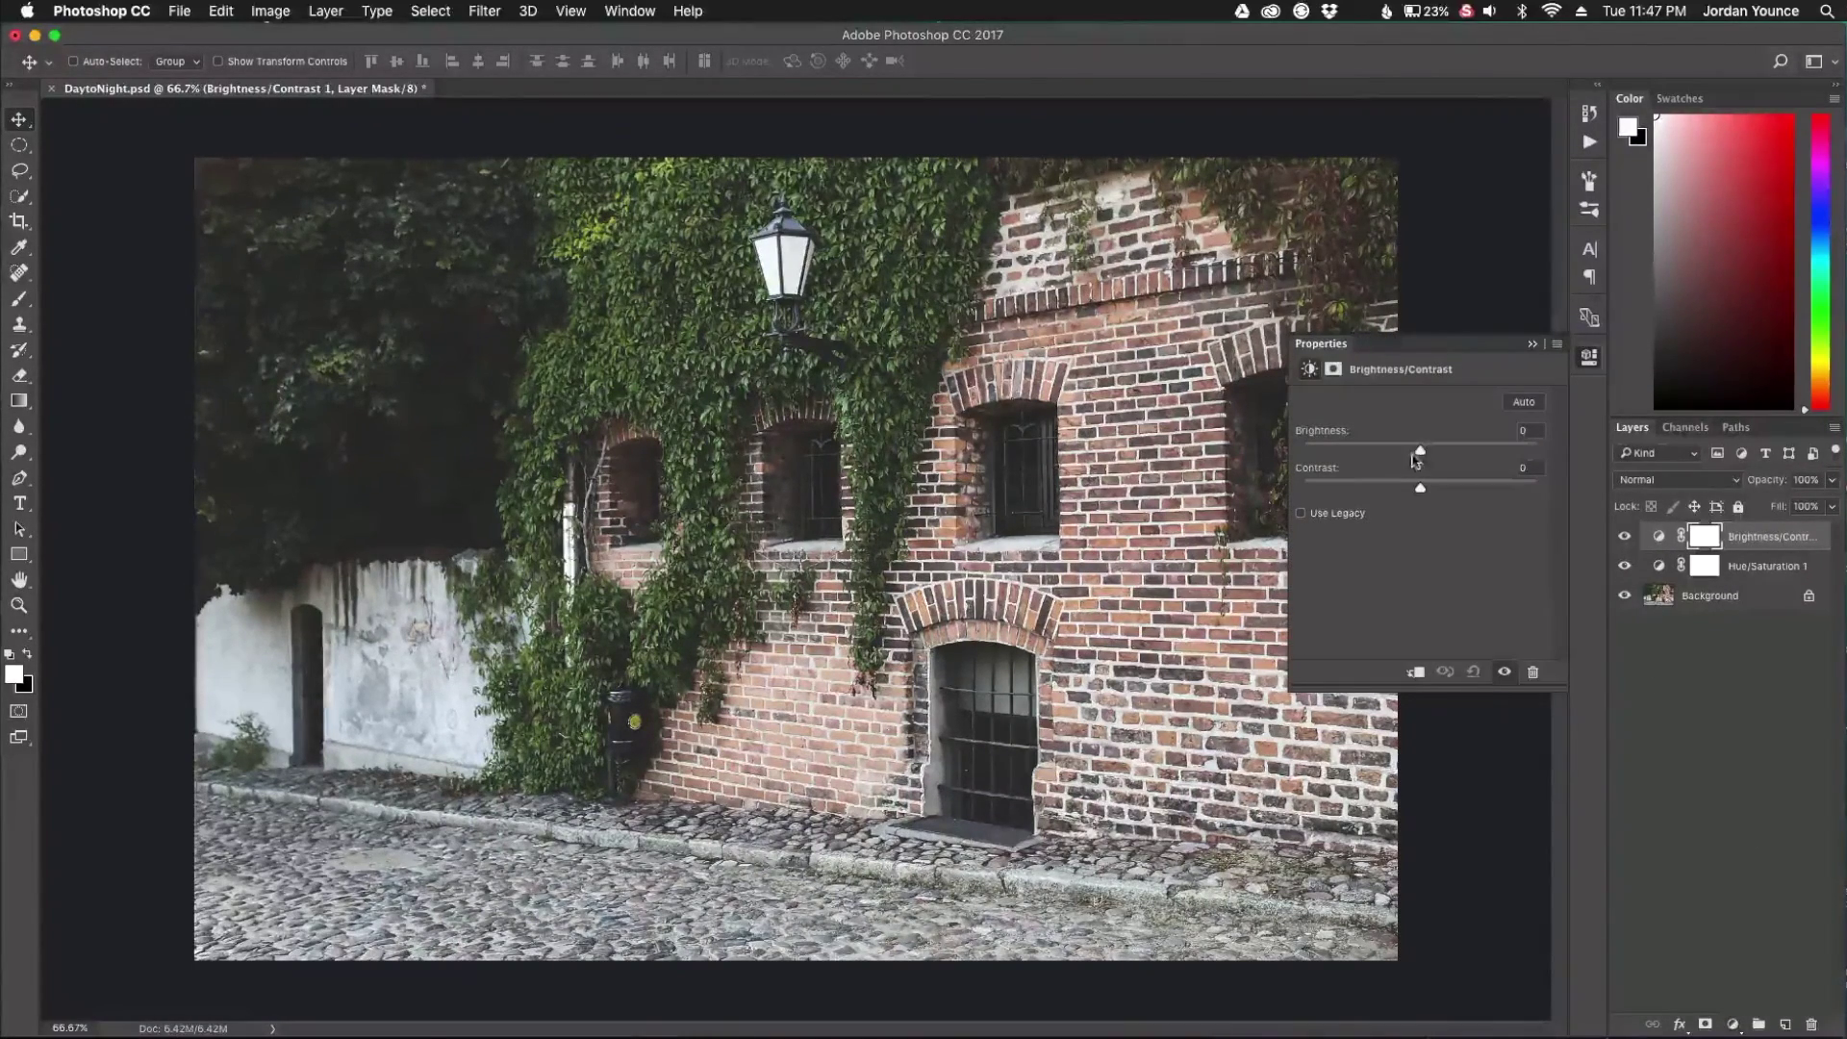
left_click_drag(1421, 452, 1274, 449)
left_click(1532, 344)
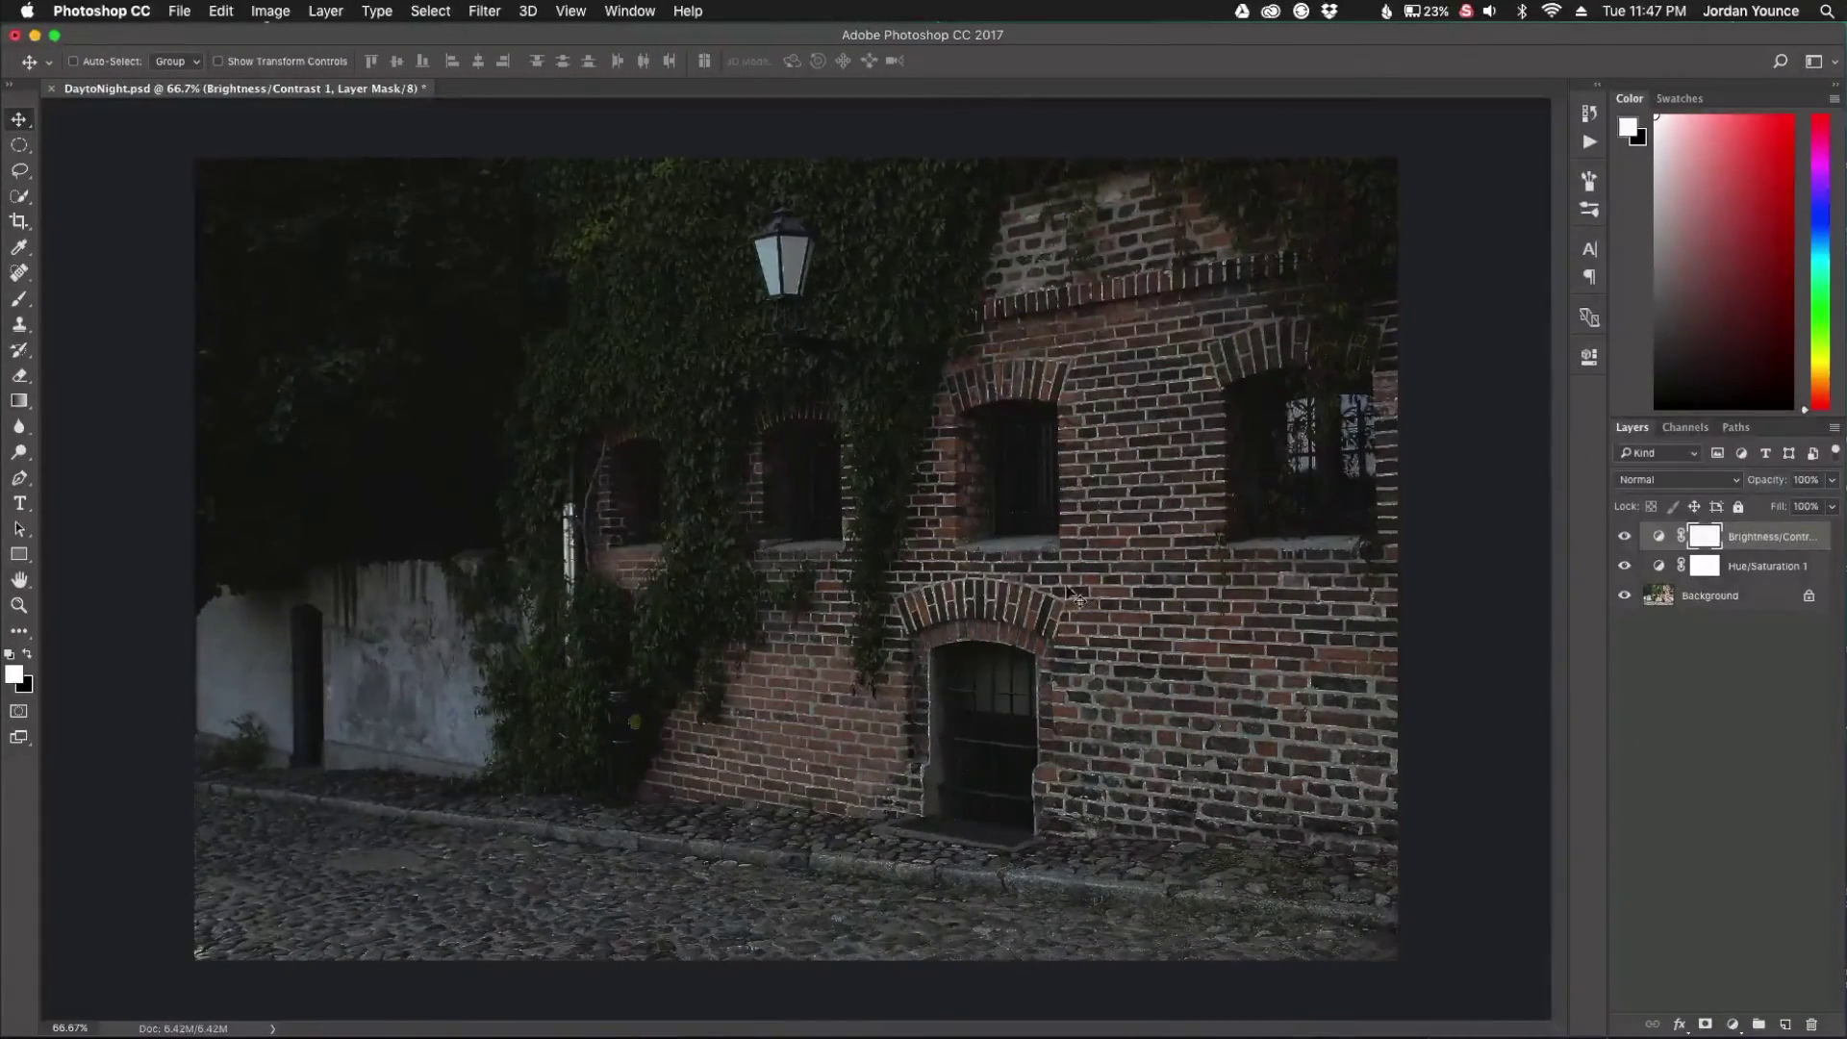
Step: Add a second Hue/Saturation adjustment layer with Colorize on, hue 209, saturation 47 and lightness 9
left_click(1731, 1023)
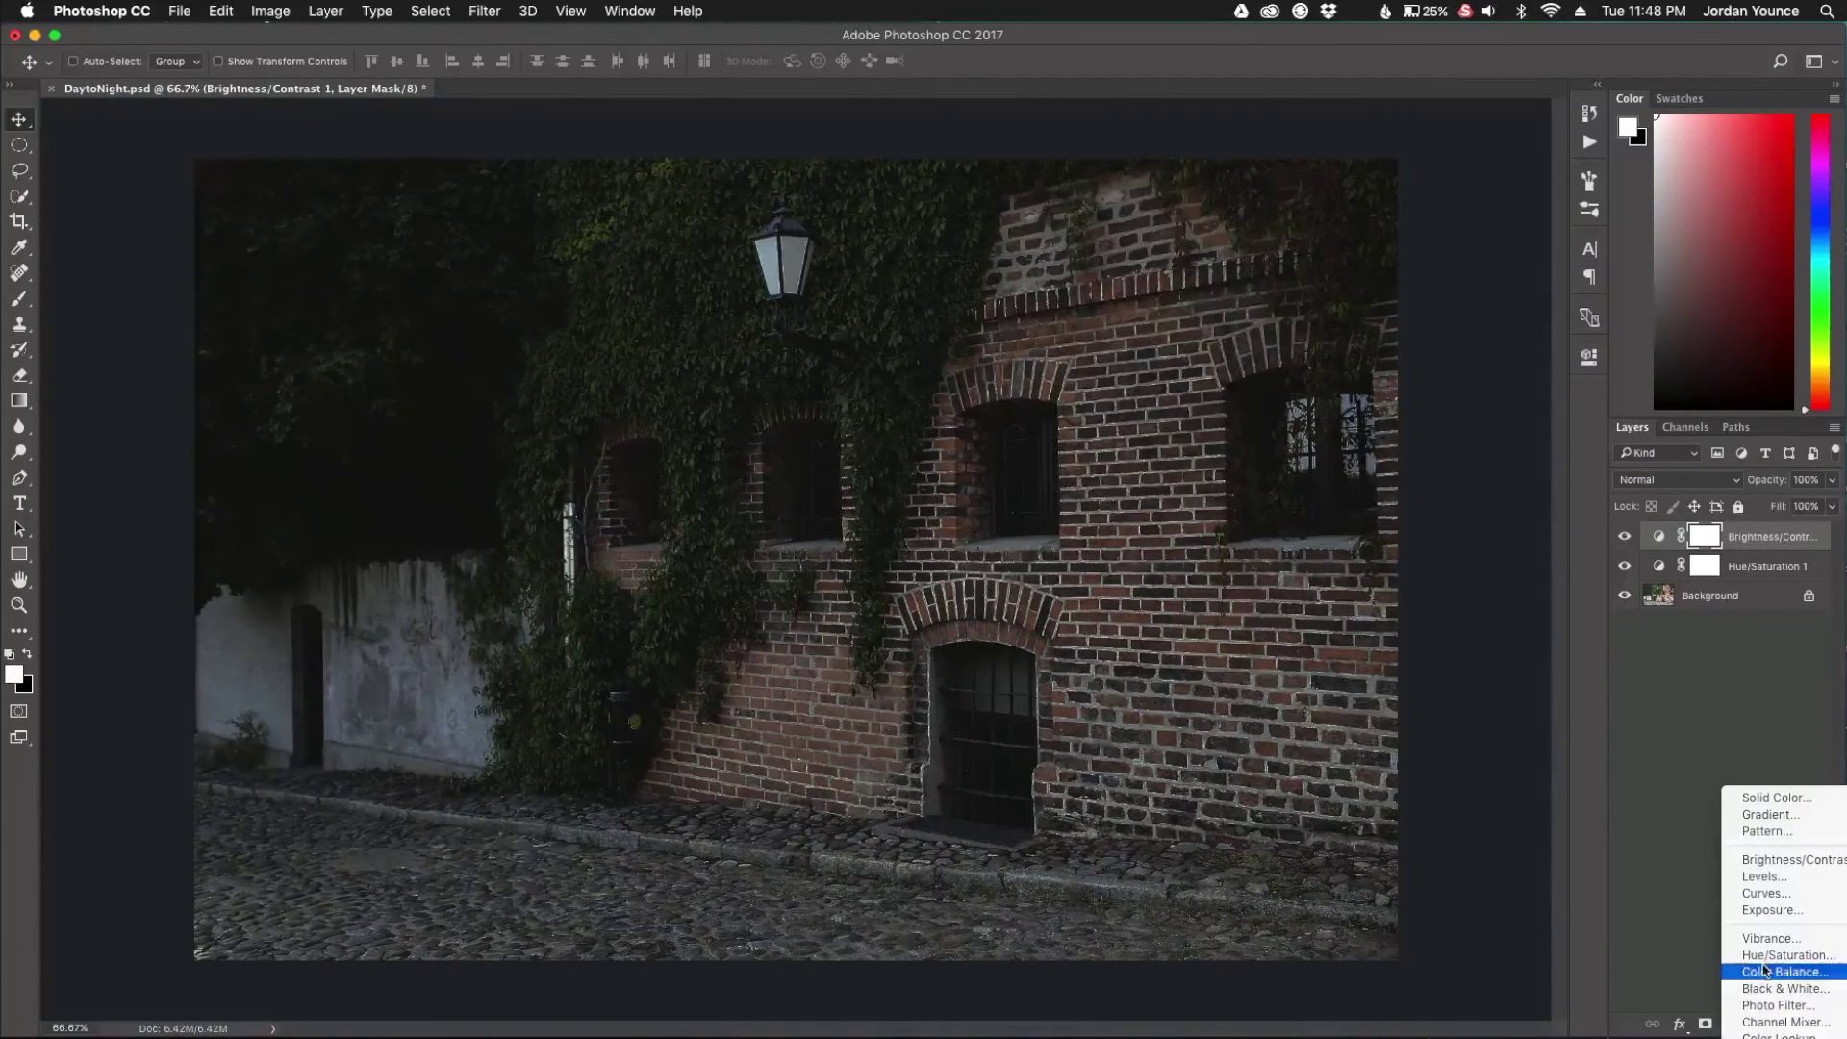
left_click(1765, 957)
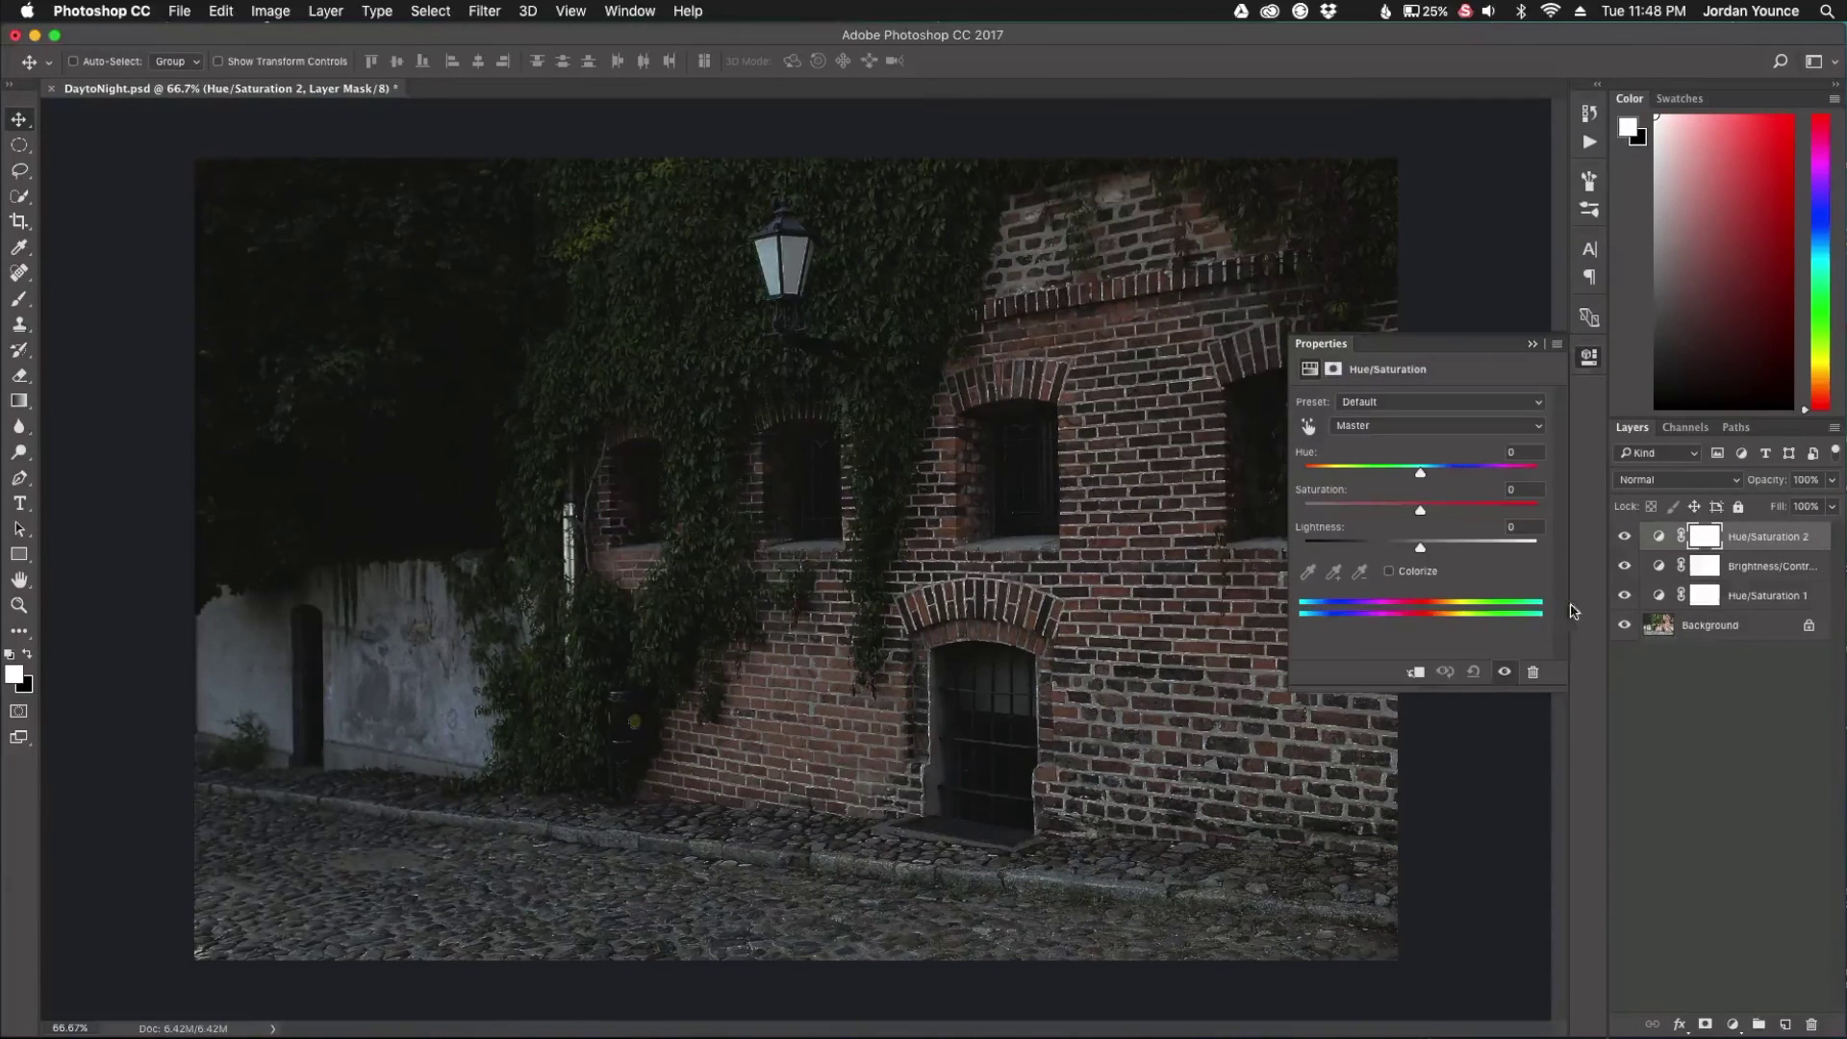
left_click(1390, 573)
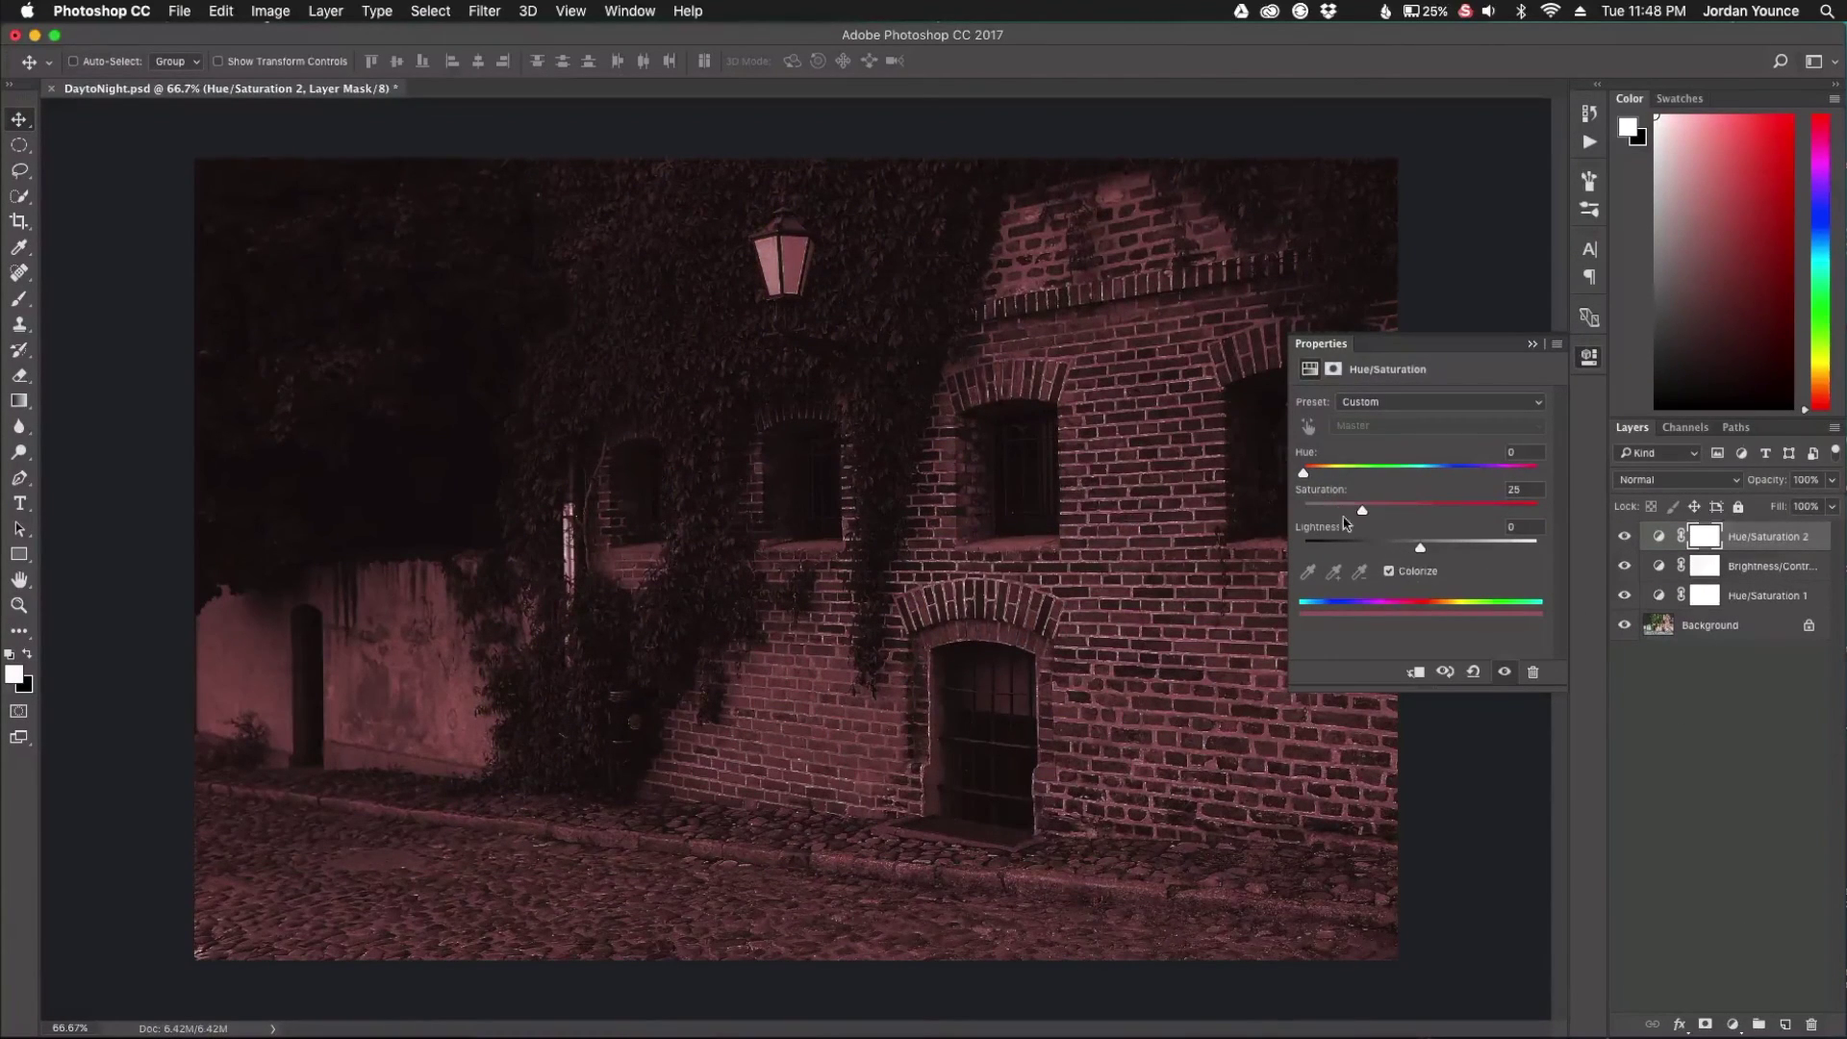
left_click_drag(1304, 472, 1448, 481)
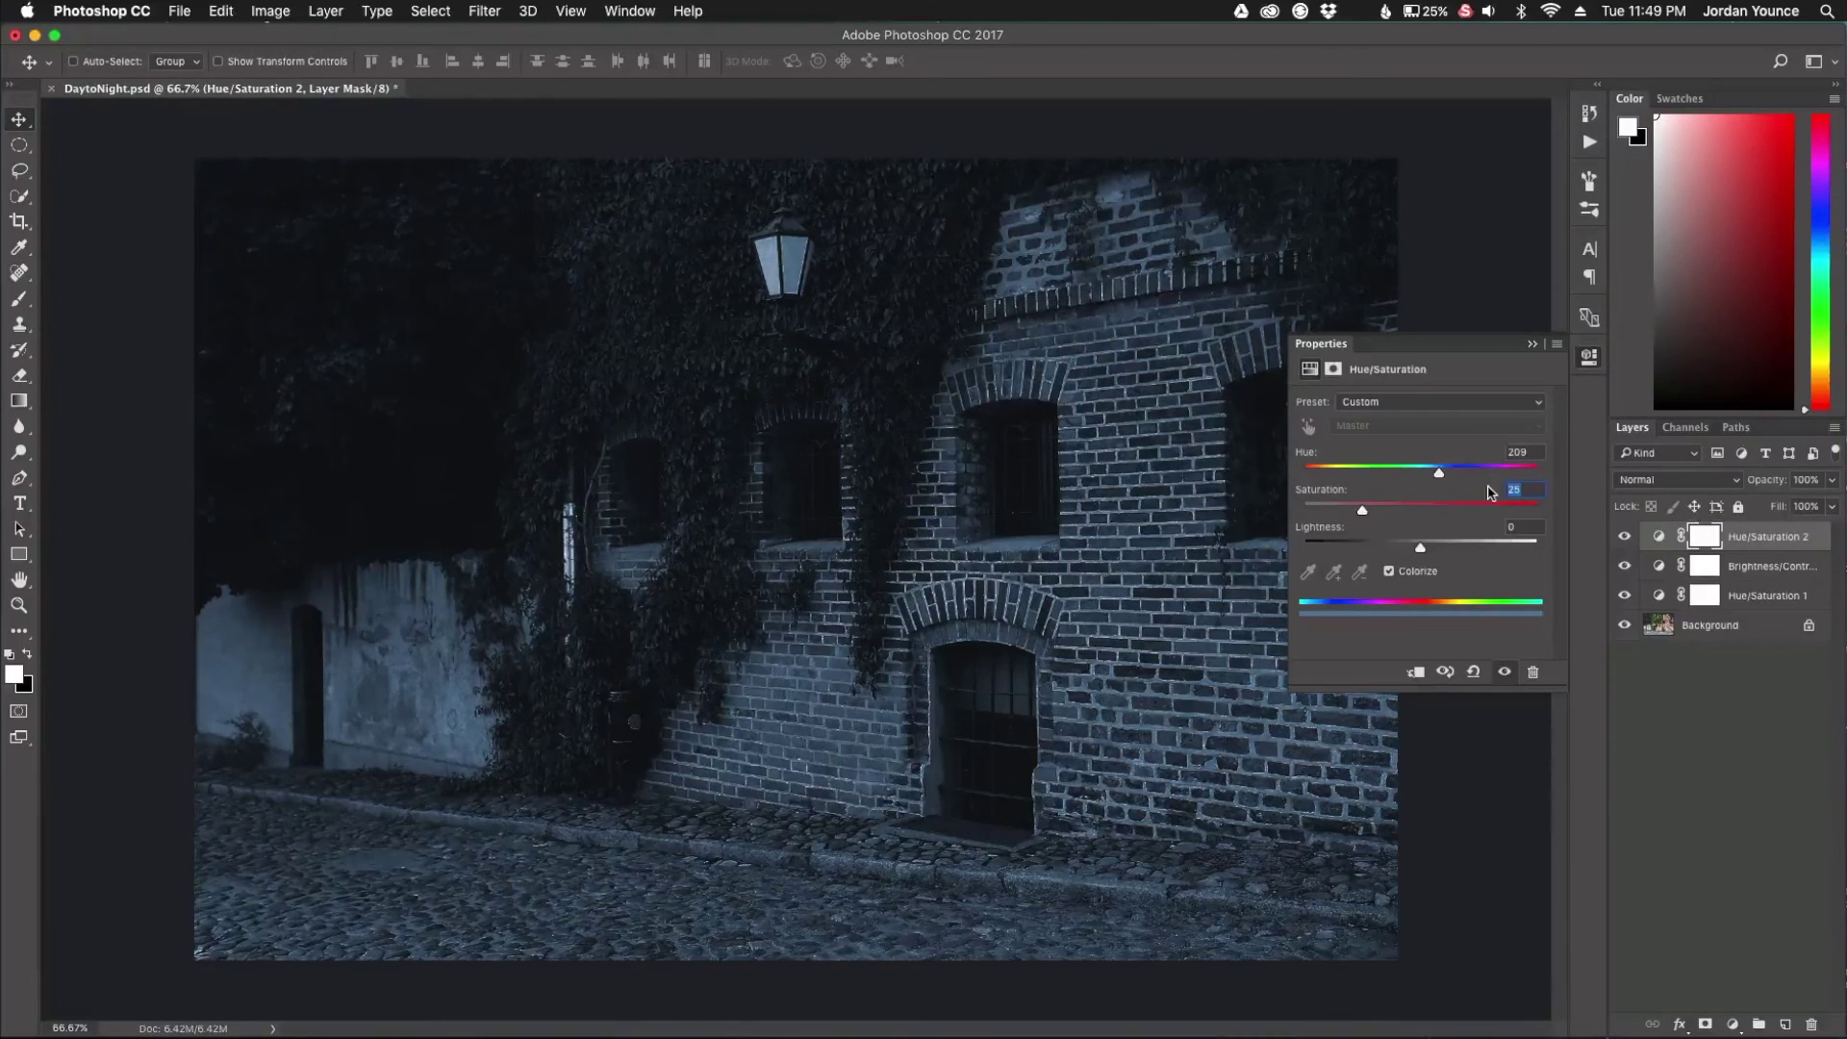
type("47")
key("Tab")
type("10")
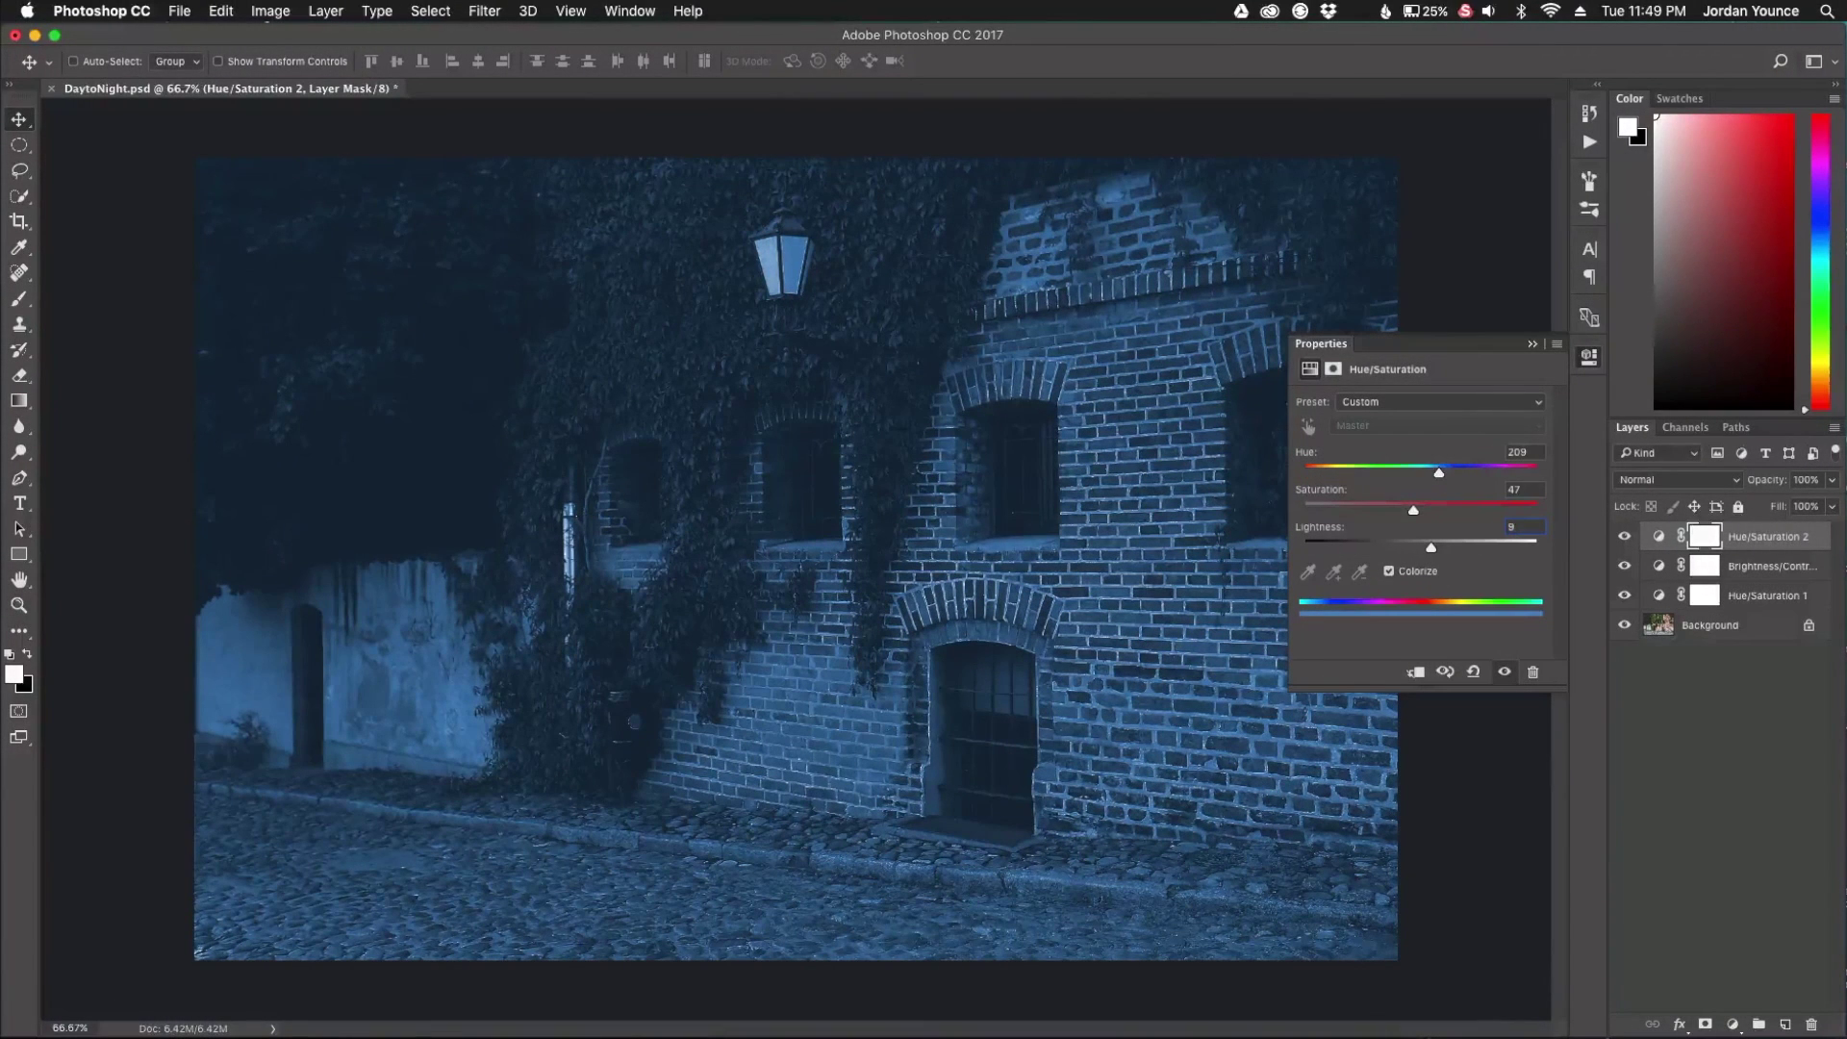
left_click(1717, 705)
left_click(1533, 345)
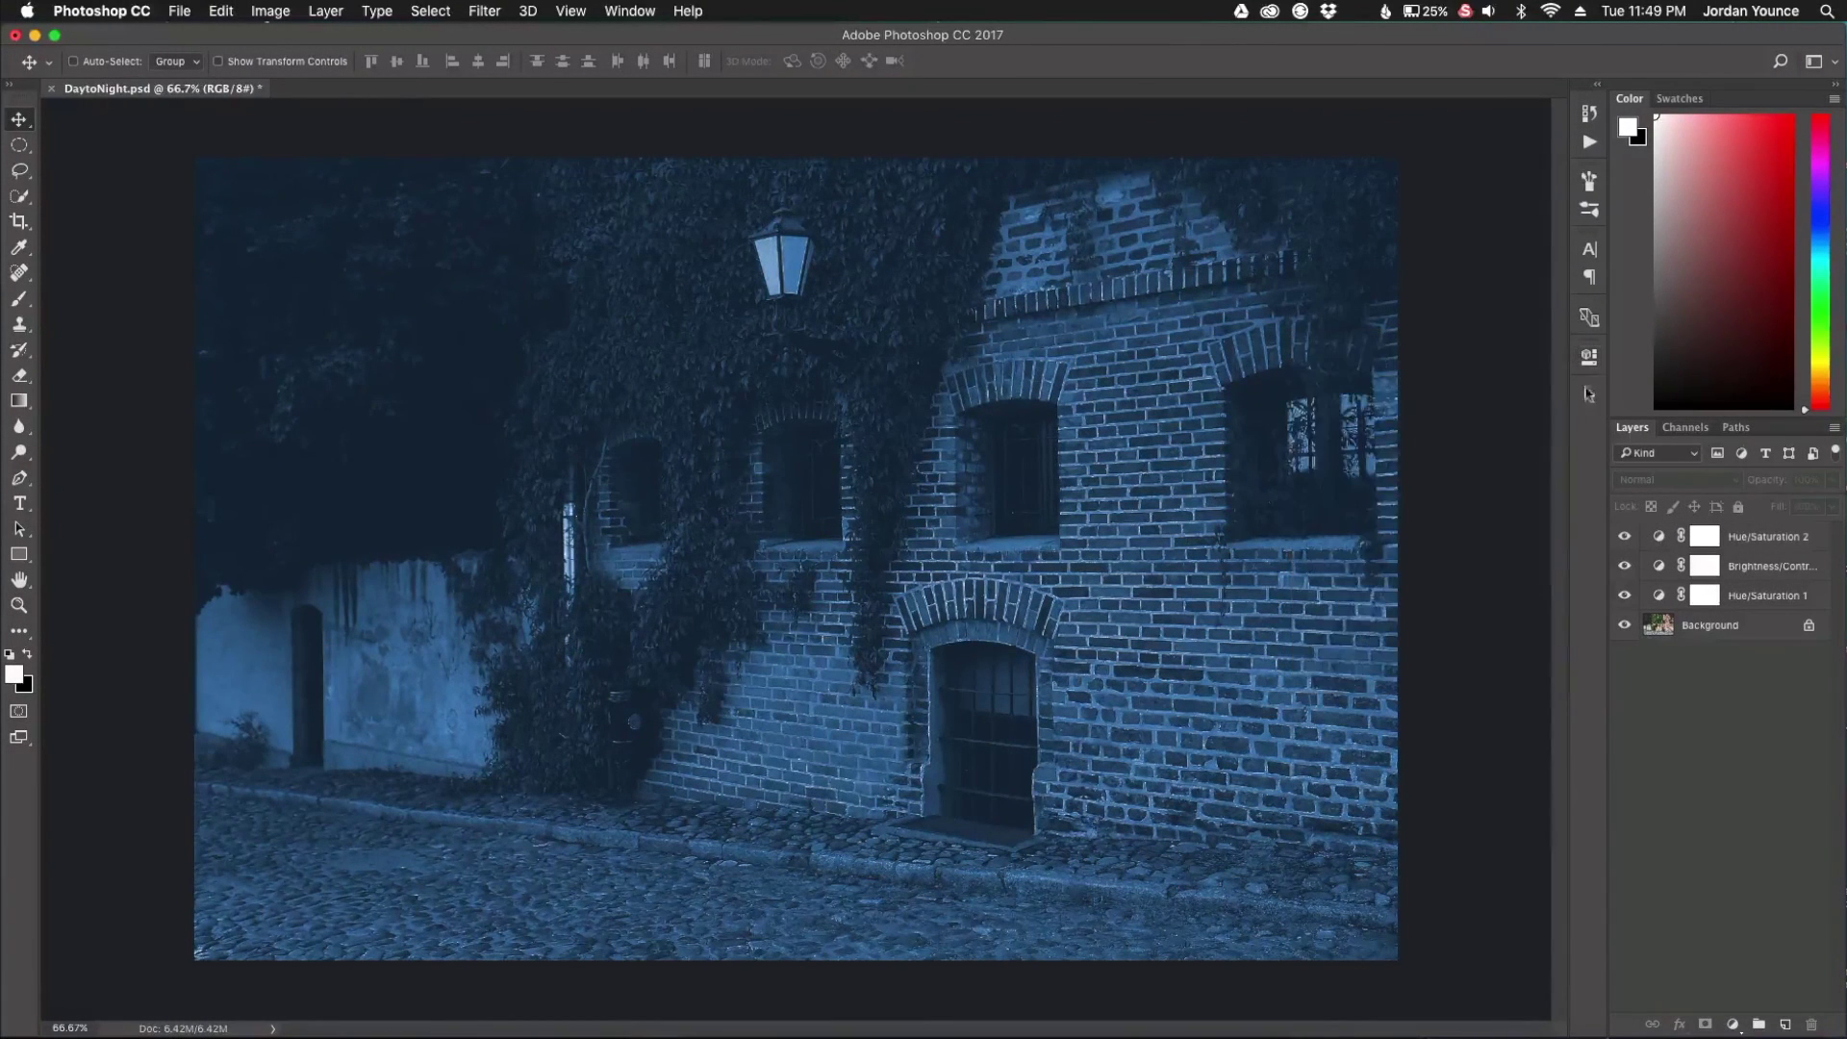
Step: Try the Overlay blend mode at 56% opacity on the blue-tinting Hue/Saturation layer
left_click(1750, 541)
left_click_drag(1775, 480, 1724, 482)
type("100")
key("Return")
left_click(1669, 479)
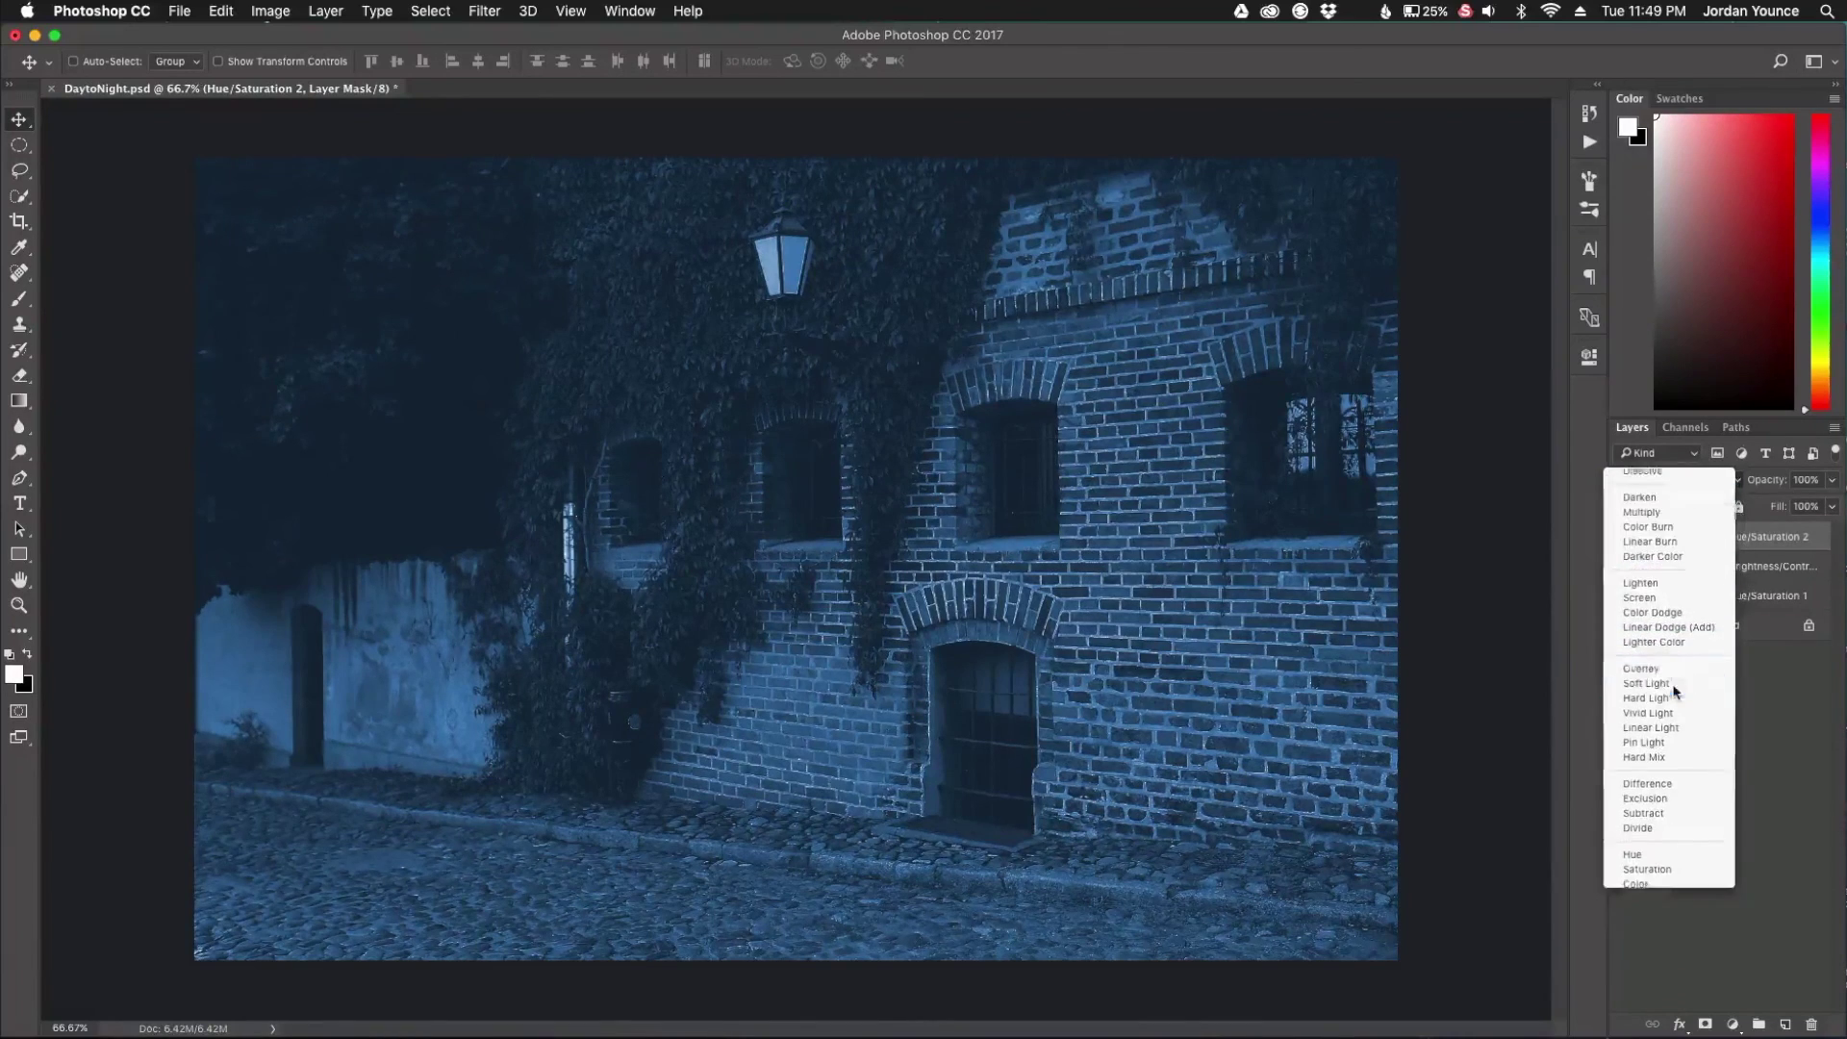
left_click(1674, 690)
left_click_drag(1760, 479, 1728, 480)
Step: Set the blue-tinting Hue/Saturation layer to Normal blend mode and lower its opacity to about 30%
left_click(1699, 486)
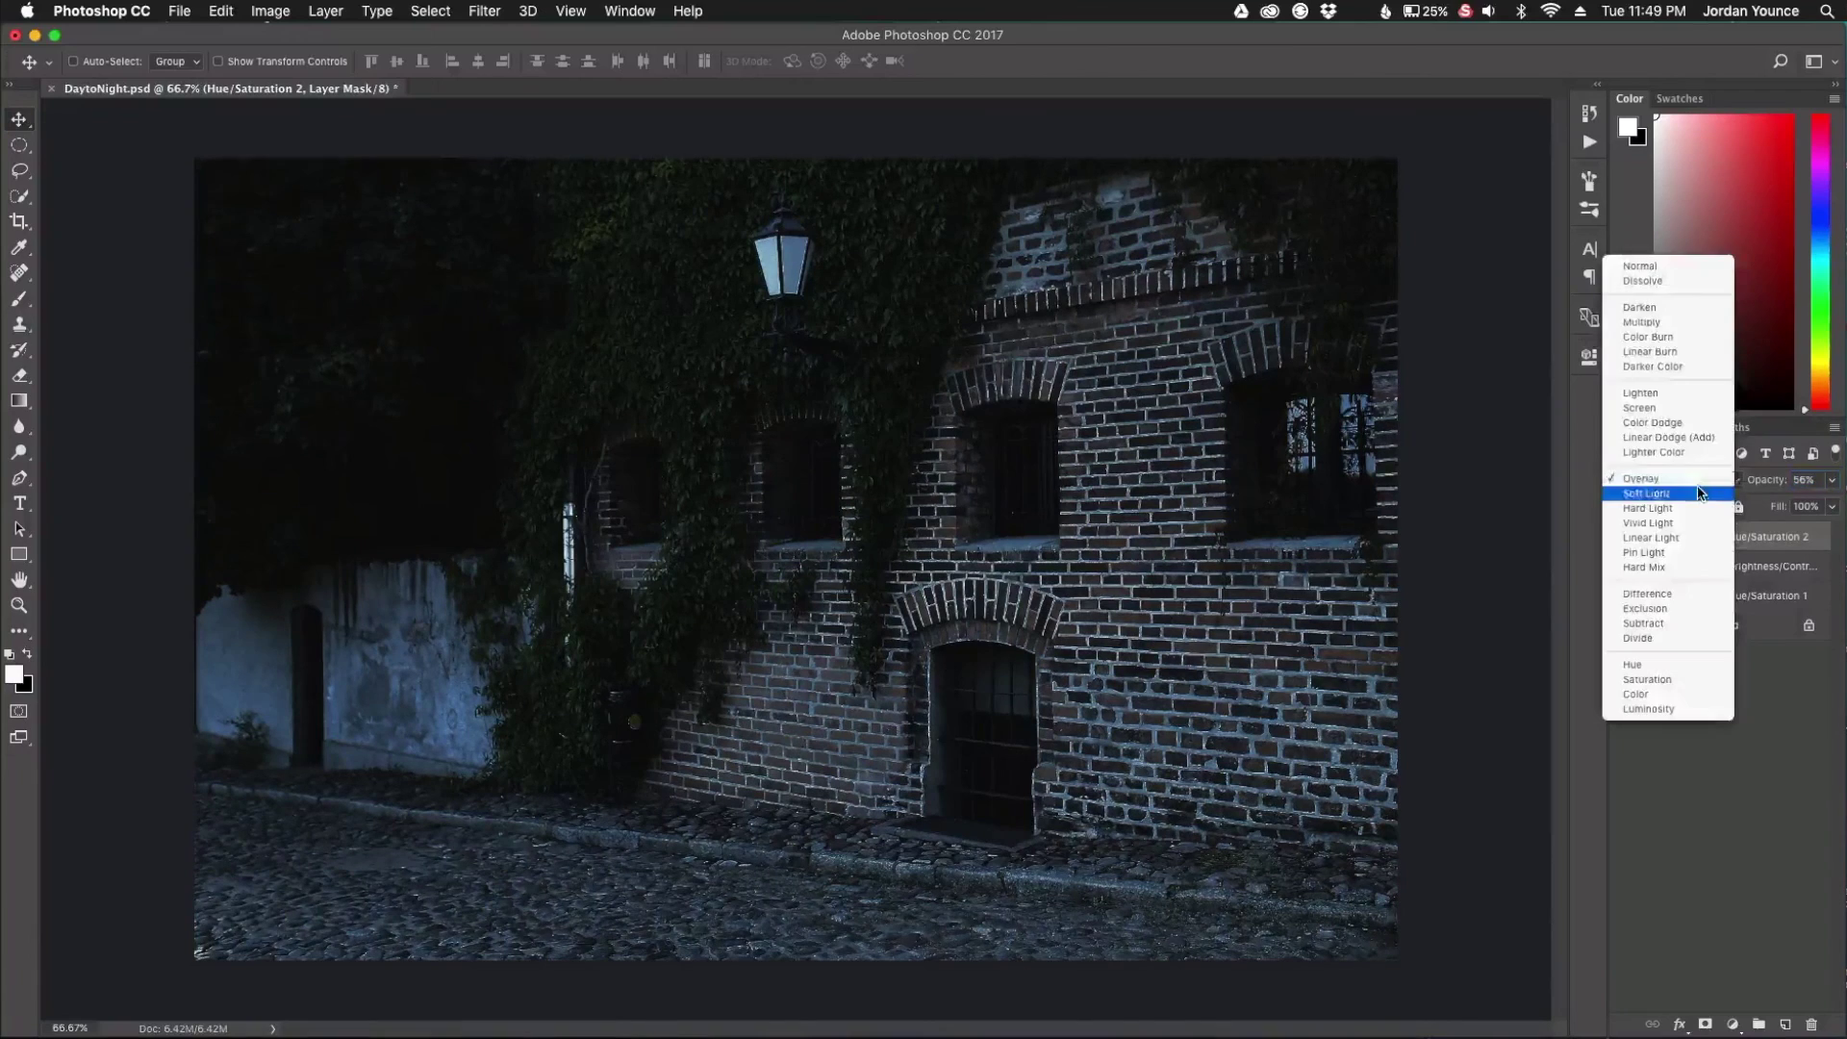
left_click(1643, 267)
left_click_drag(1769, 481, 1747, 482)
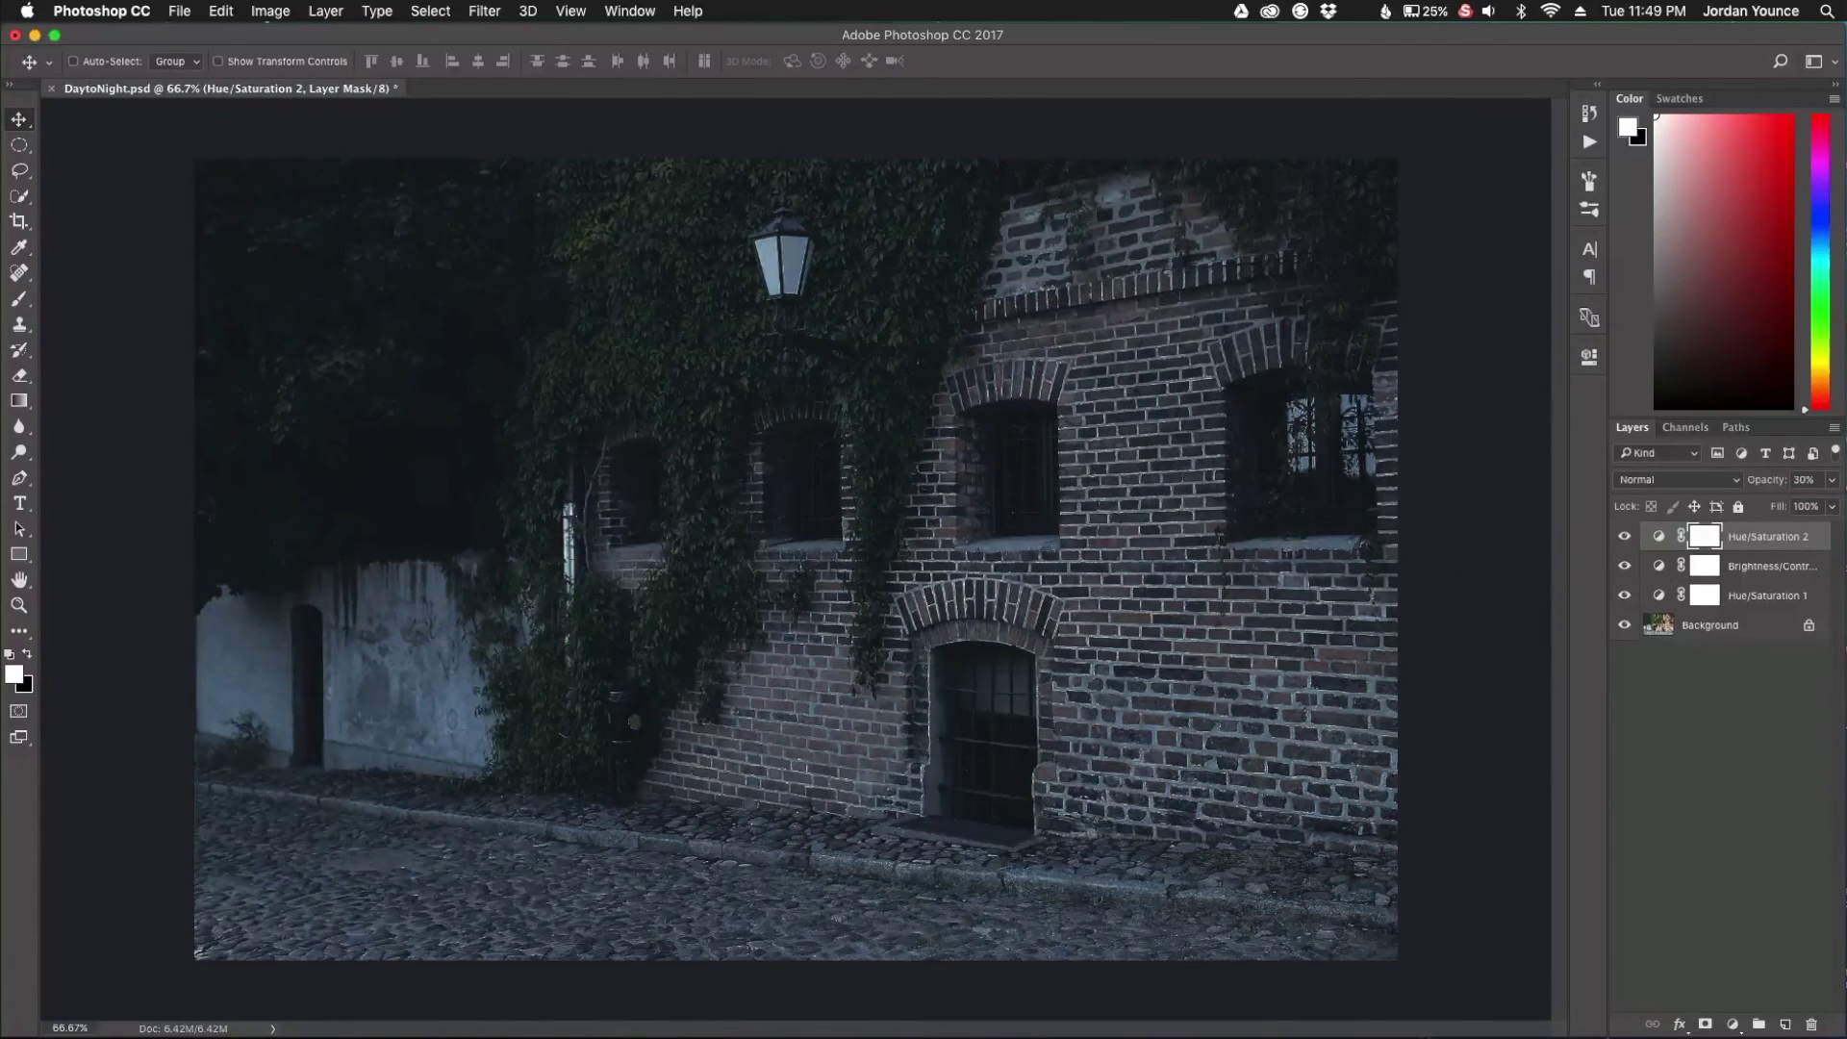
left_click_drag(1773, 491, 1768, 488)
Step: Create a new empty layer above the adjustments and give the Brush tool the lowest hardness
left_click(1786, 1028)
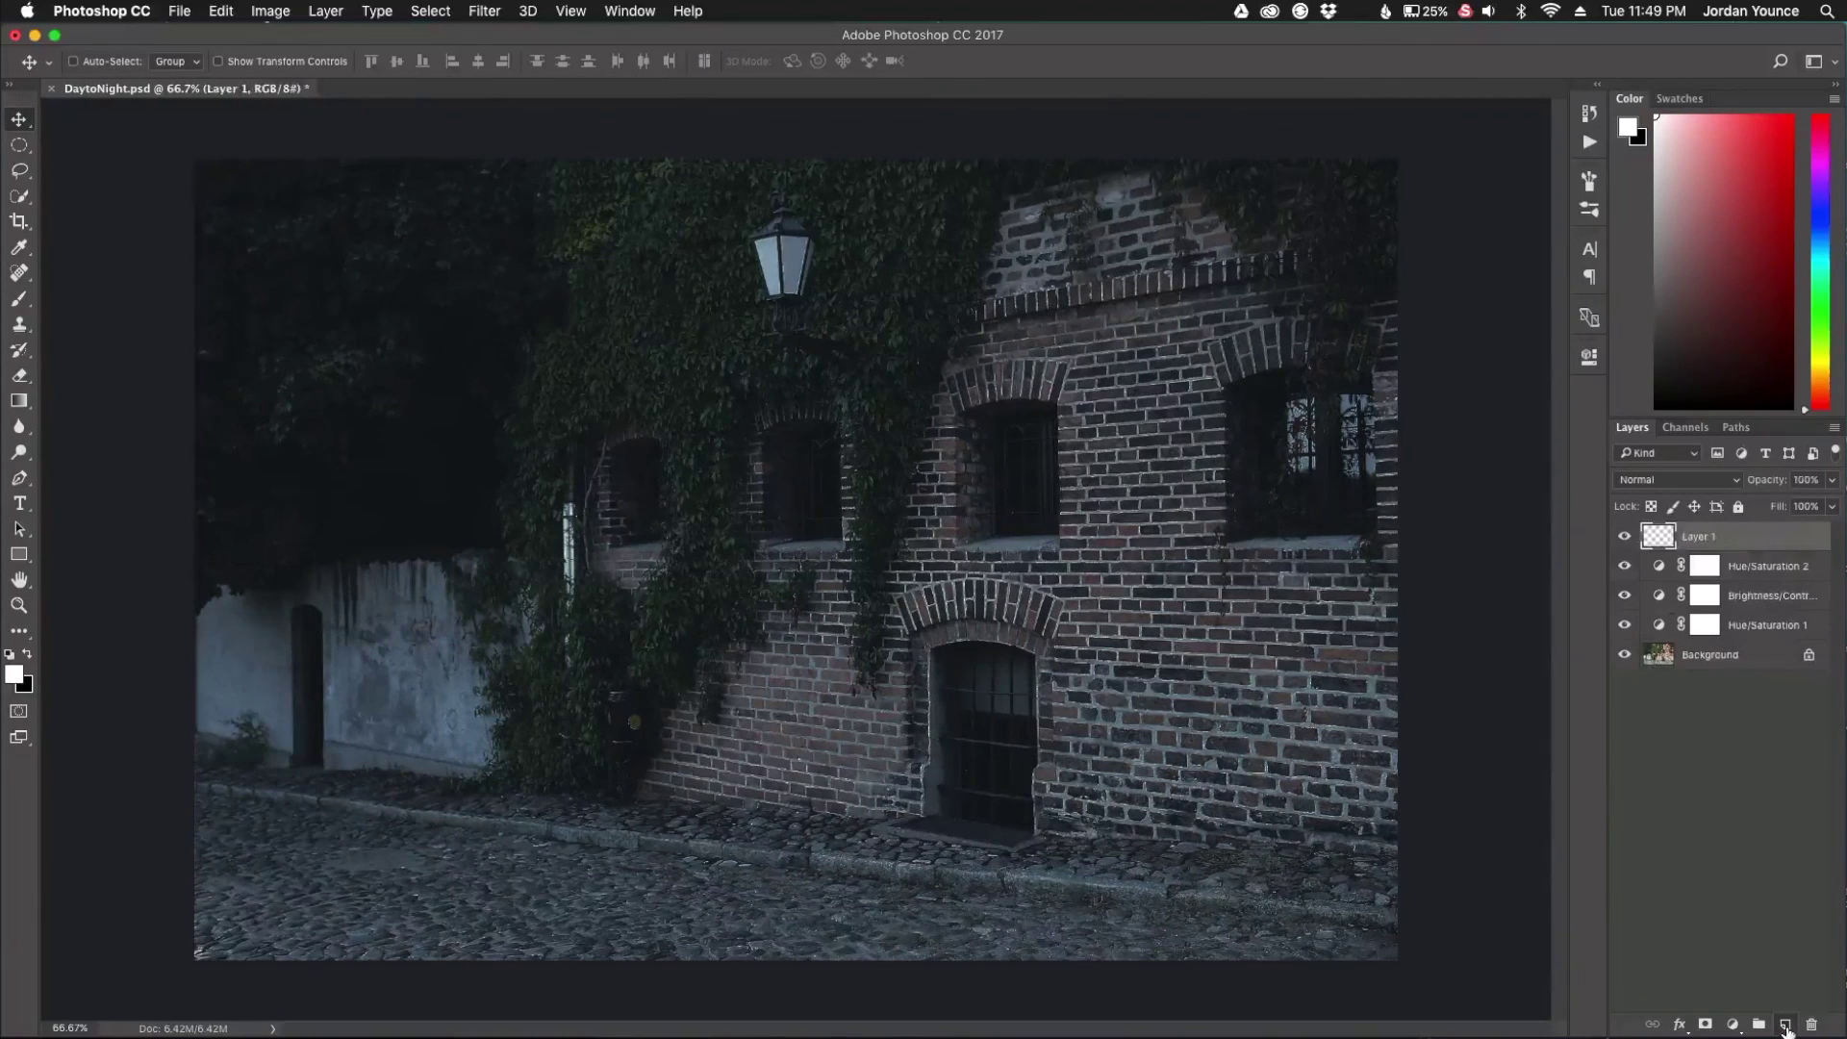
left_click(20, 304)
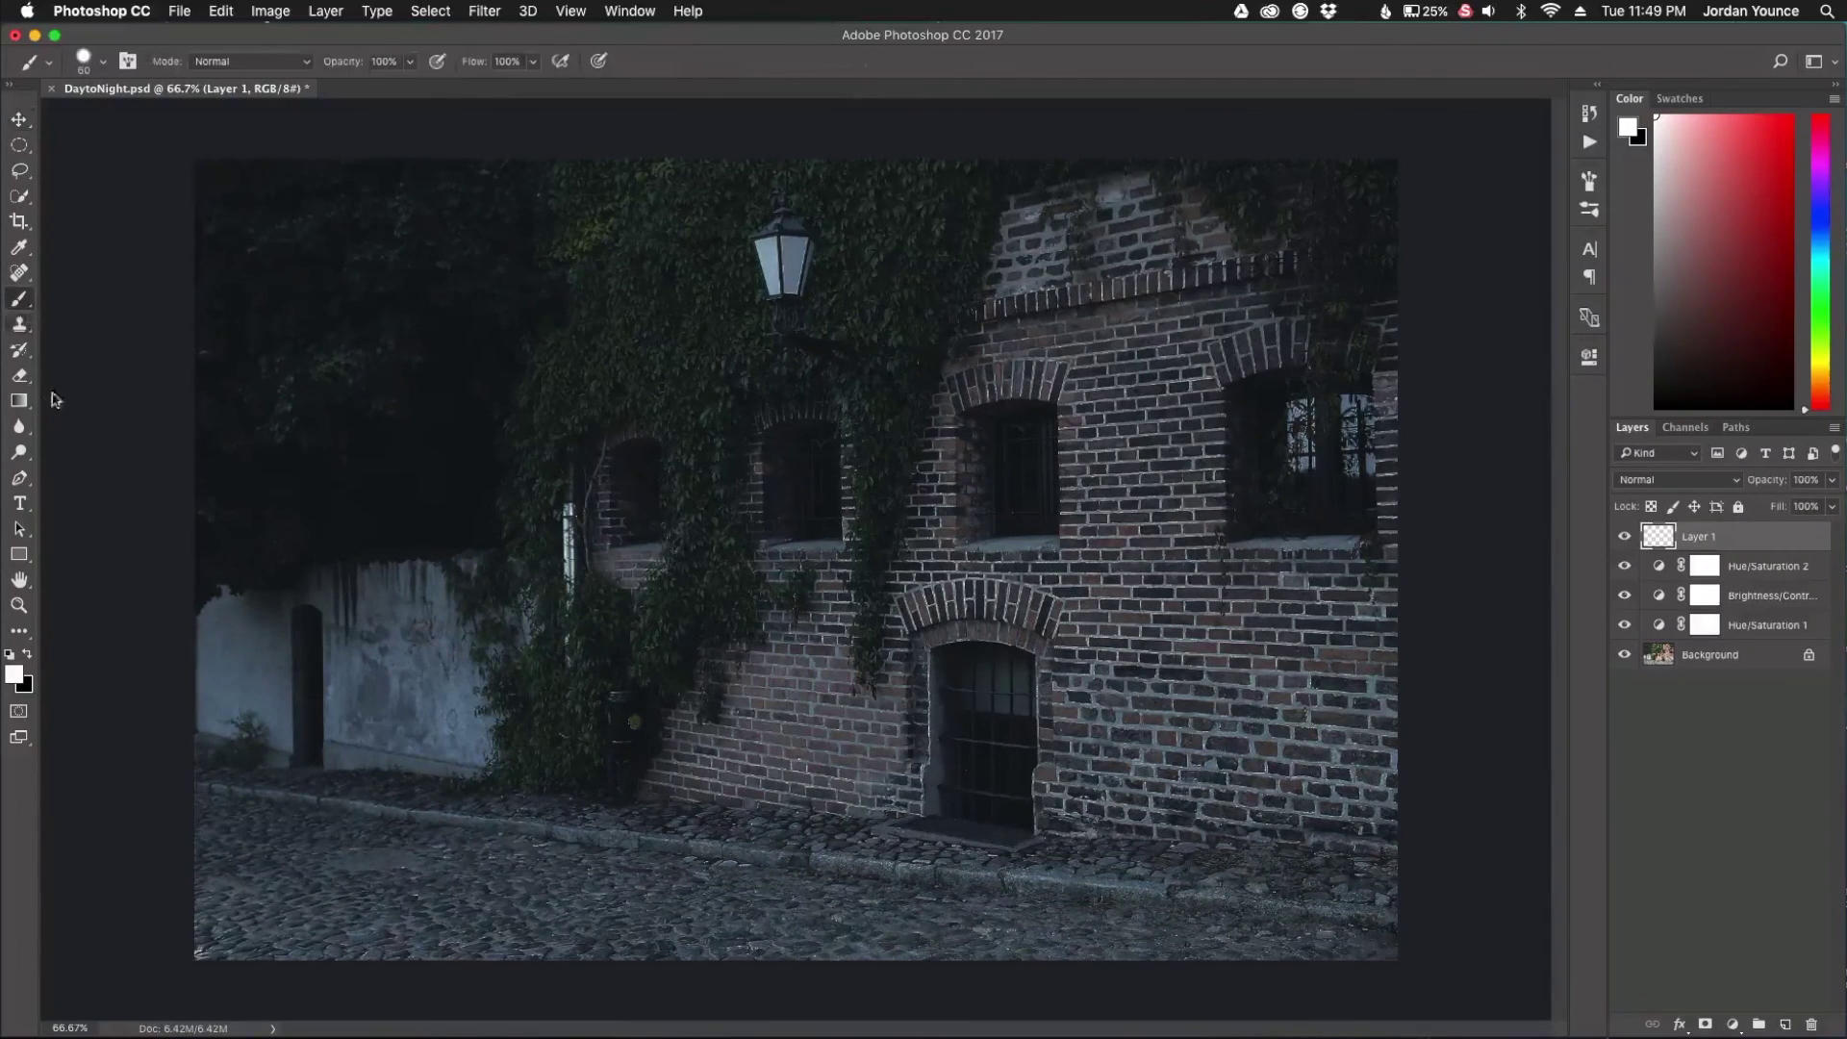
left_click(103, 63)
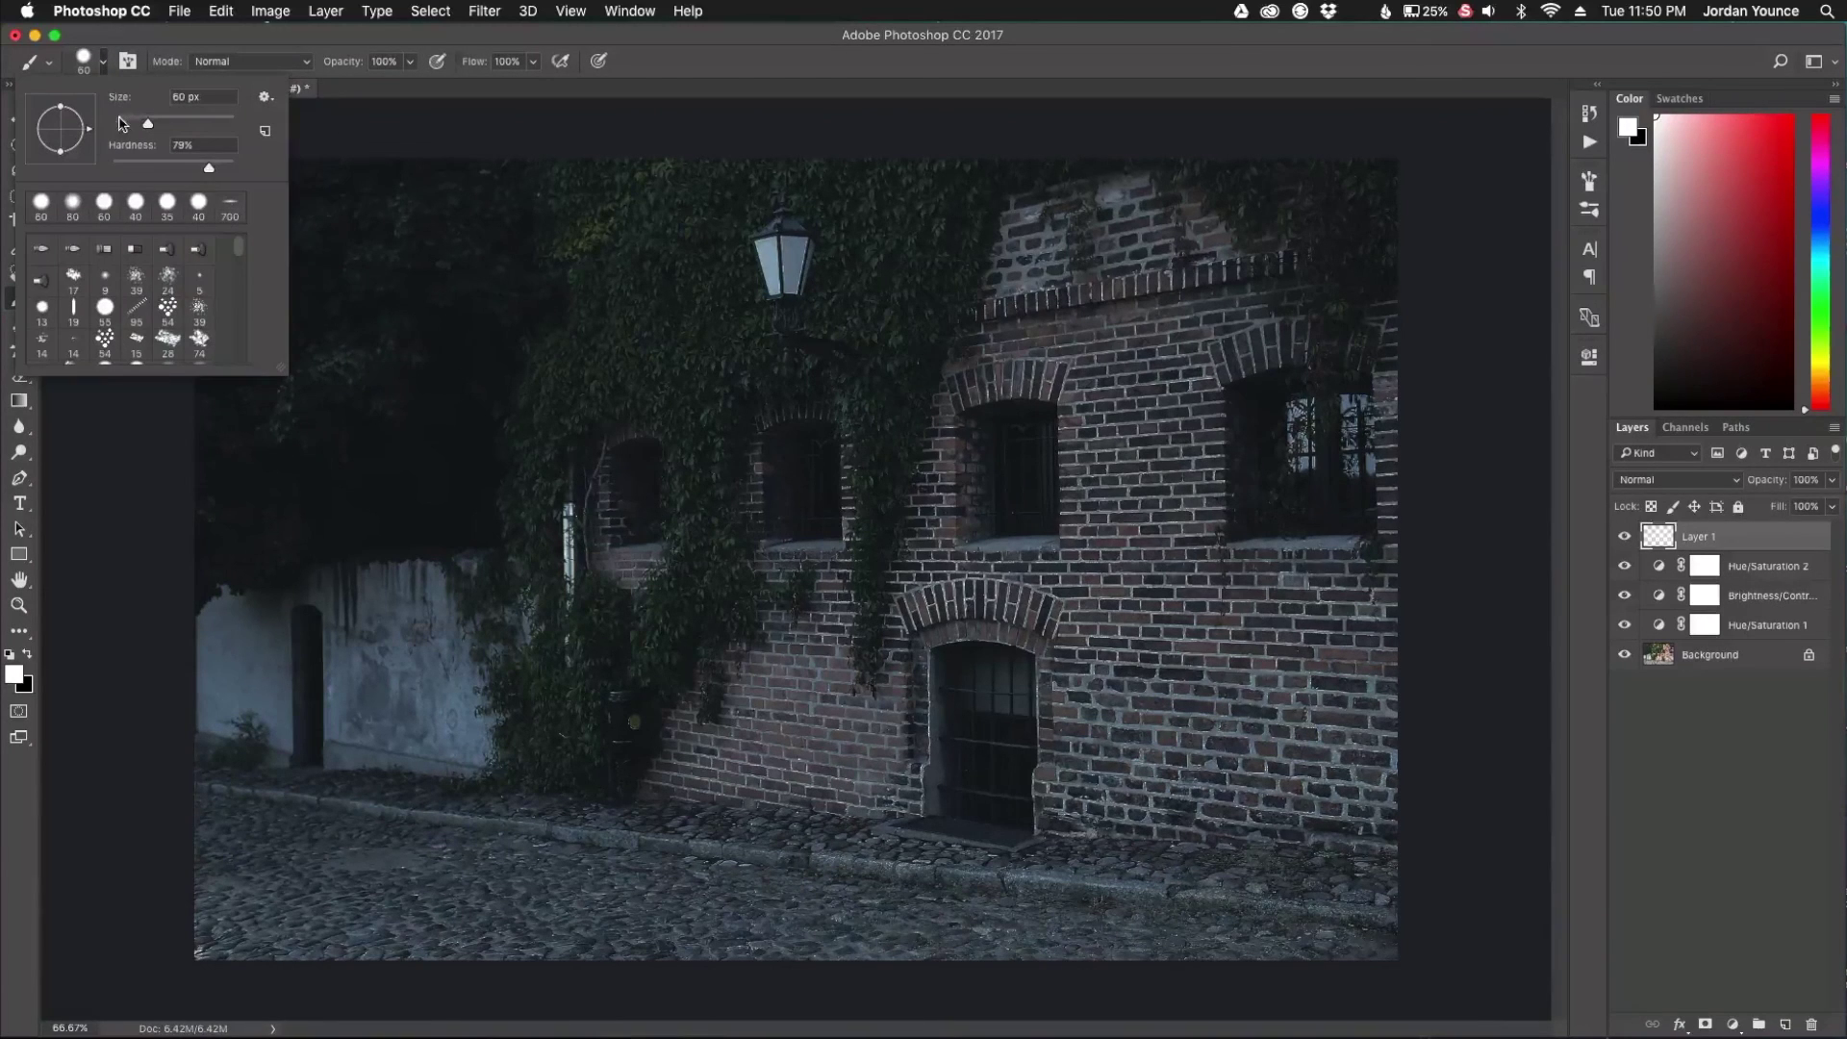
left_click_drag(205, 171, 94, 164)
key("Return")
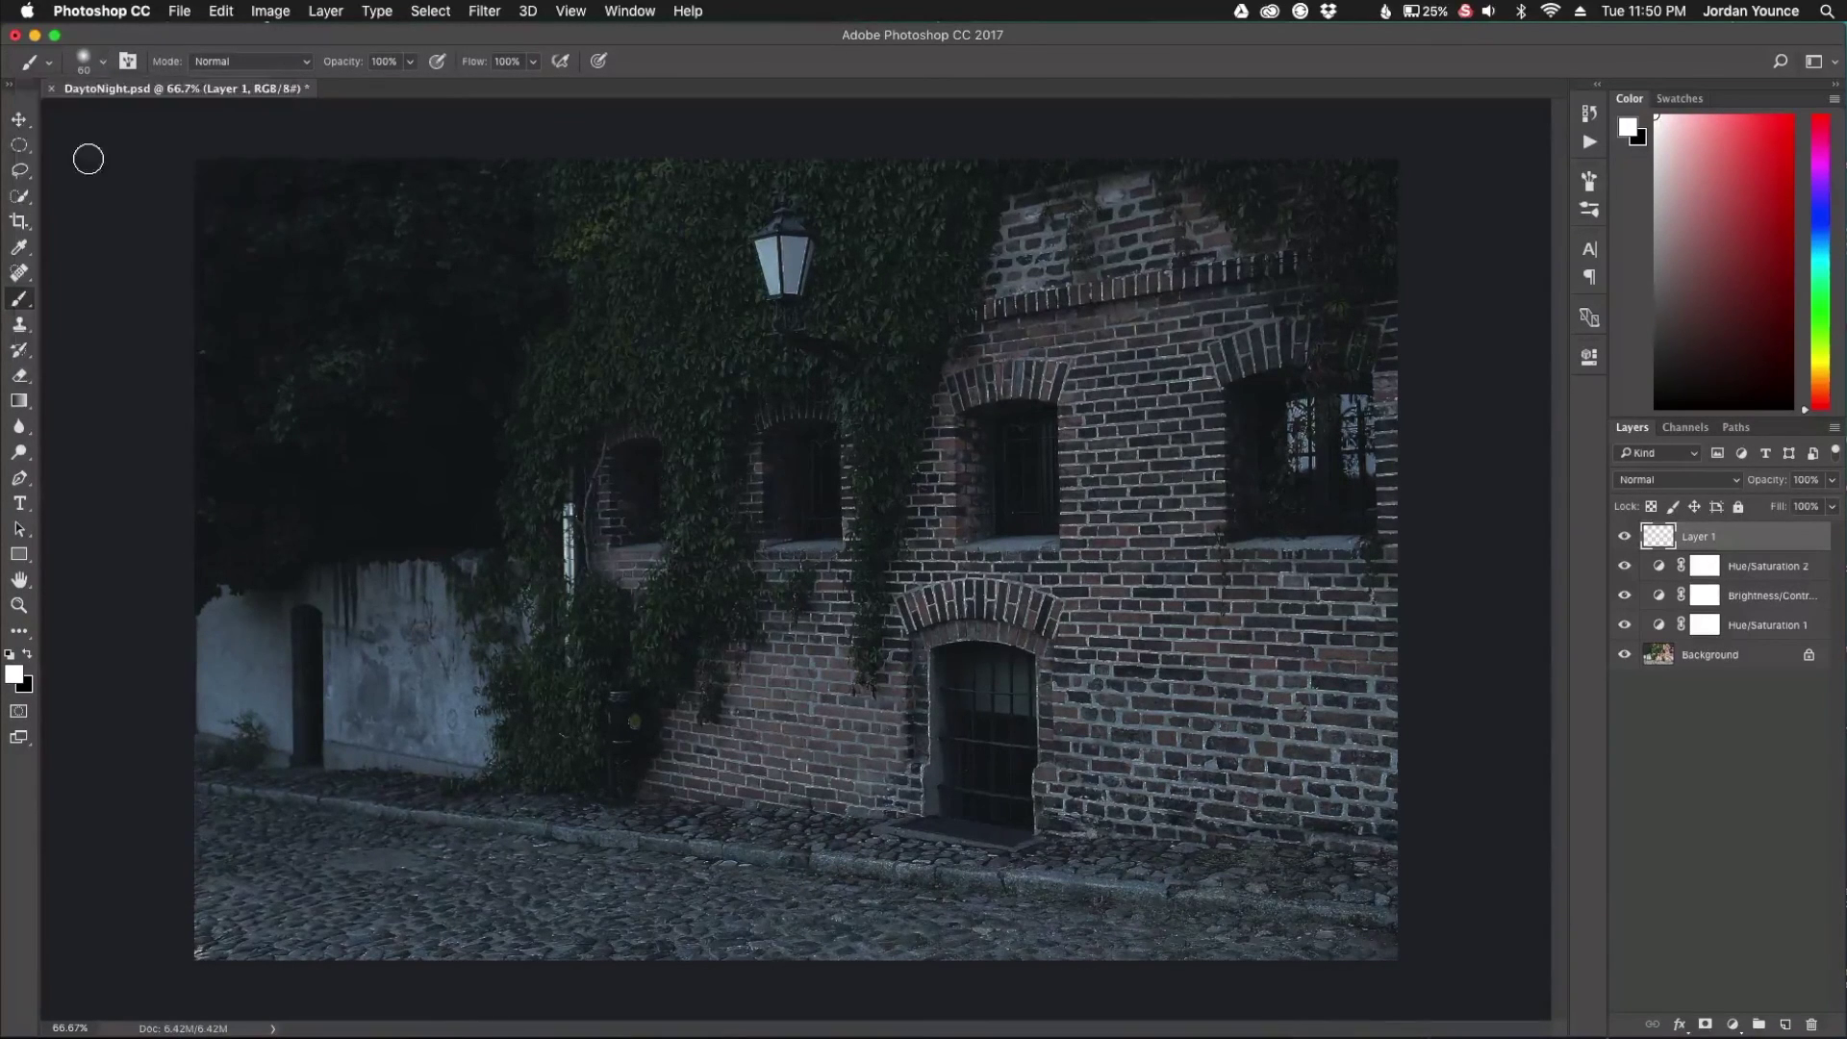
Step: Set the foreground colour to the pale yellow f9eaa2
left_click(15, 673)
left_click_drag(1272, 731, 1272, 691)
left_click_drag(1174, 585, 1075, 480)
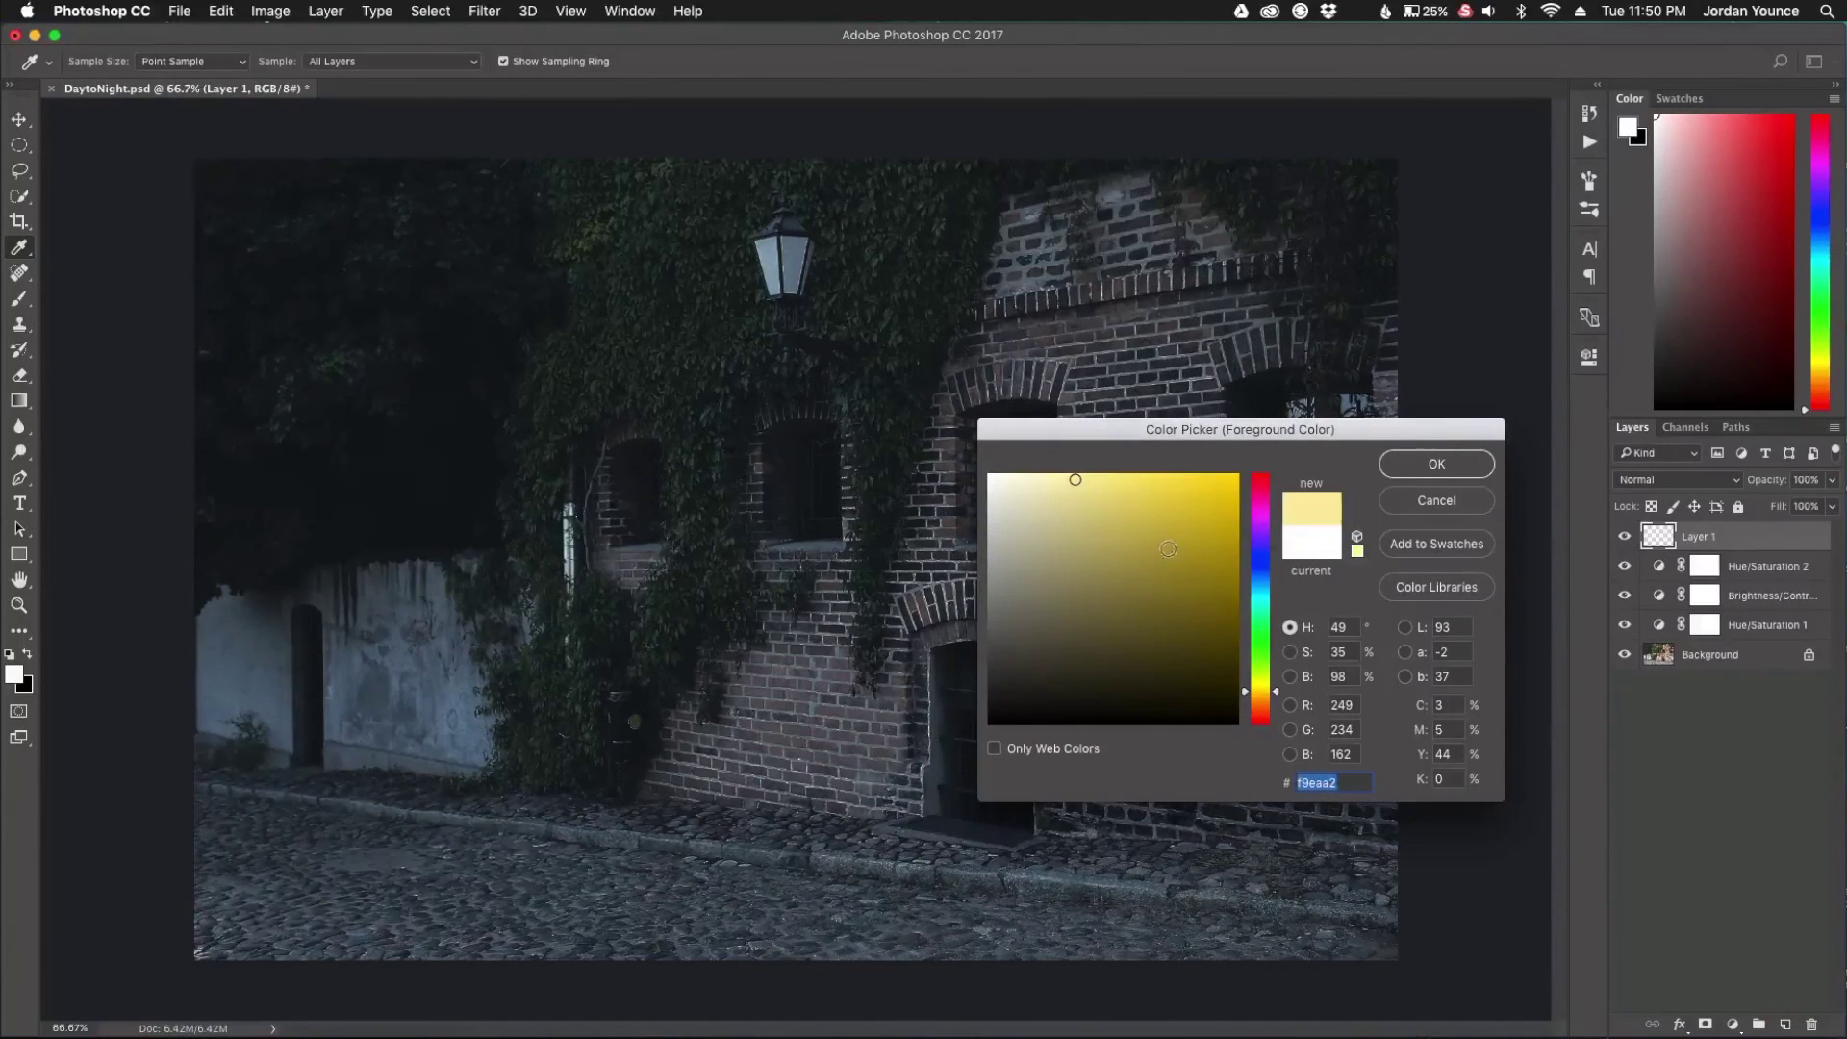
left_click(1436, 463)
Step: Paint a pale yellow glow over the street lamp with a 300 px brush and set the layer's opacity to 62%
key("b")
key("bracketright")
key("bracketright")
key("bracketright")
key("bracketright")
key("bracketright")
key("bracketright")
key("bracketright")
key("bracketright")
key("bracketright")
key("bracketright")
key("bracketright")
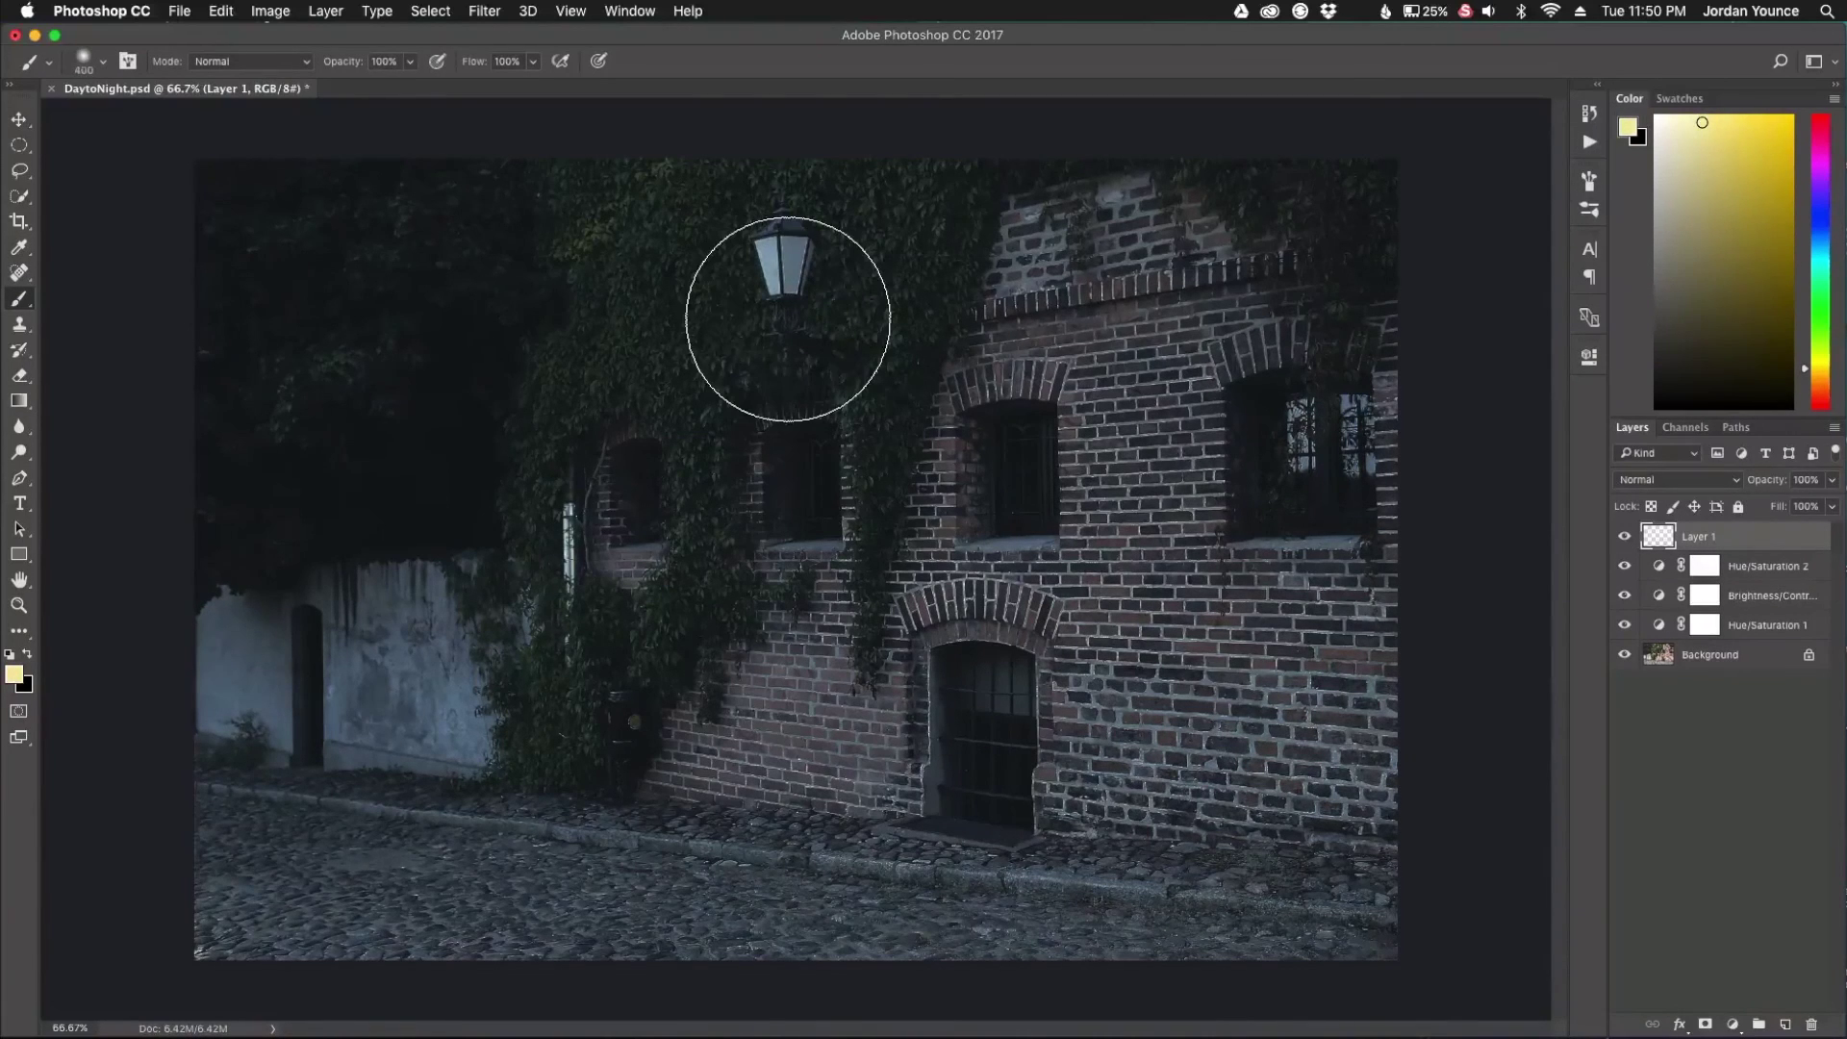
key("bracketleft")
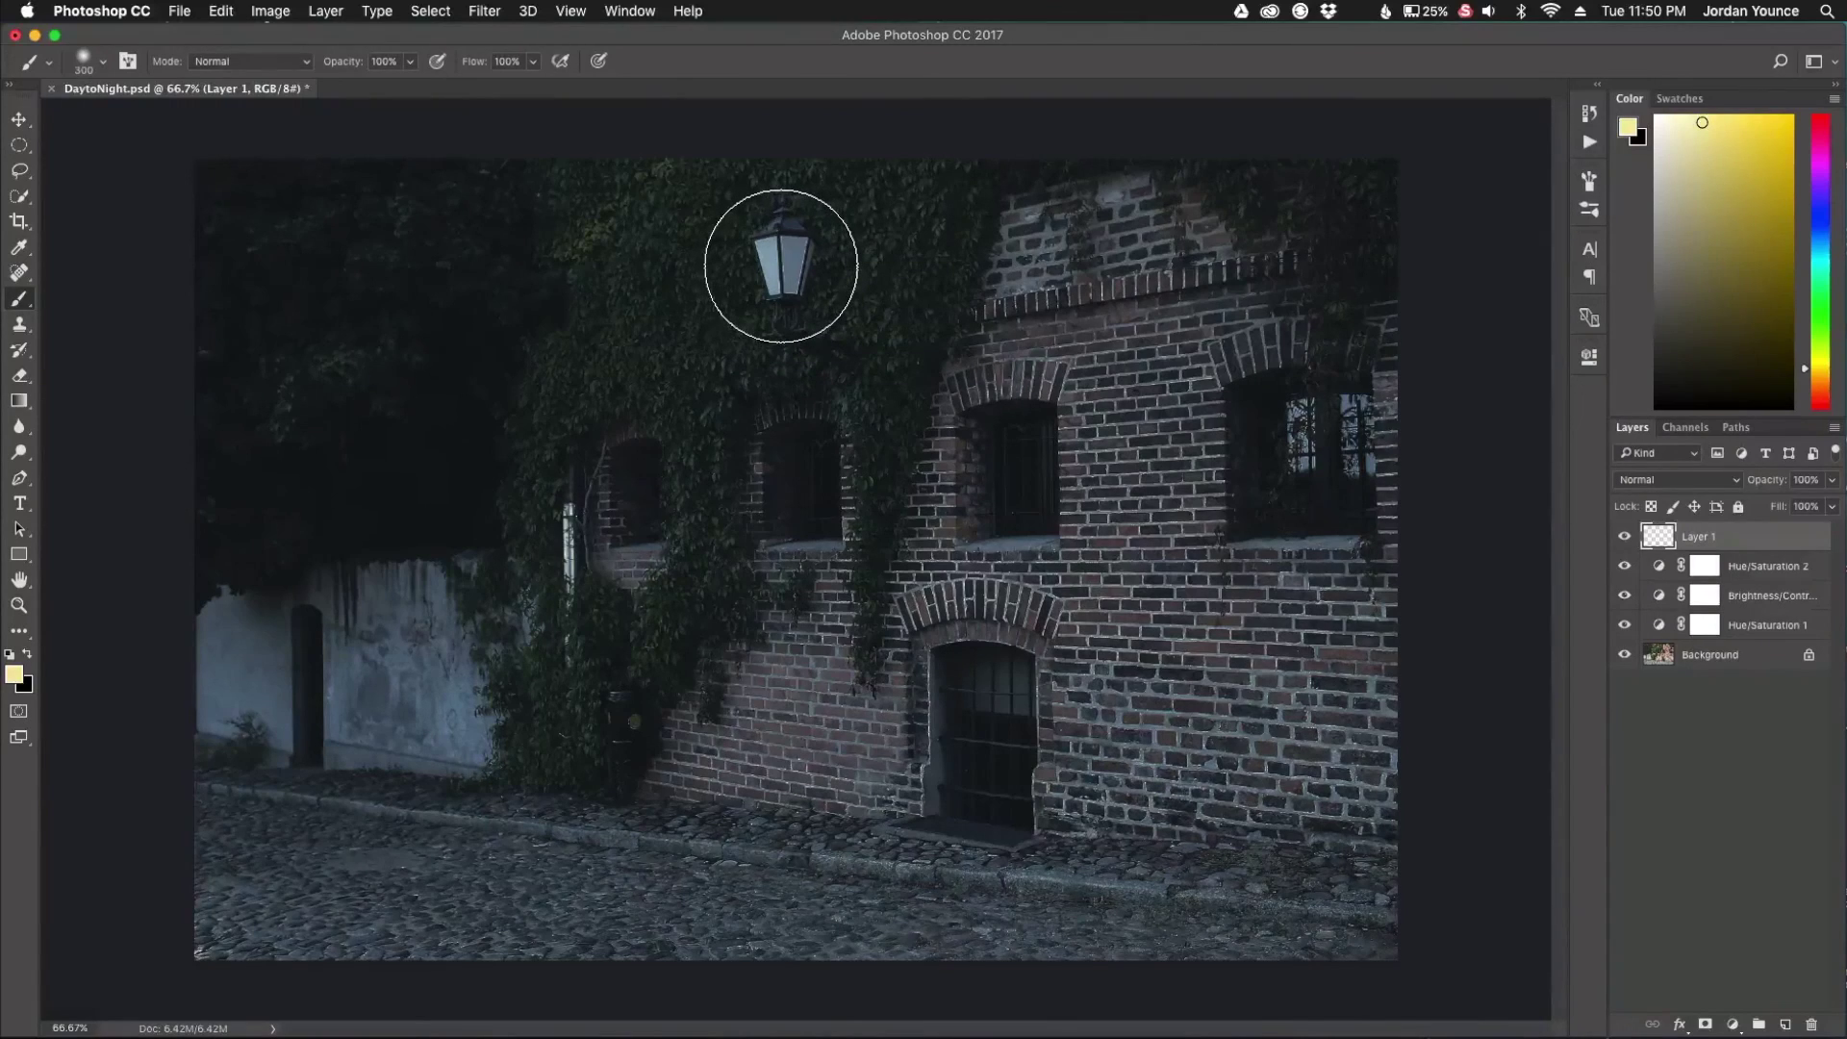
left_click(781, 266)
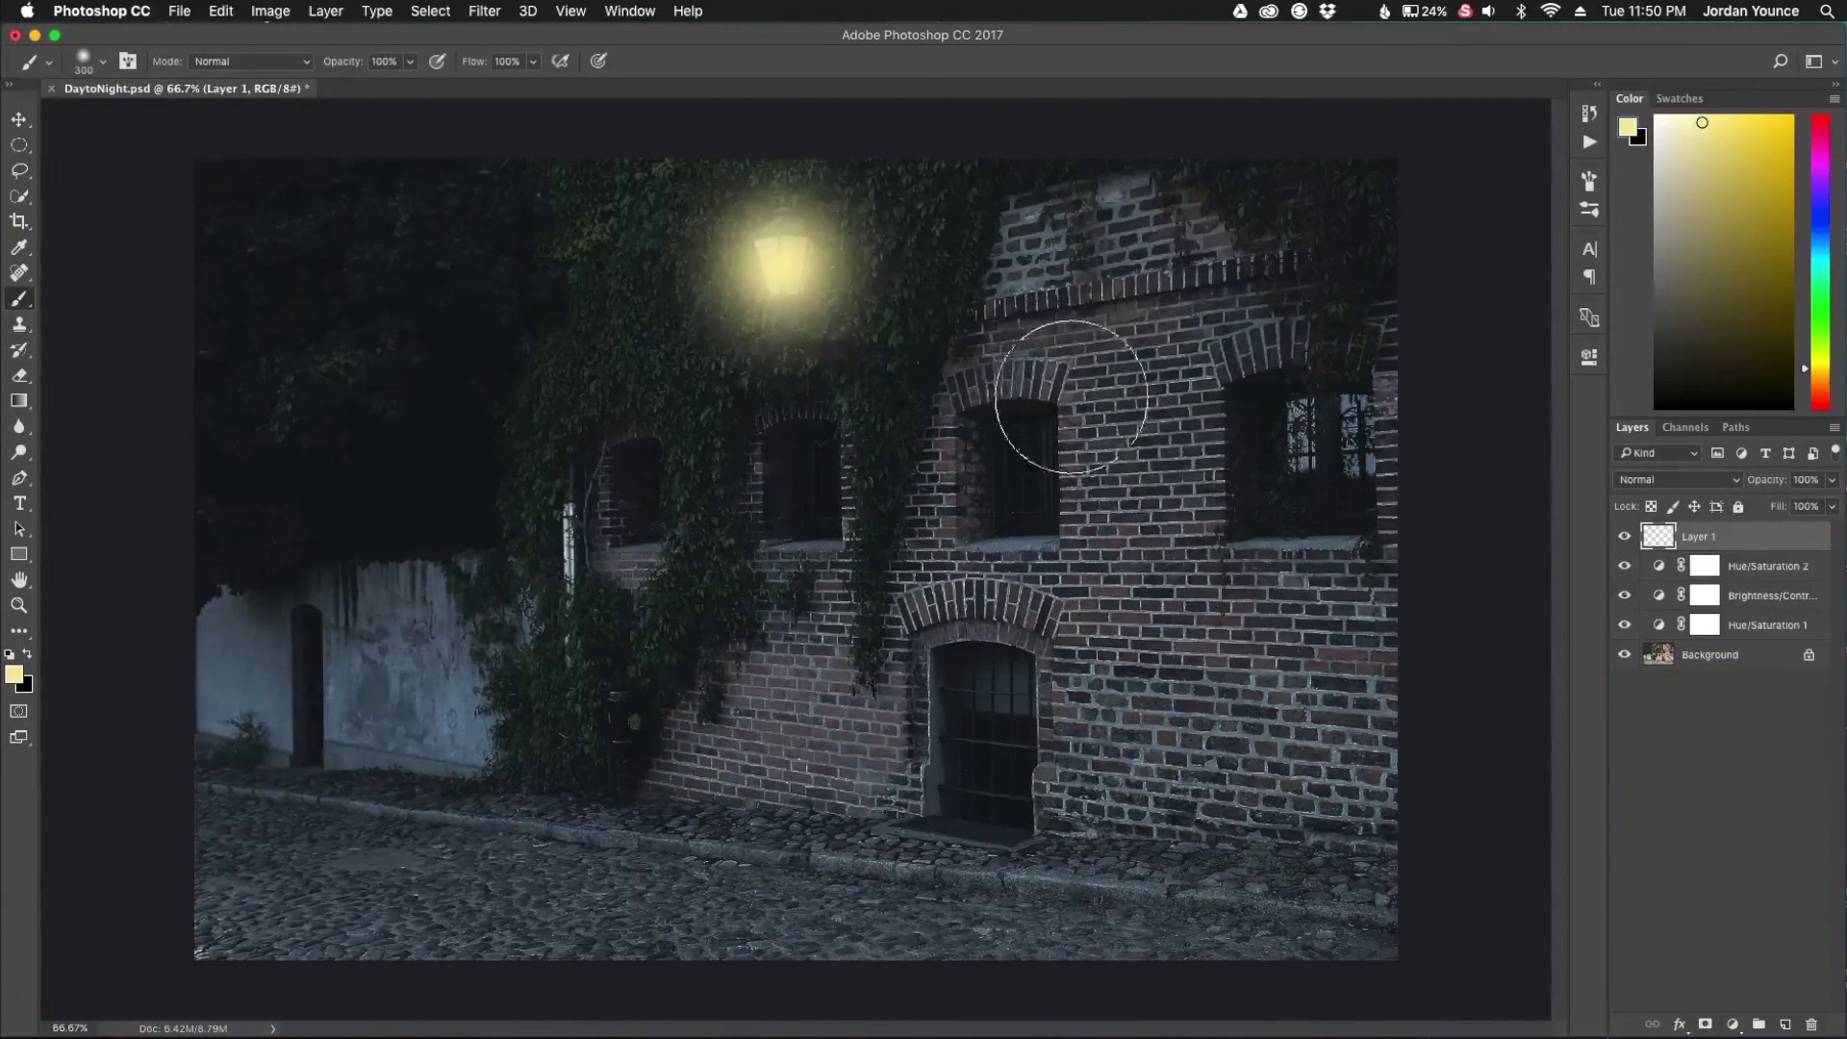
left_click_drag(1775, 479, 1725, 475)
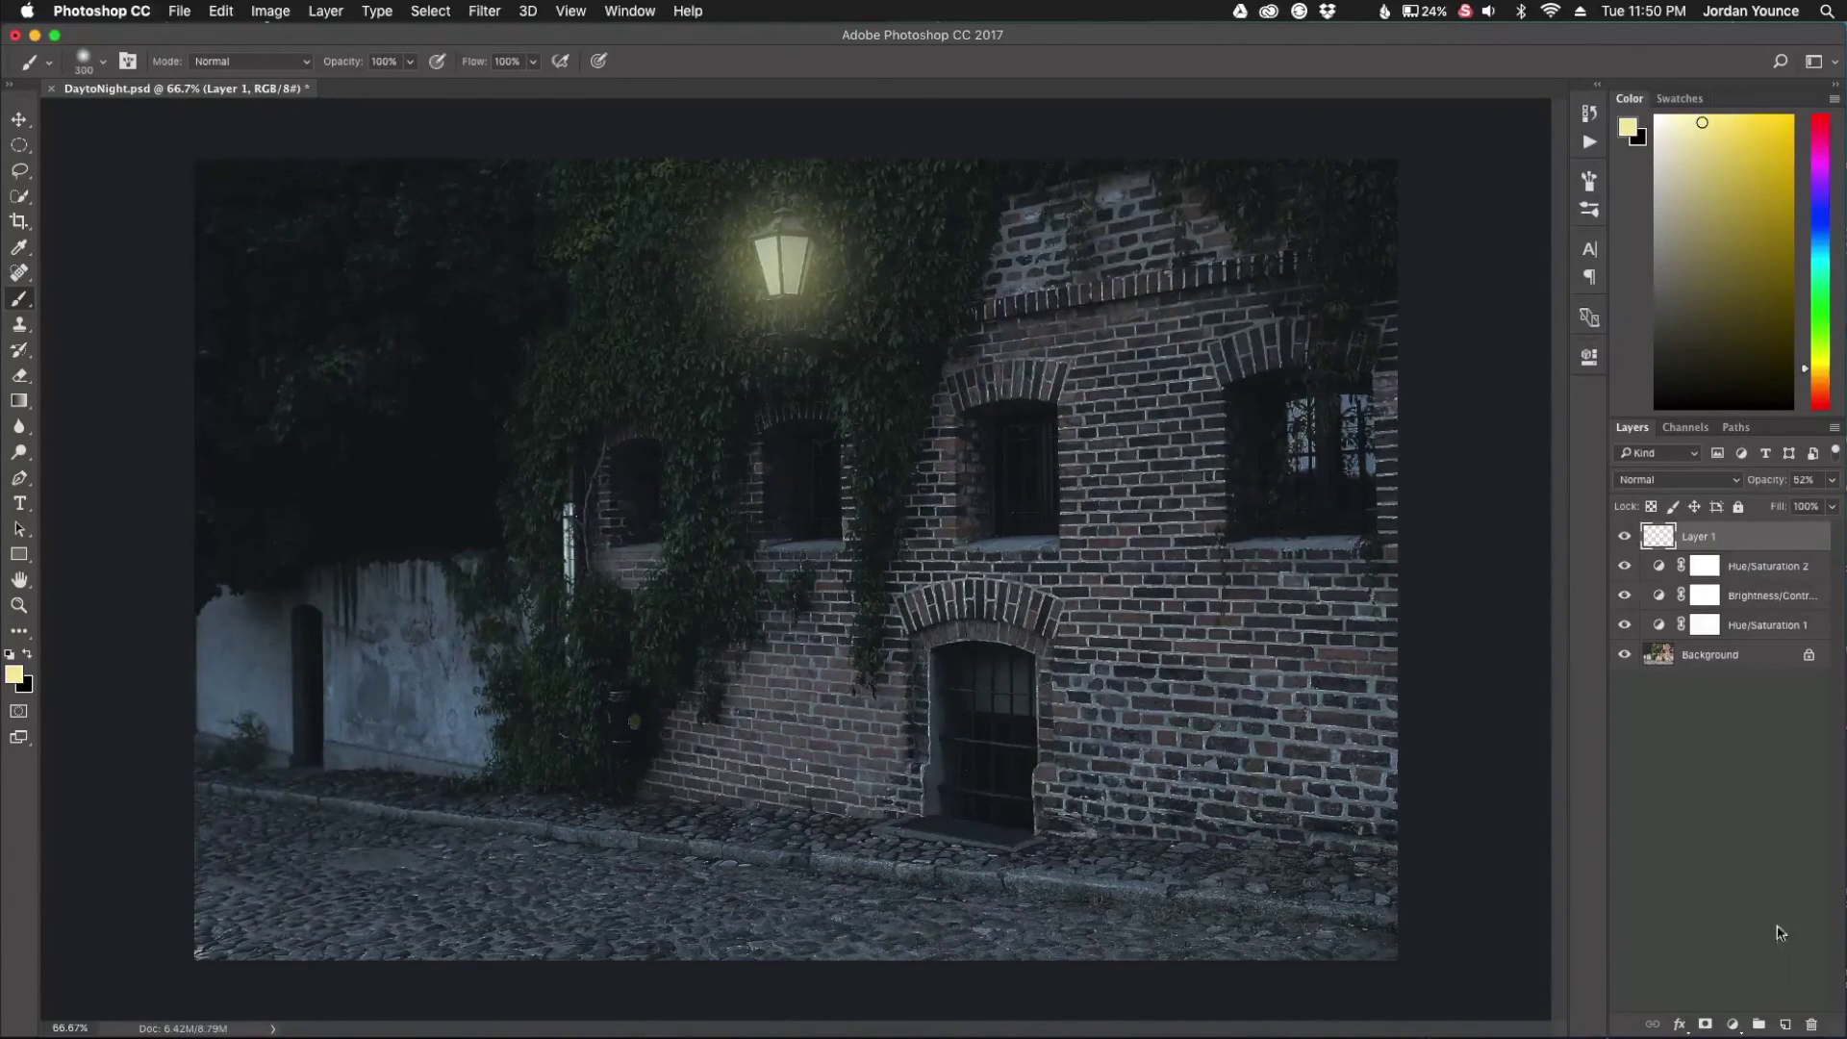
Step: Create a new layer directly beneath the yellow glow layer and set the brush to white at 500 px
left_click(1785, 1025)
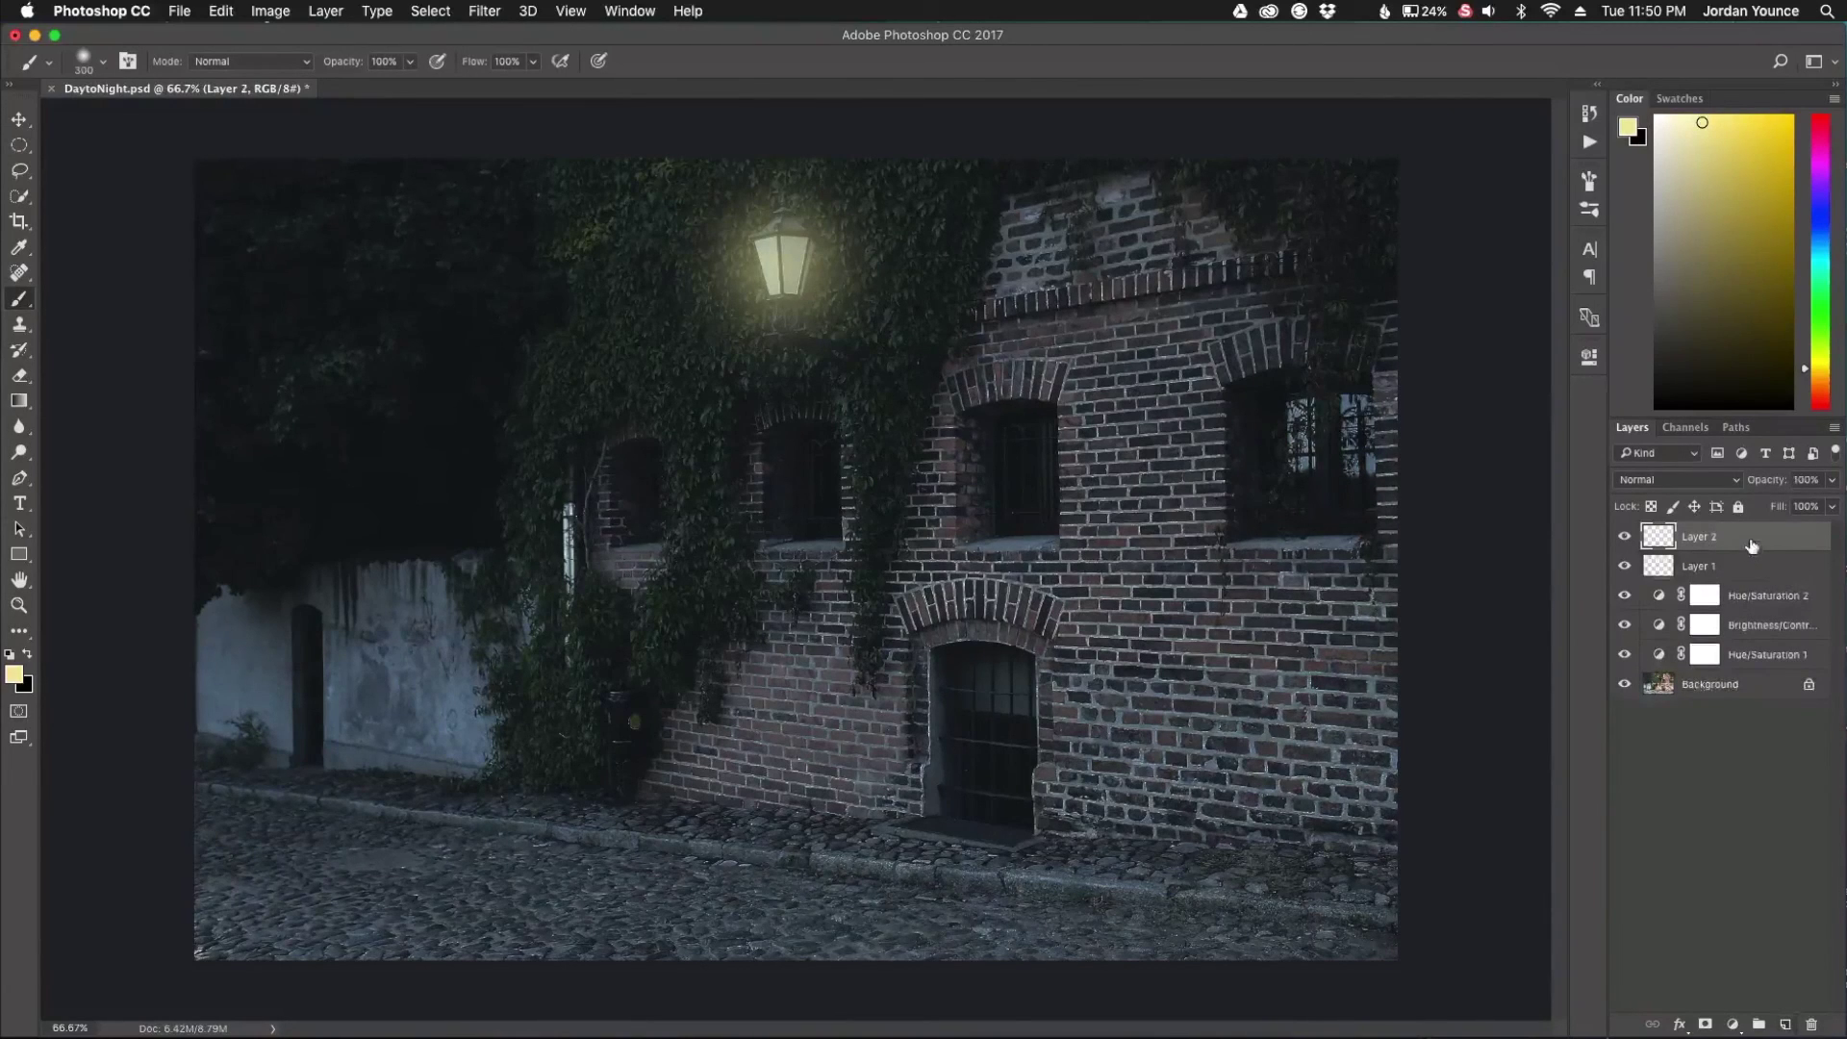
left_click_drag(1749, 539, 1741, 580)
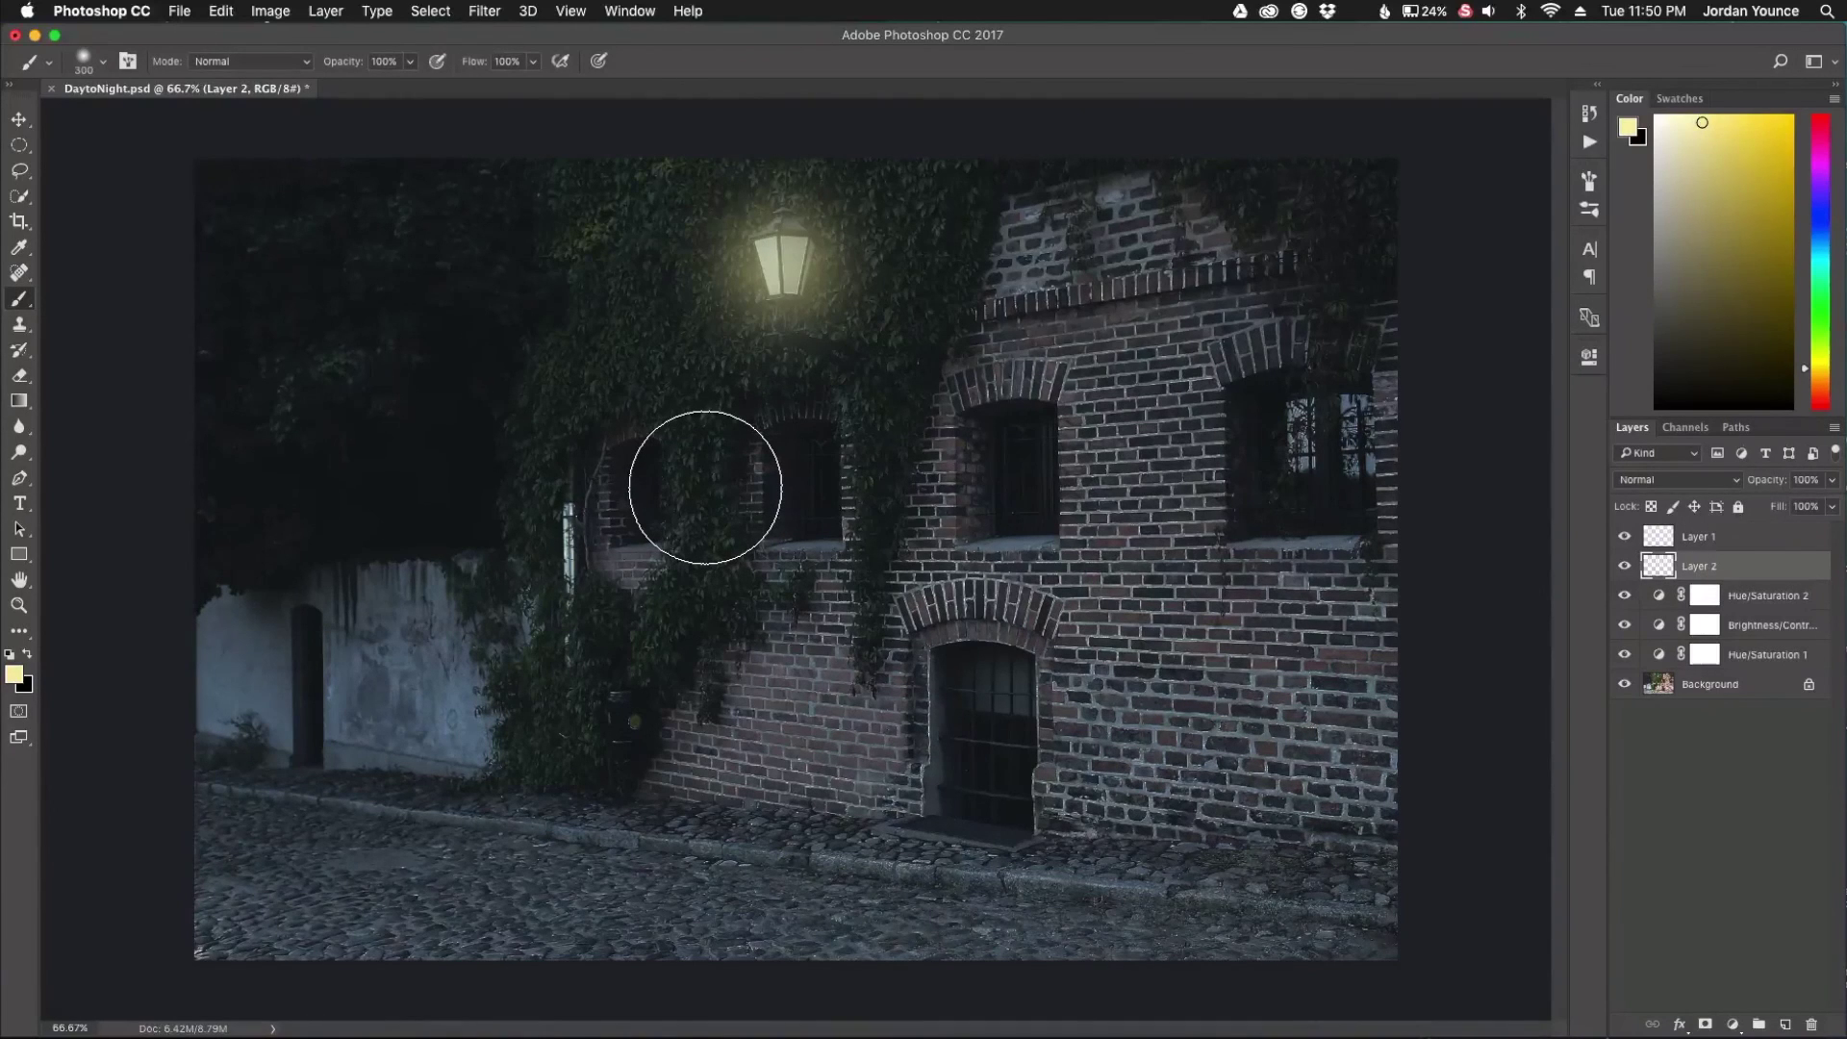
key("d")
key("x")
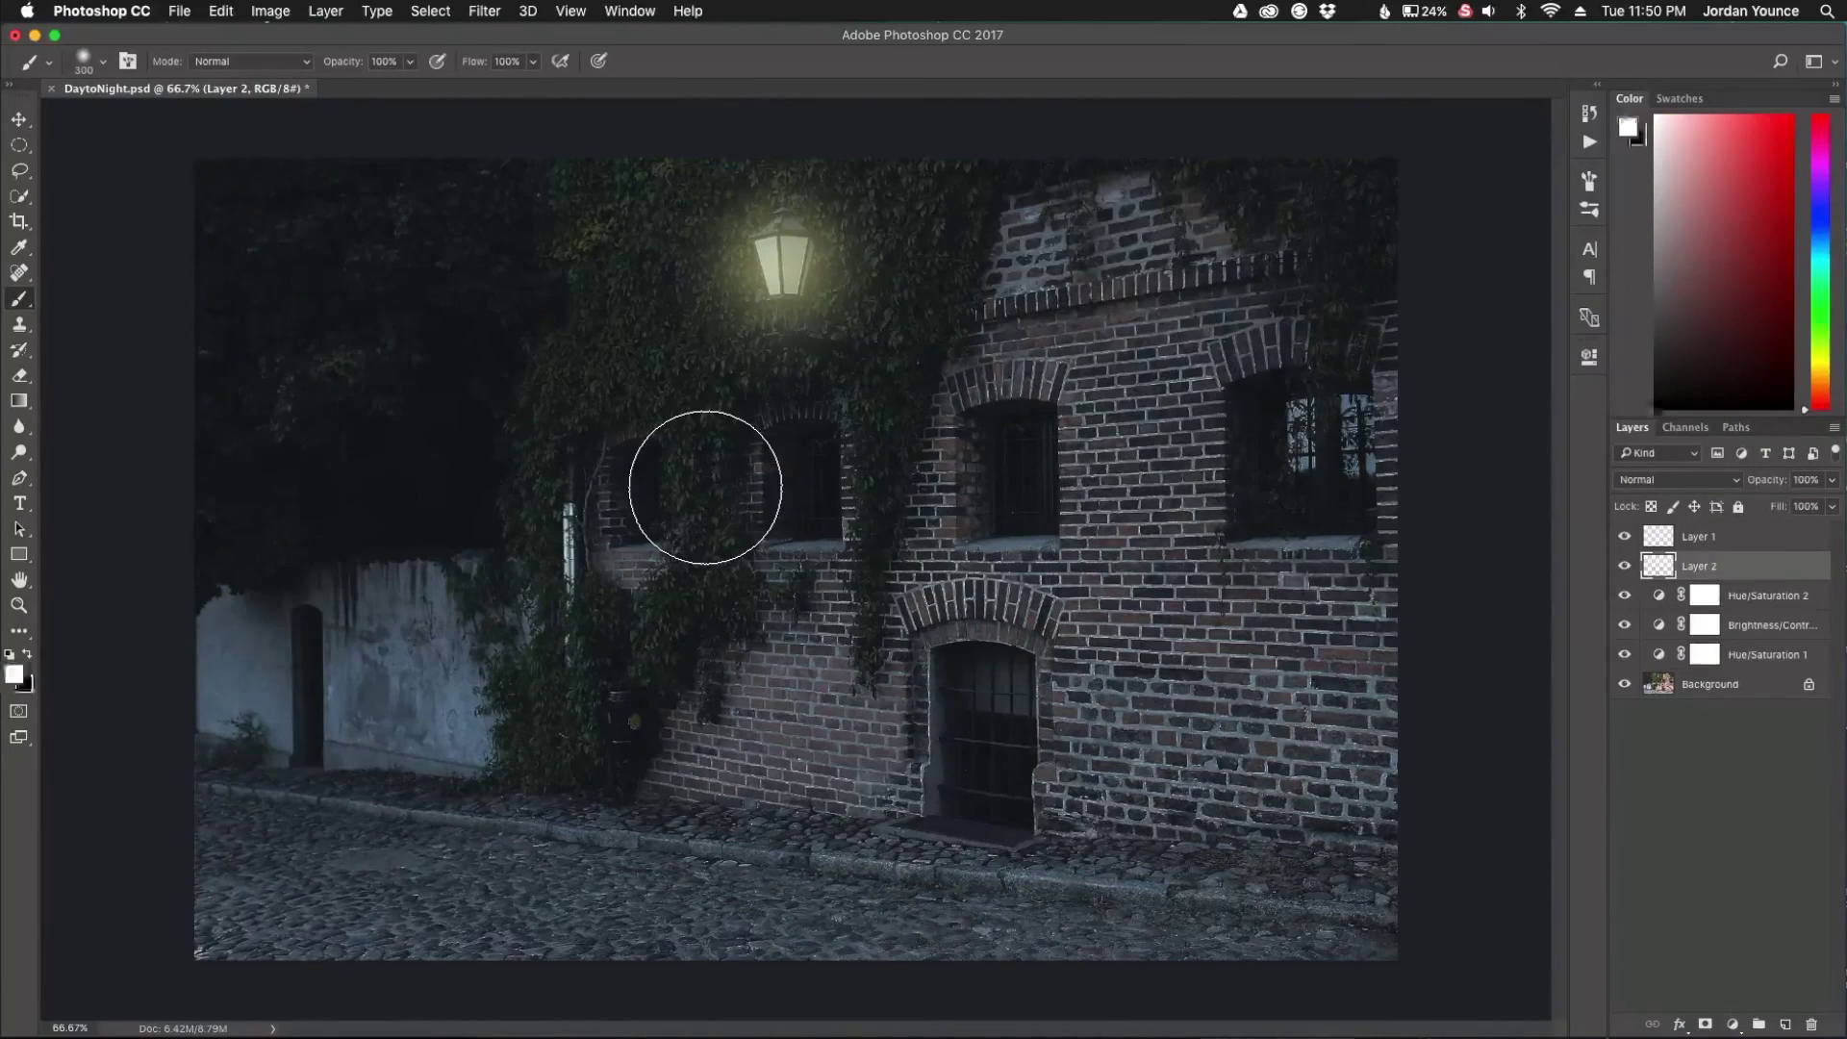
key("bracketright")
key("bracketright")
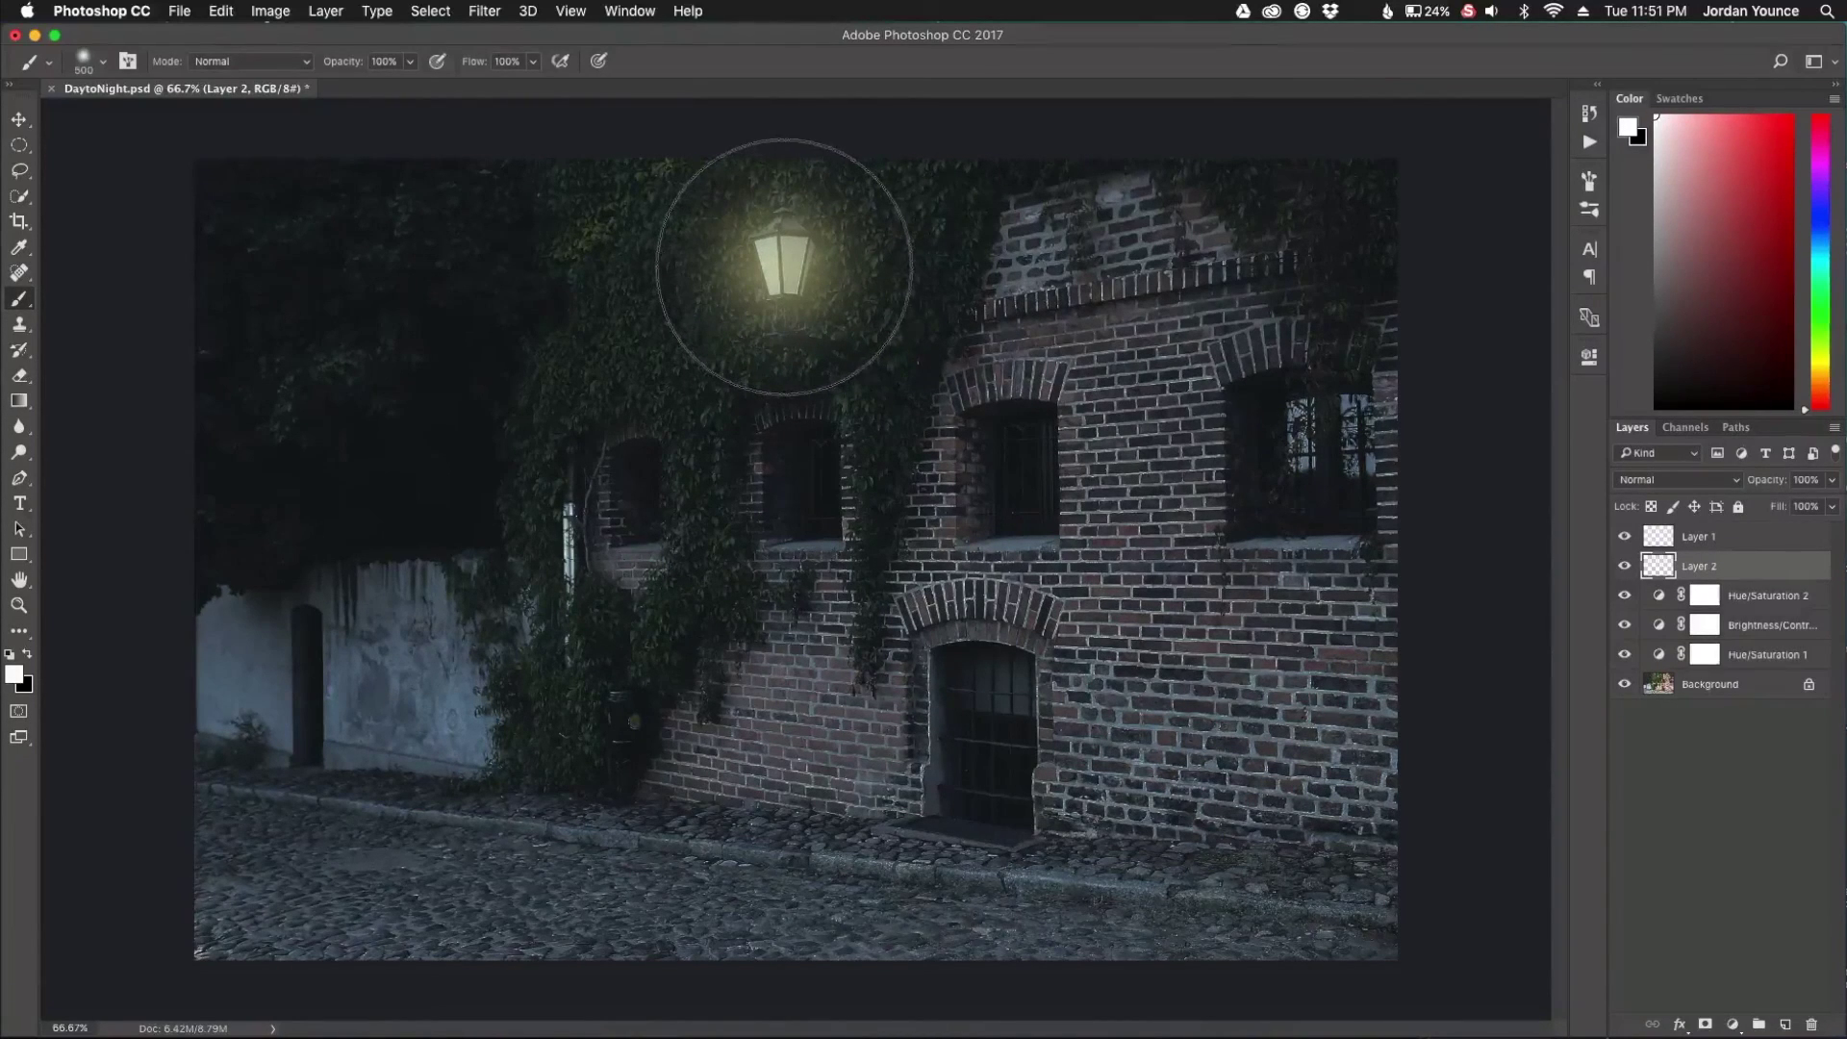
Step: Paint one soft white dab centred on the lamp and set its layer to the Overlay blend mode
left_click(783, 267)
left_click(1670, 479)
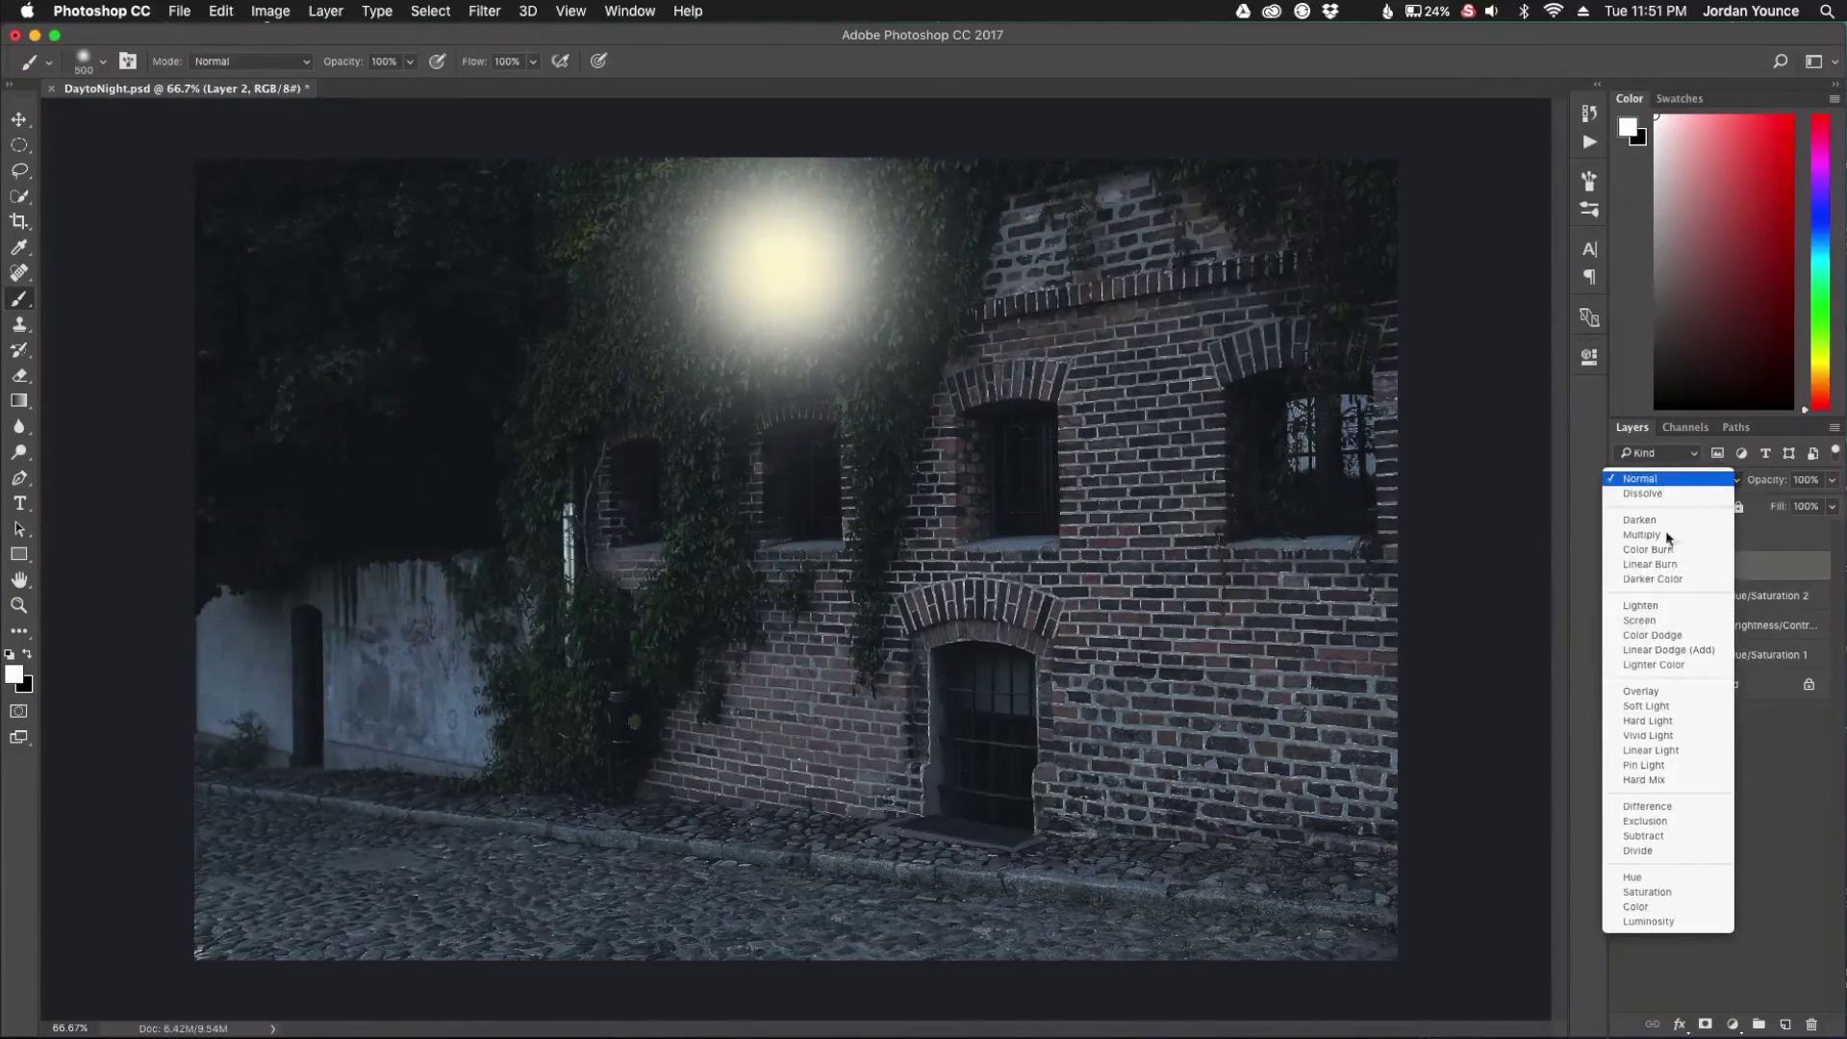
left_click(1652, 693)
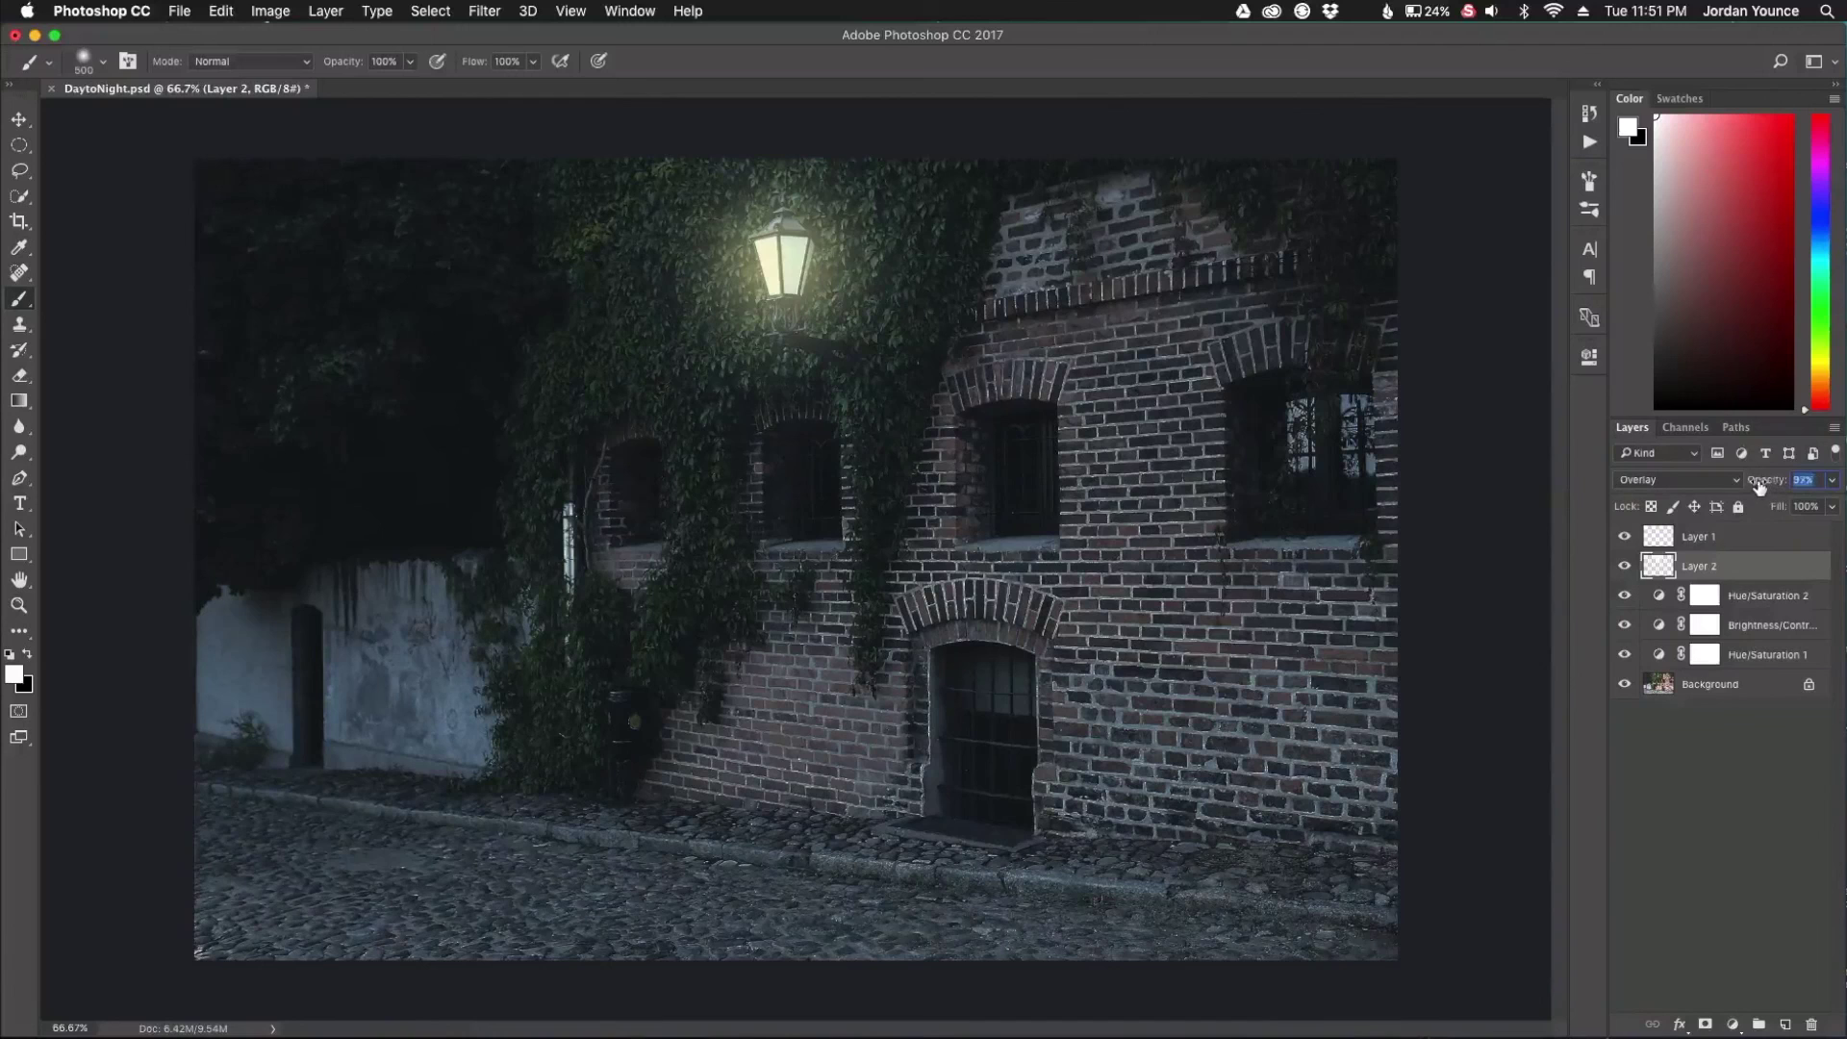
Step: Set the opacity of the yellow glow layer to 61%
left_click(1754, 541)
left_click_drag(1770, 491, 1777, 490)
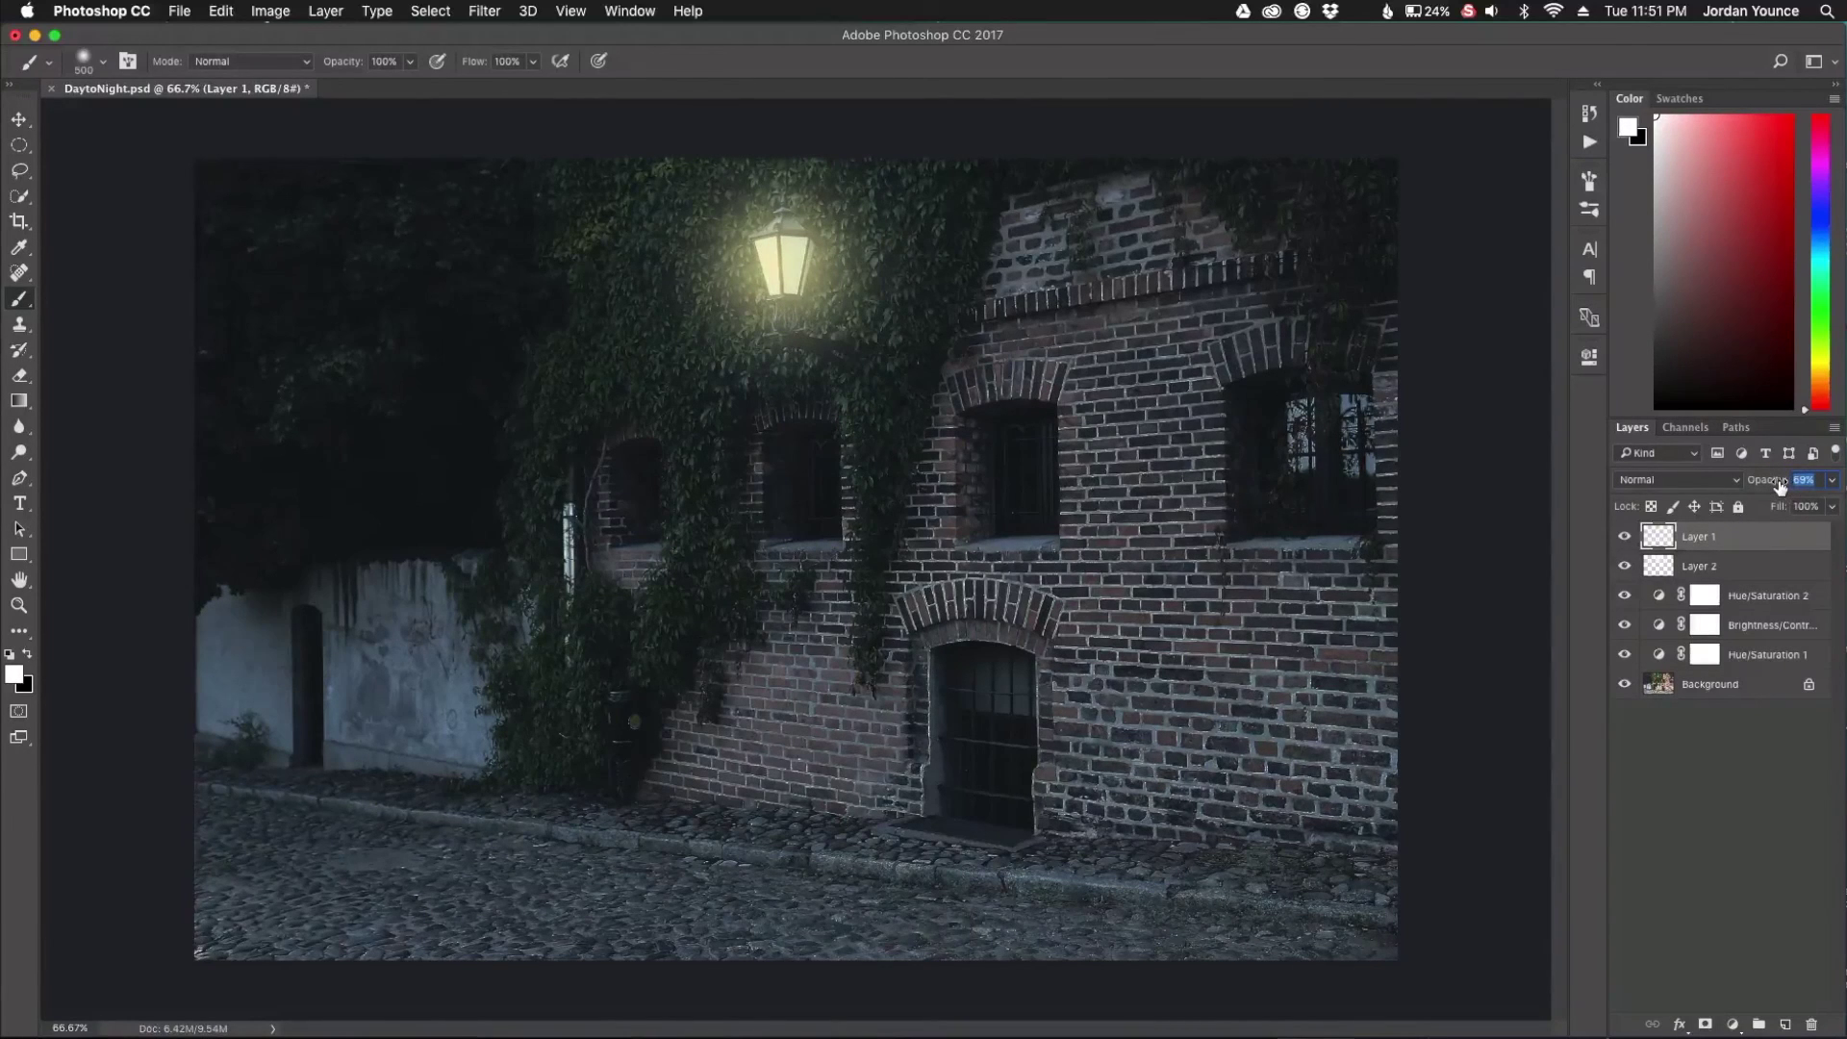
left_click_drag(1769, 484, 1775, 481)
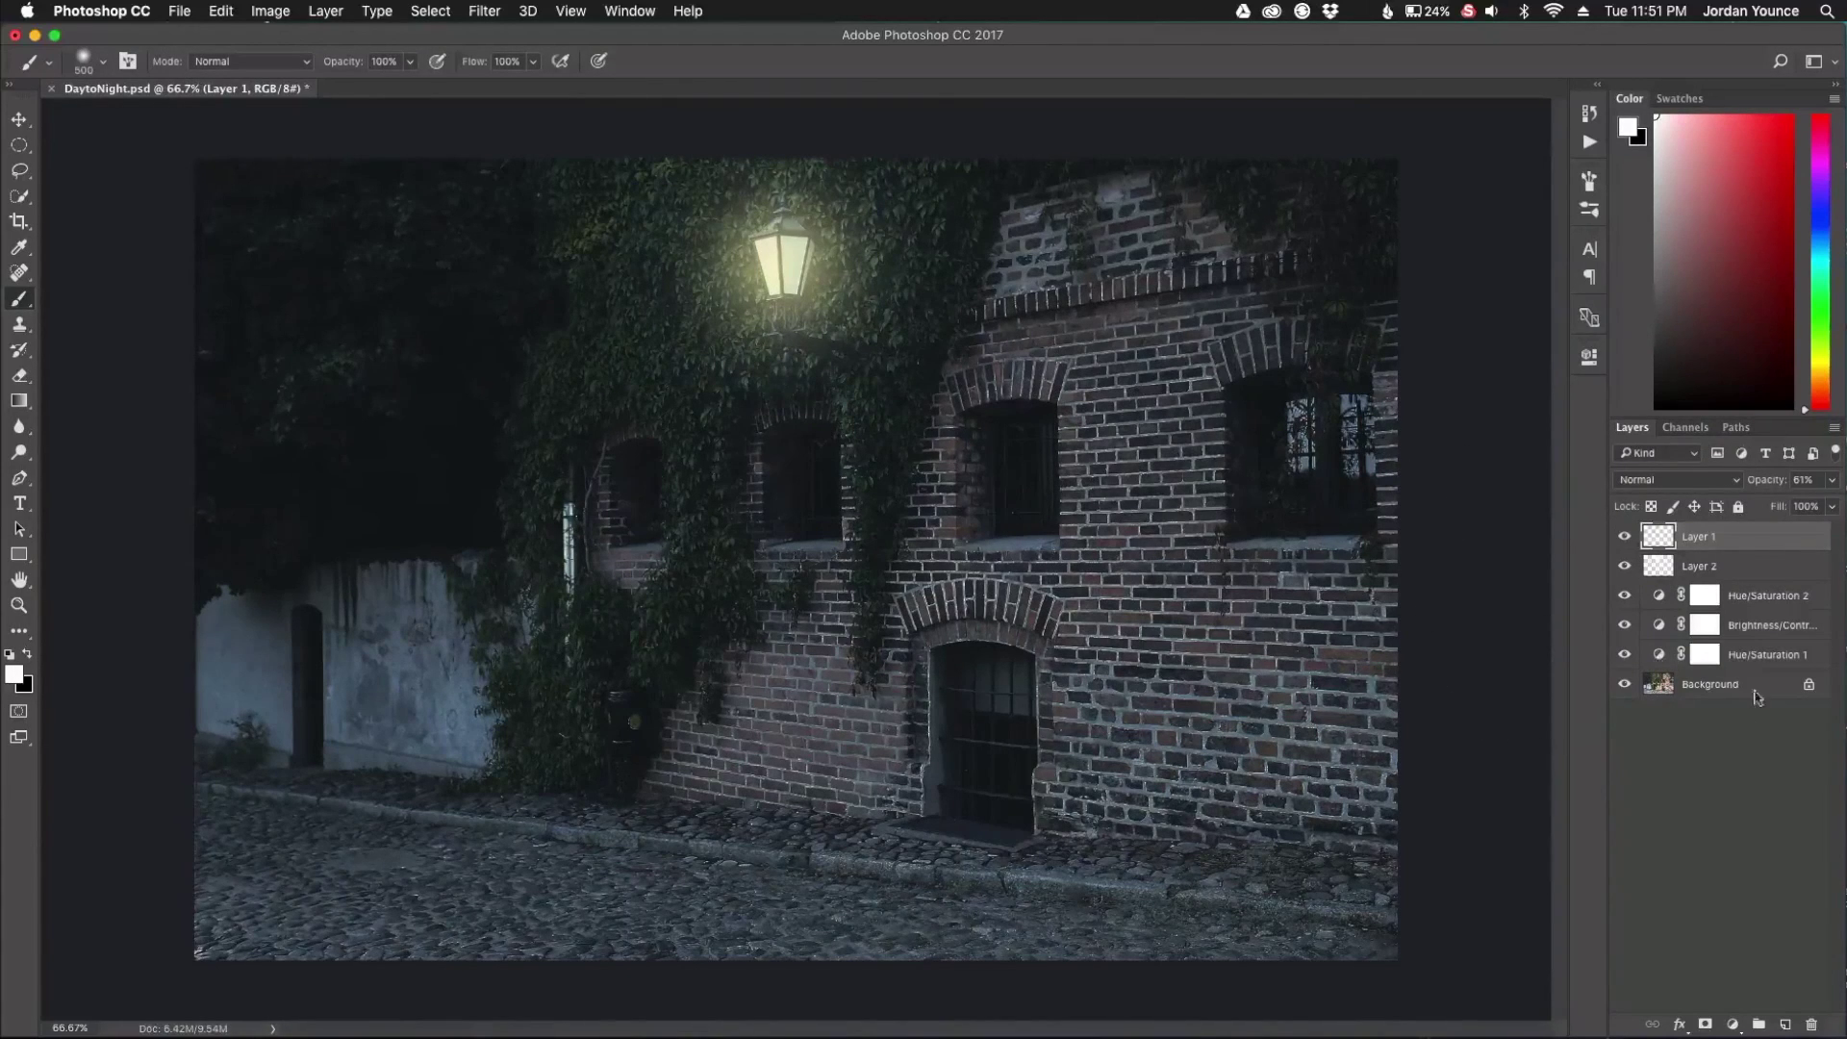
Step: Create a new layer at the top of the stack and set the foreground colour to pale yellow f3eb92
left_click(1787, 1025)
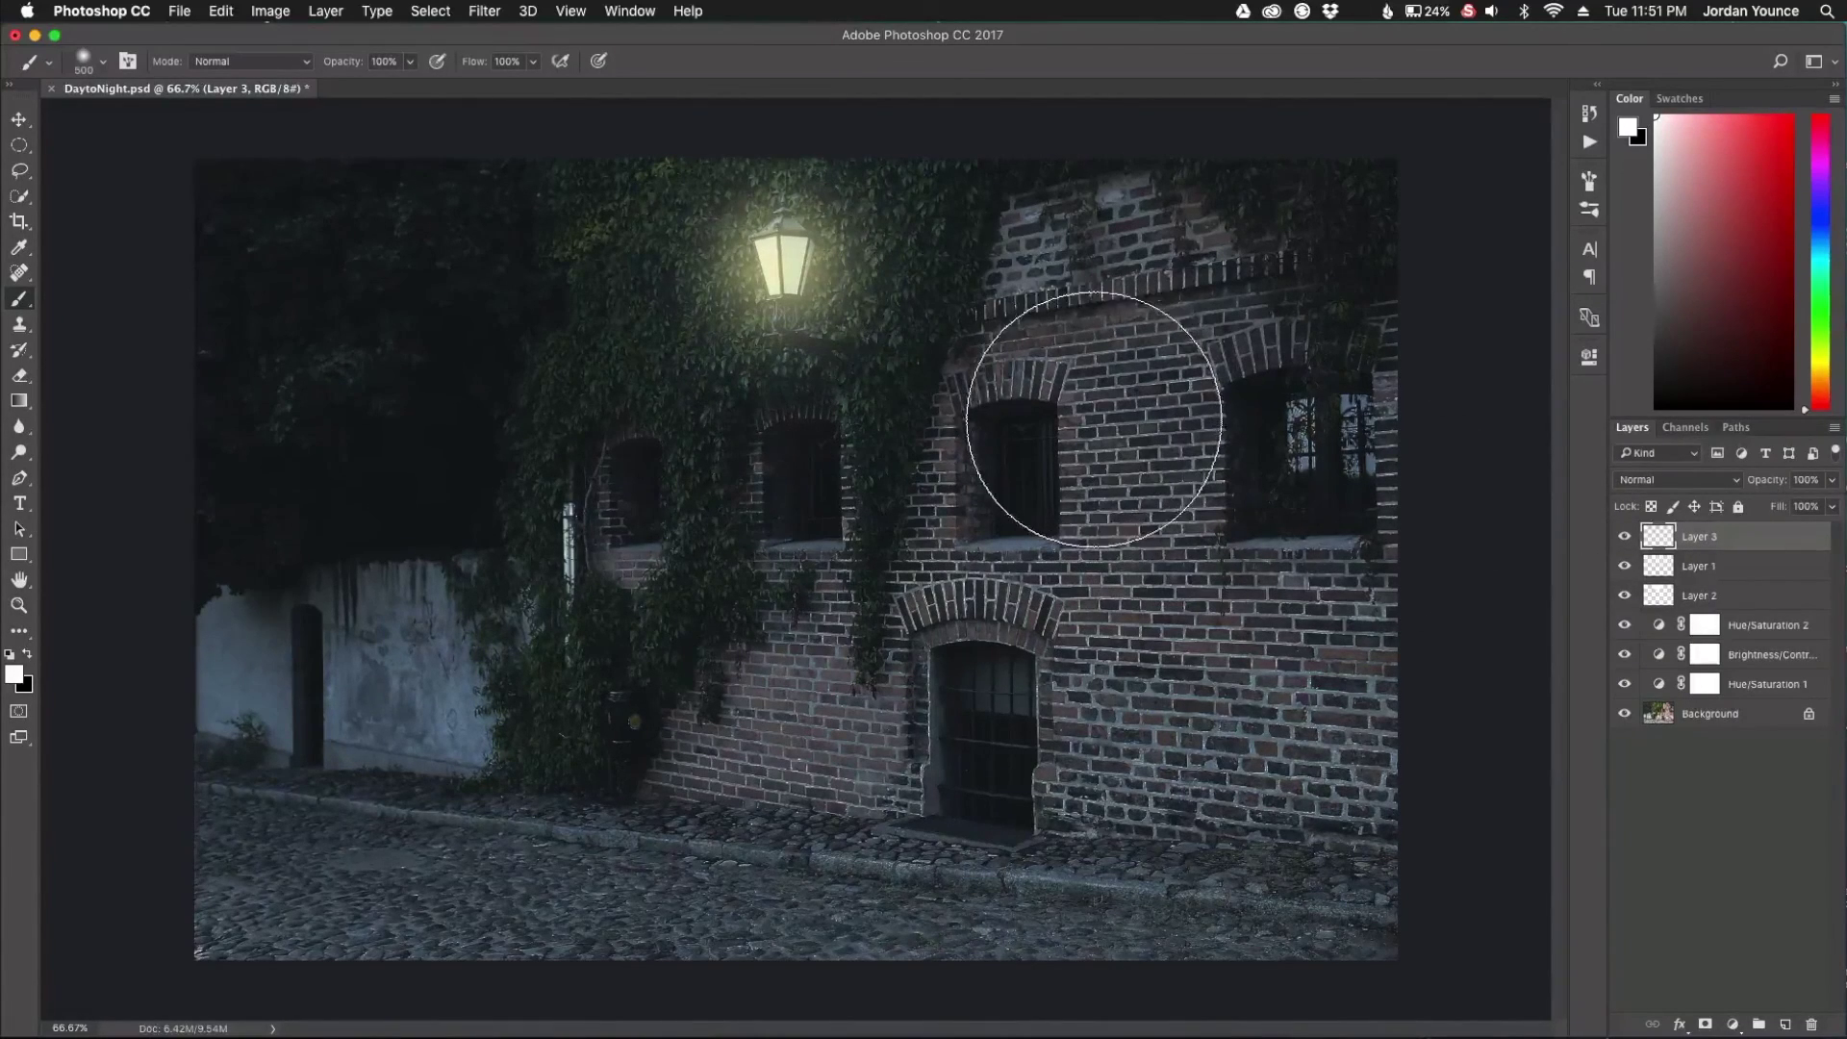
left_click(19, 677)
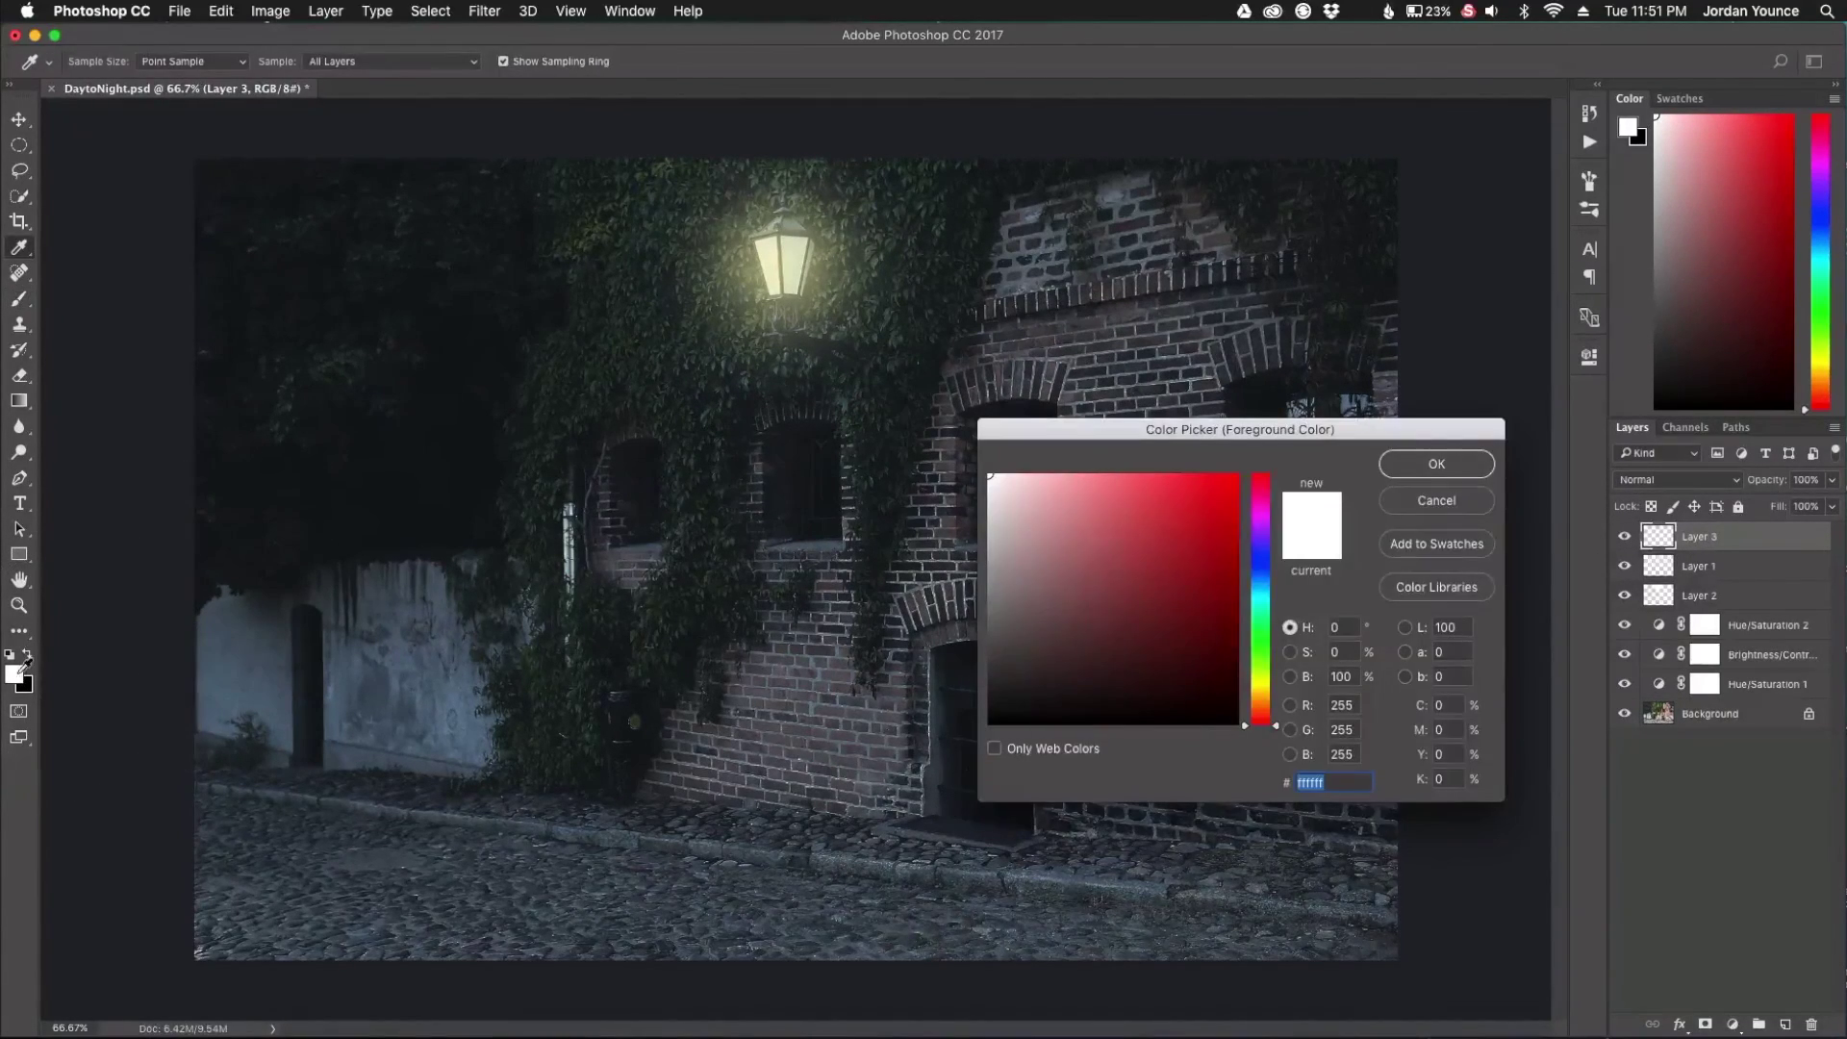
left_click_drag(1267, 701, 1268, 688)
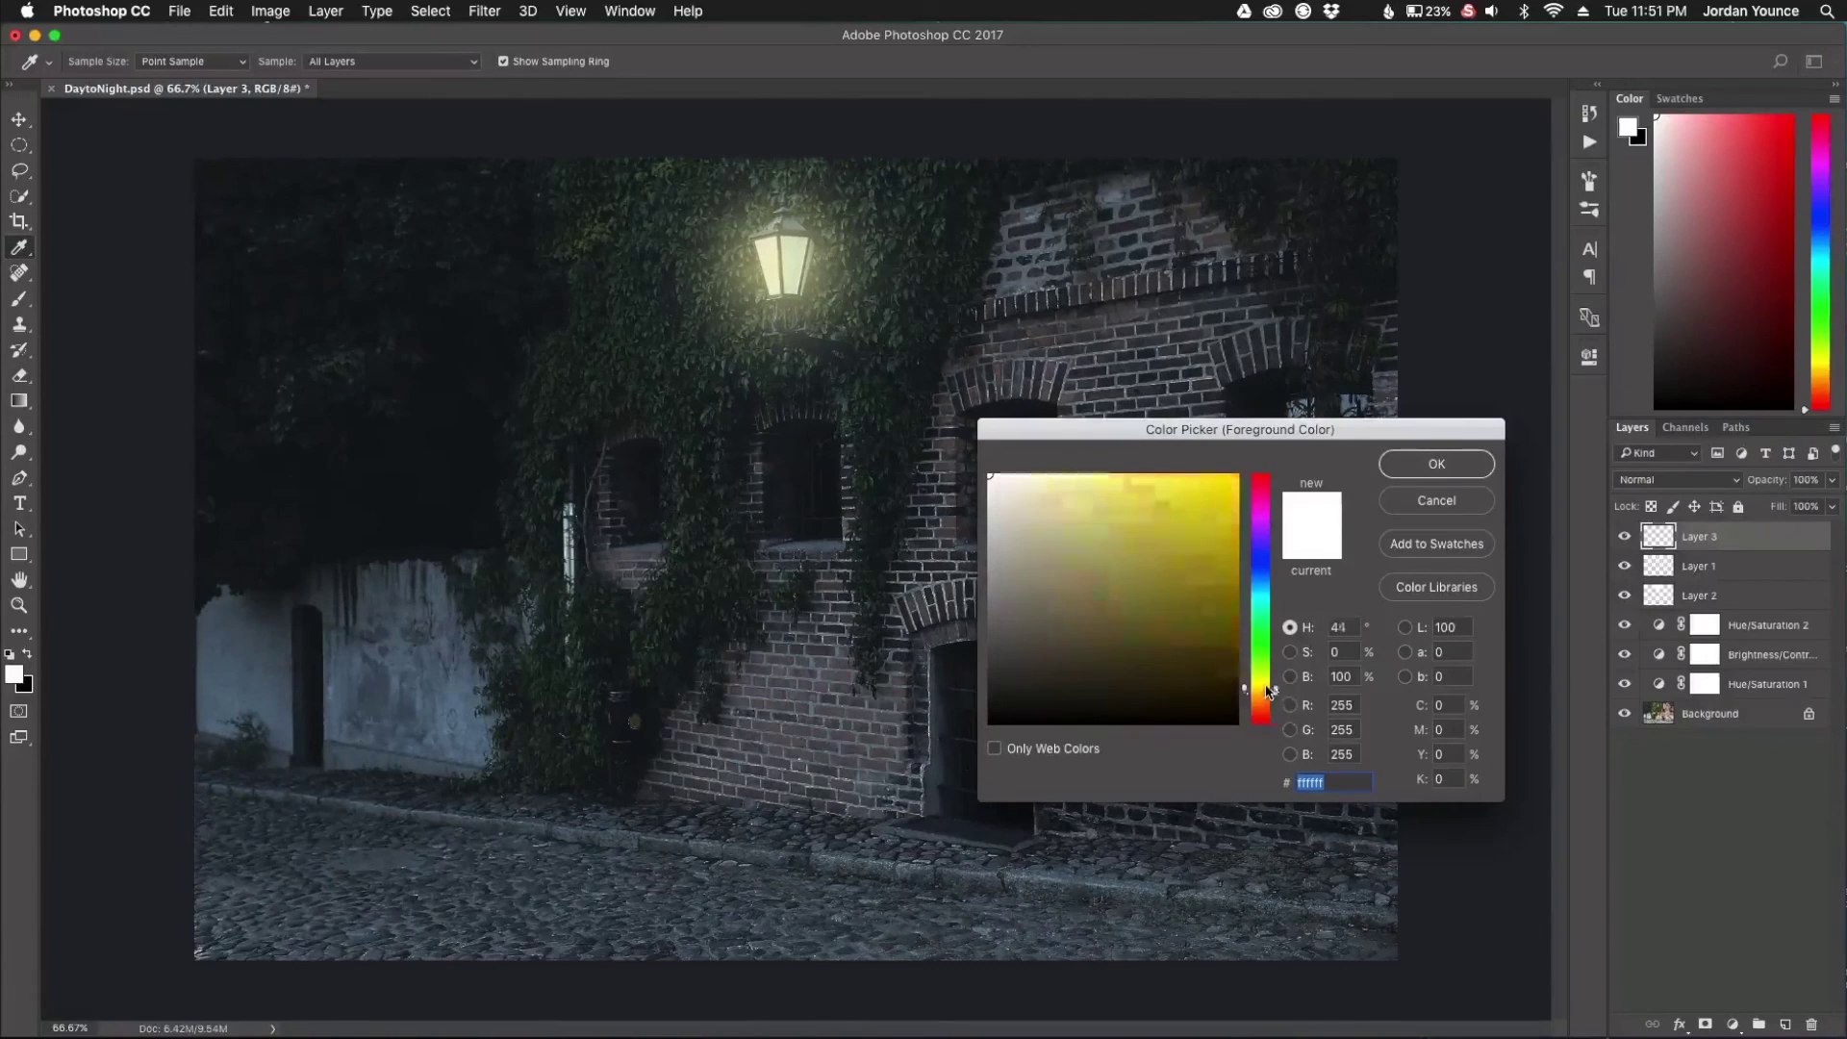
left_click(1068, 482)
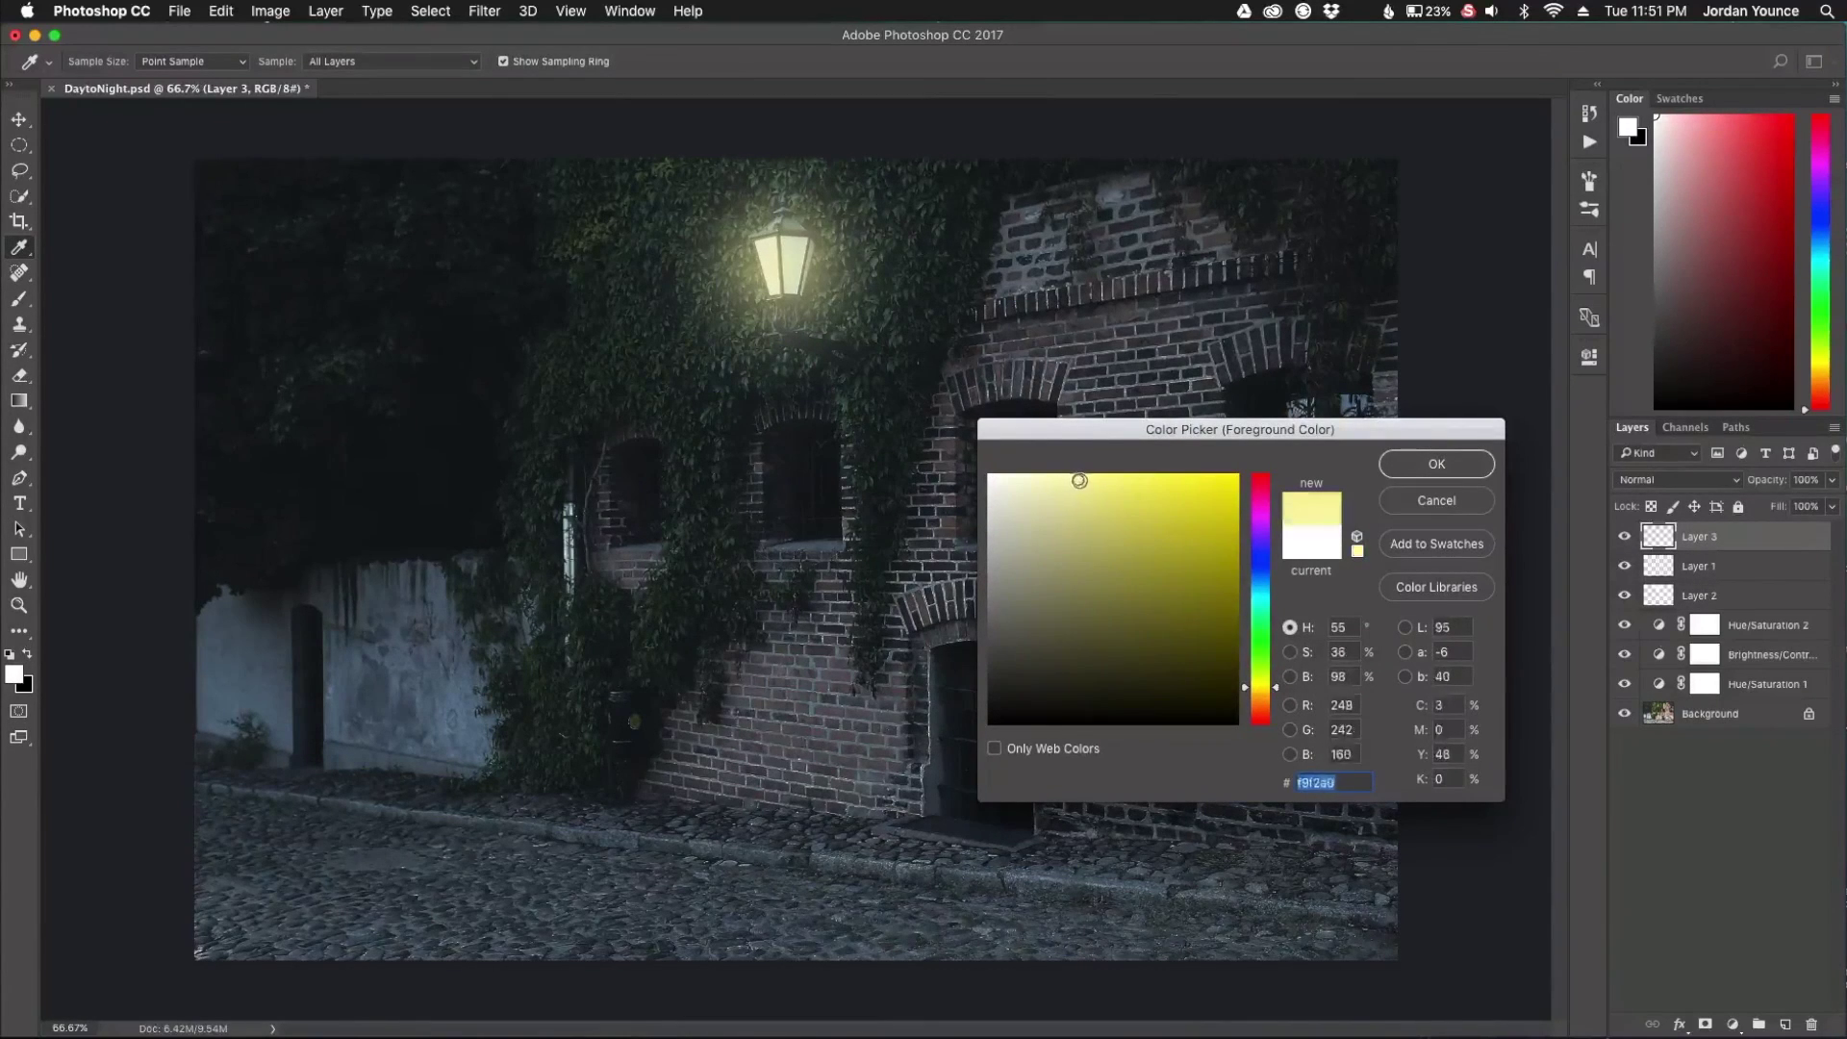
left_click_drag(1093, 478, 1089, 486)
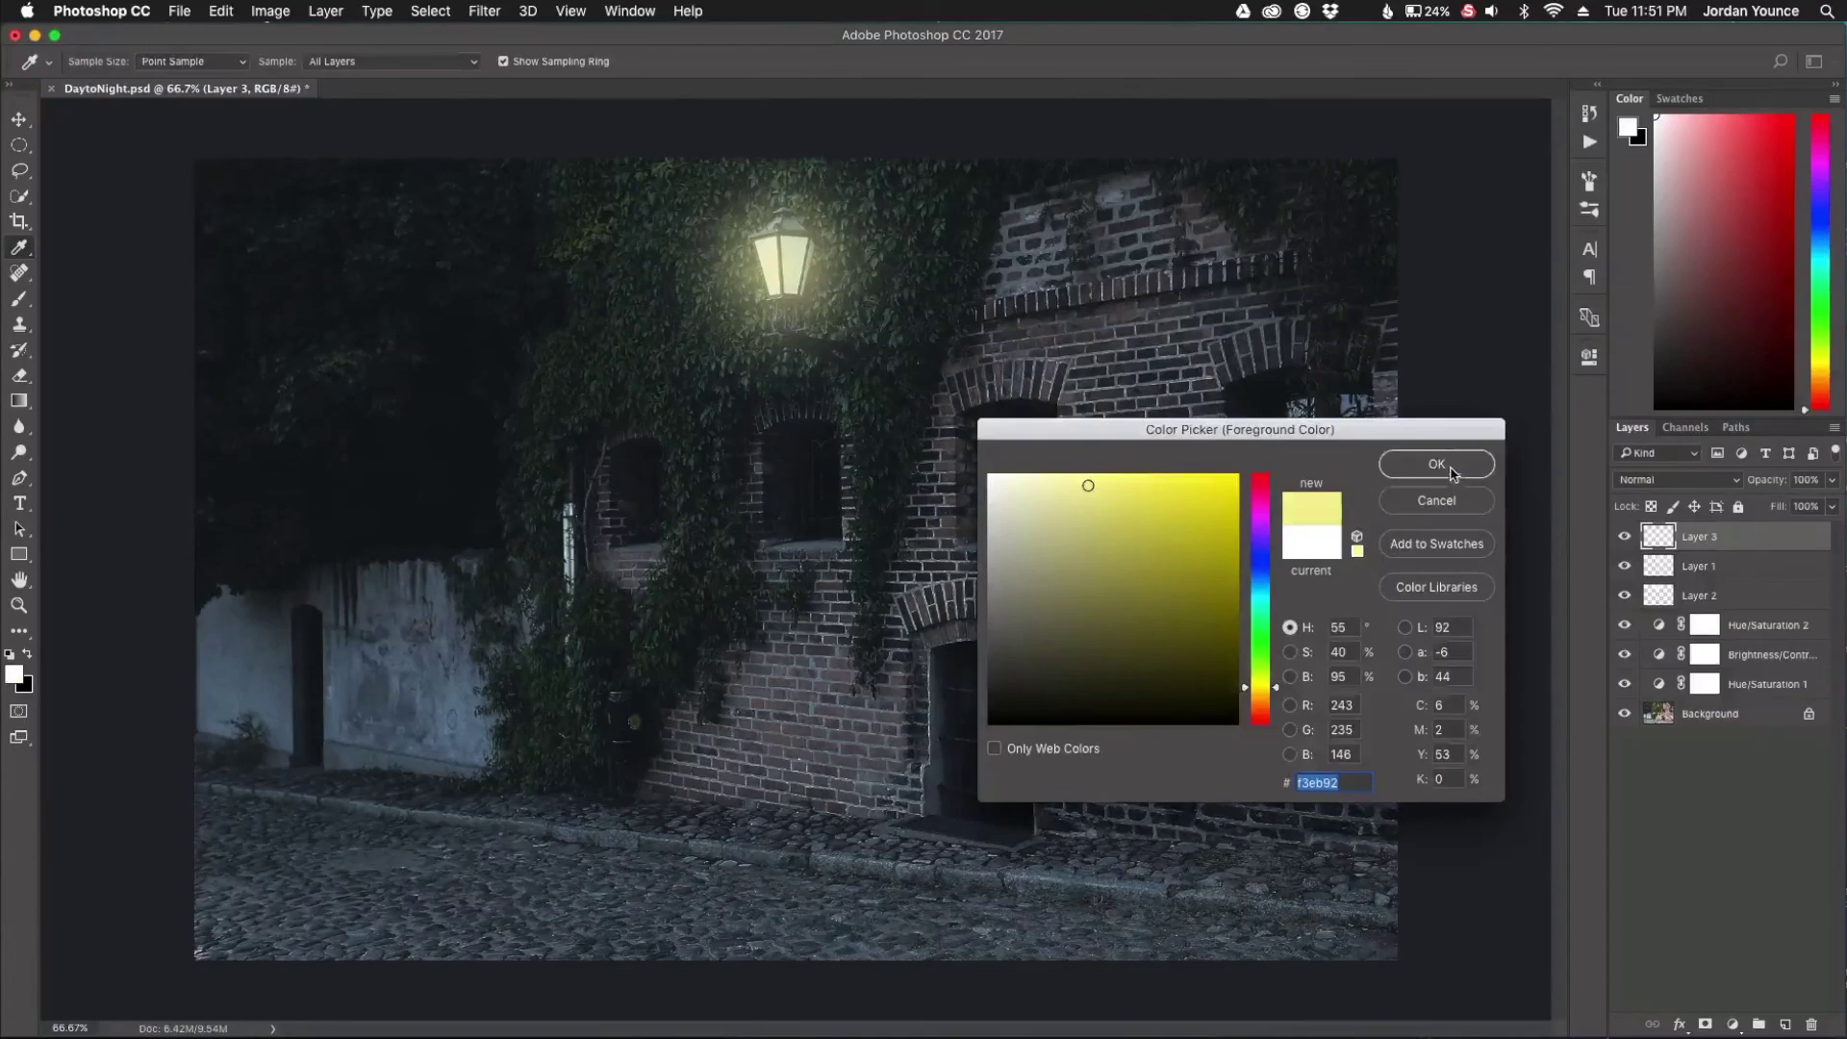
left_click(1436, 465)
Step: Set the brush to 175 px with 36% opacity and 36% flow
key("b")
key("bracketleft")
key("bracketleft")
key("bracketleft")
key("bracketleft")
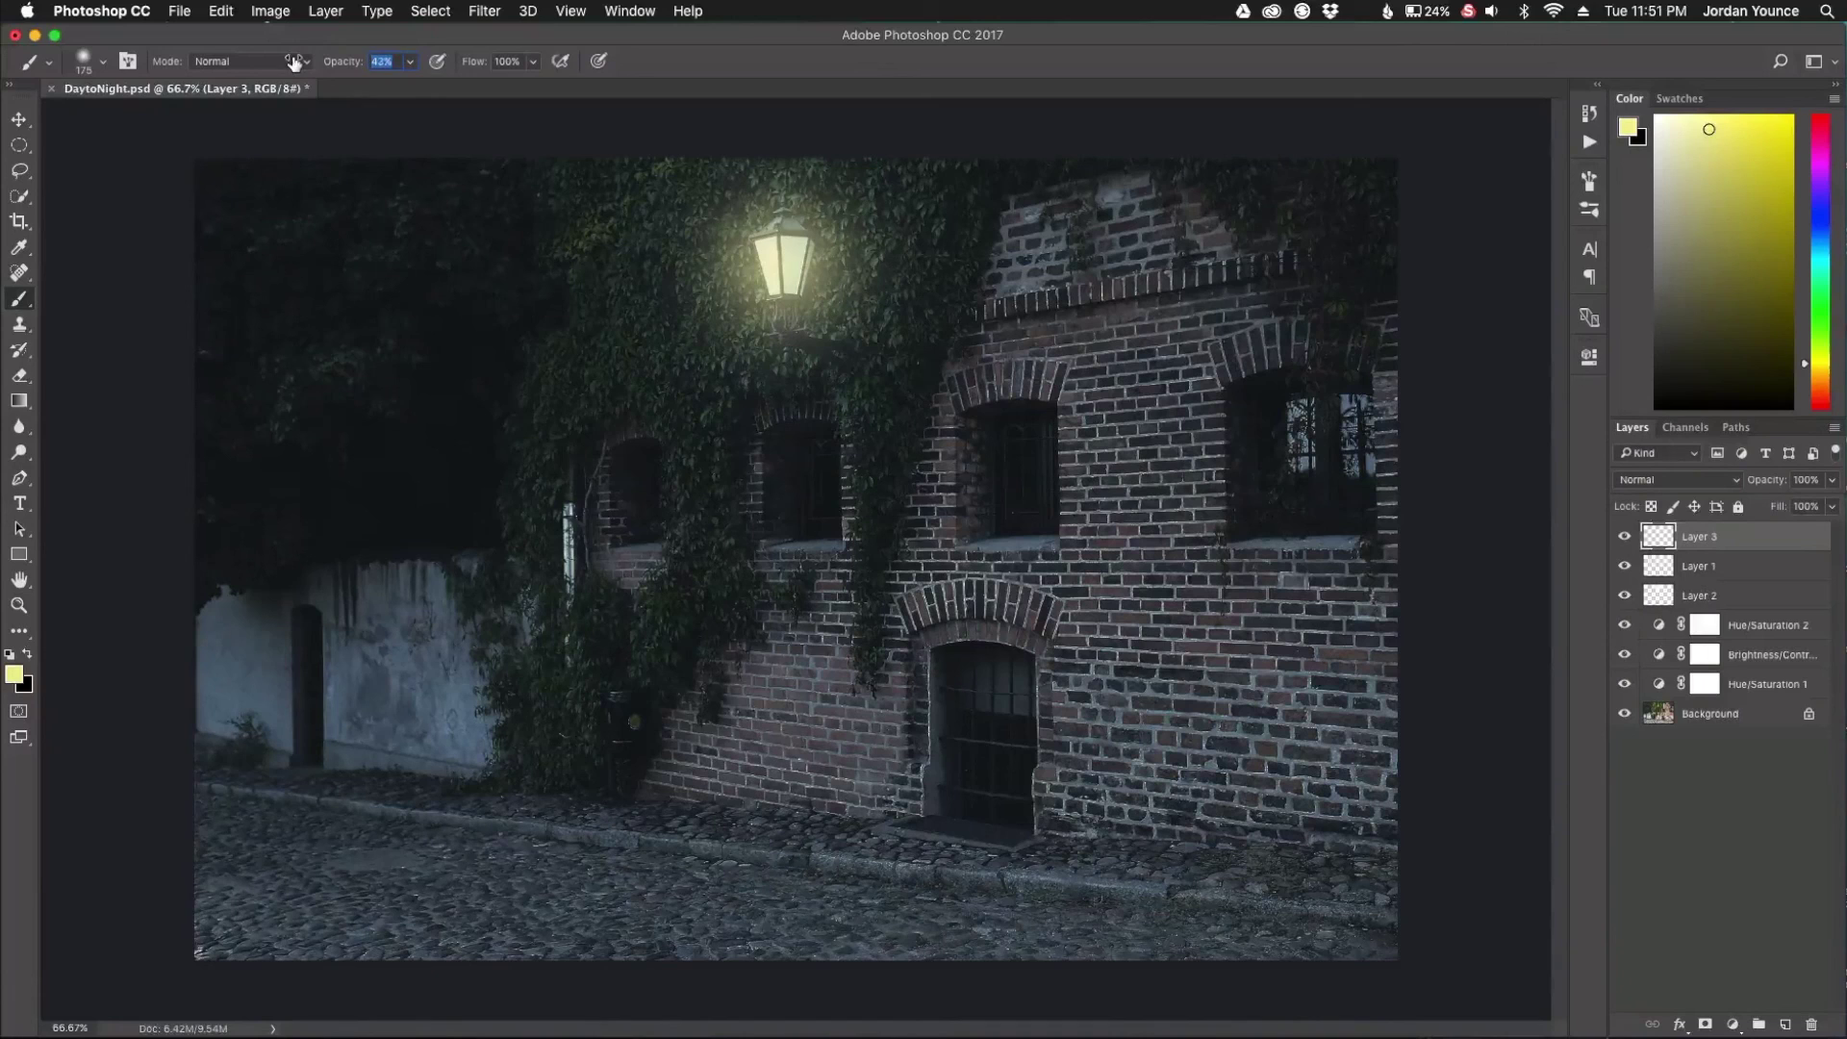
left_click(344, 69)
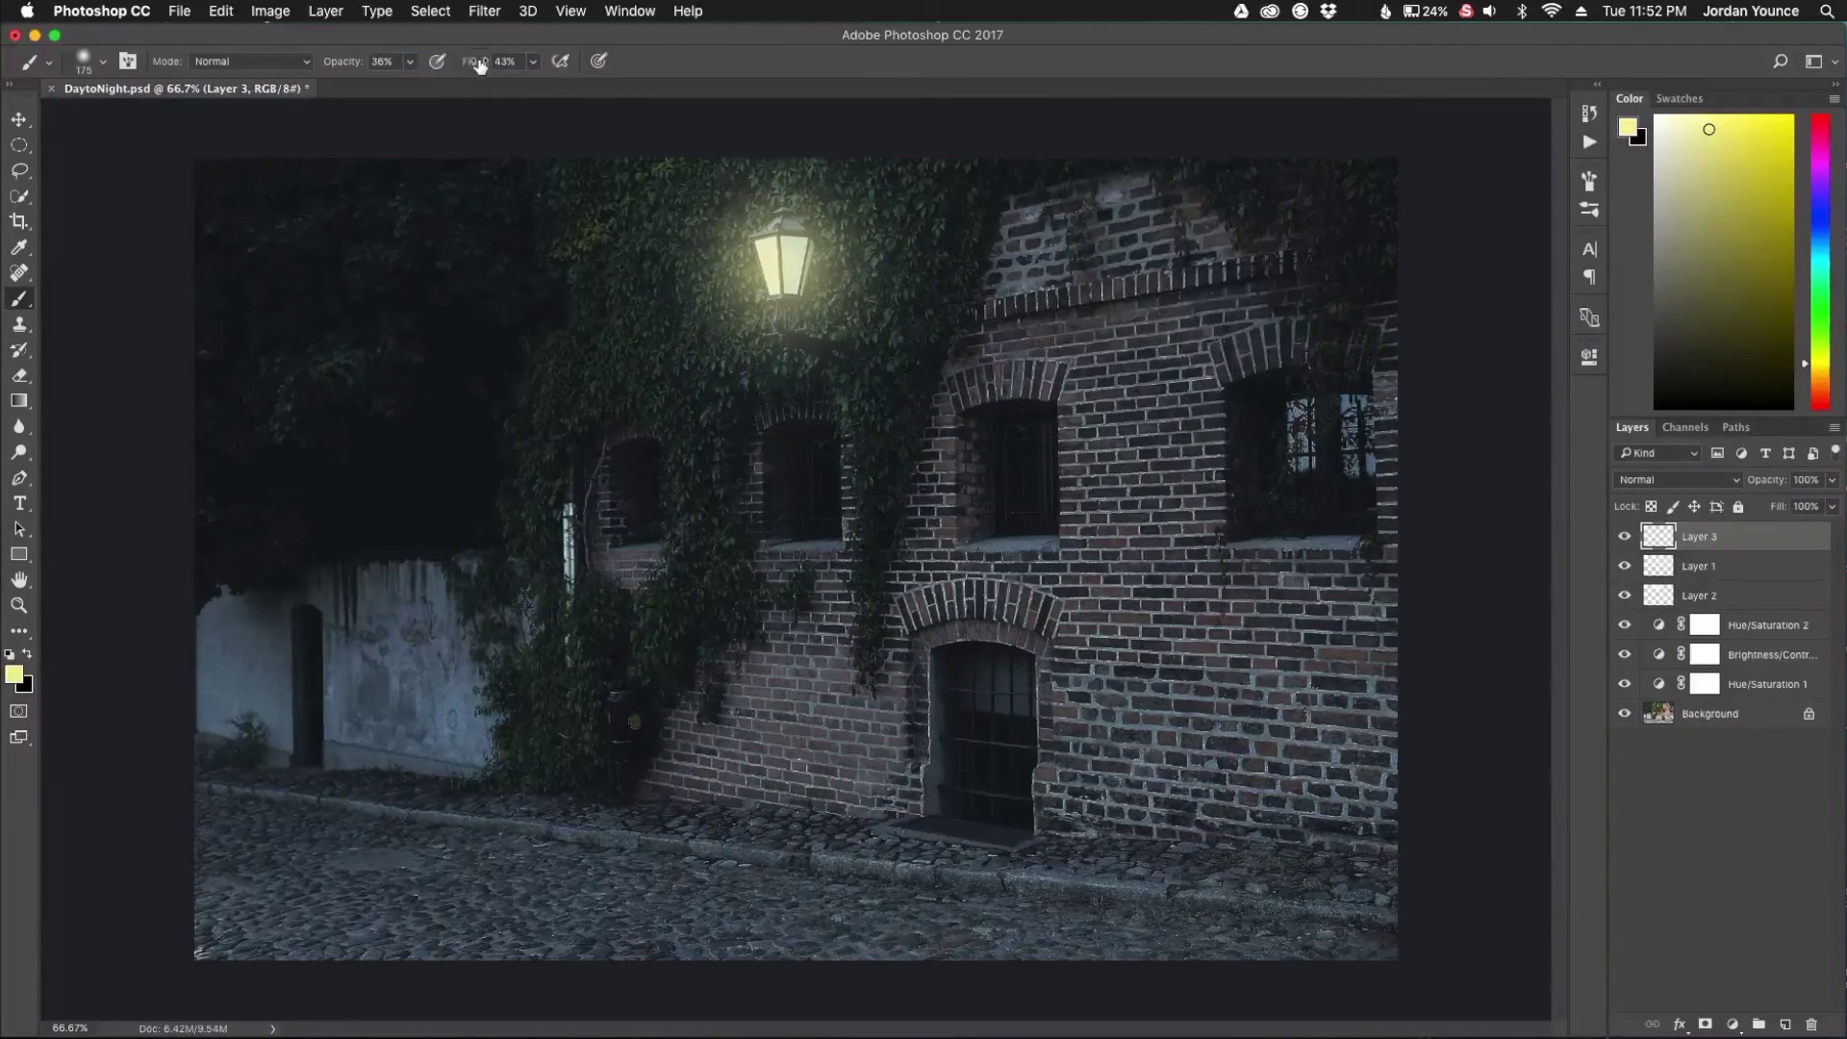
left_click_drag(472, 66, 468, 65)
Step: Paint yellow light from below the lamp down the ivy and wall onto the street, and set the layer to Overlay
mouse_move(856, 370)
left_mouse_down()
mouse_move(872, 468)
mouse_move(856, 630)
left_mouse_up()
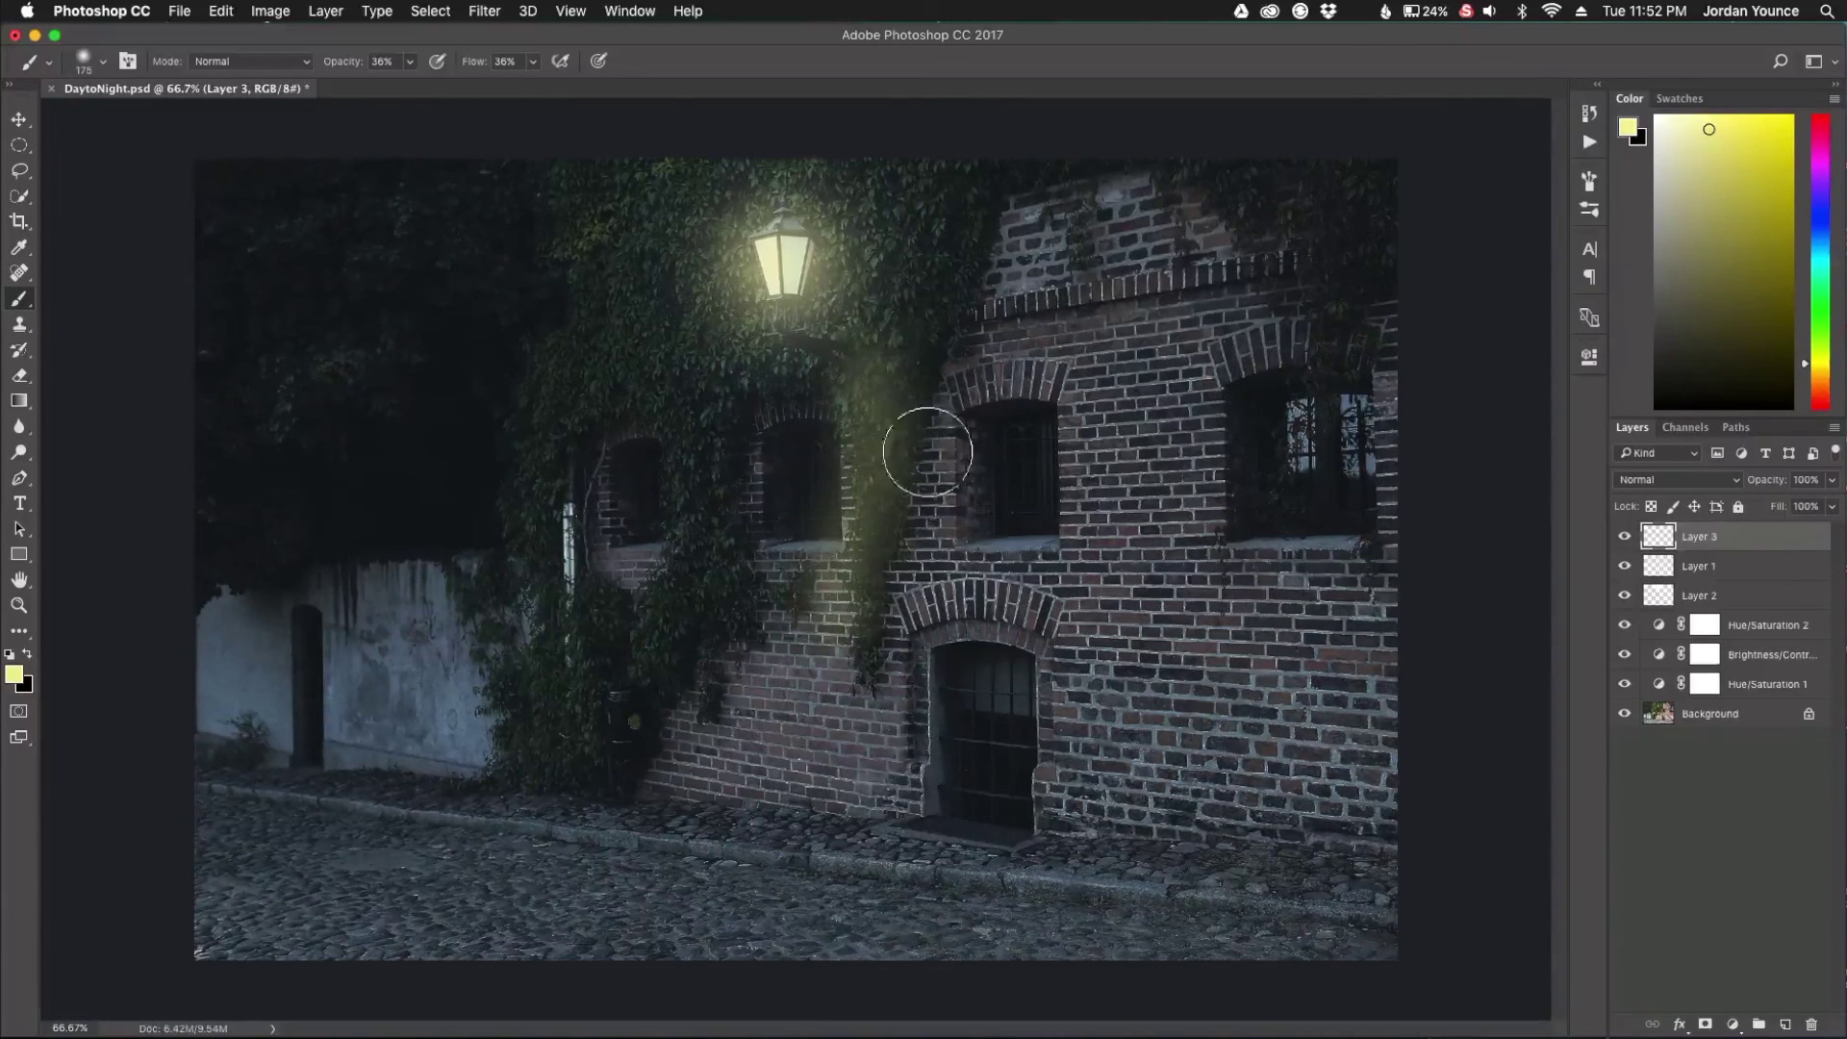
mouse_move(899, 545)
left_mouse_down()
mouse_move(879, 513)
mouse_move(832, 719)
mouse_move(854, 613)
mouse_move(849, 801)
mouse_move(905, 711)
mouse_move(875, 932)
mouse_move(855, 854)
mouse_move(816, 858)
mouse_move(867, 771)
mouse_move(717, 919)
mouse_move(825, 772)
mouse_move(507, 944)
mouse_move(761, 833)
mouse_move(557, 941)
mouse_move(766, 869)
mouse_move(759, 970)
mouse_move(850, 814)
mouse_move(854, 954)
left_mouse_up()
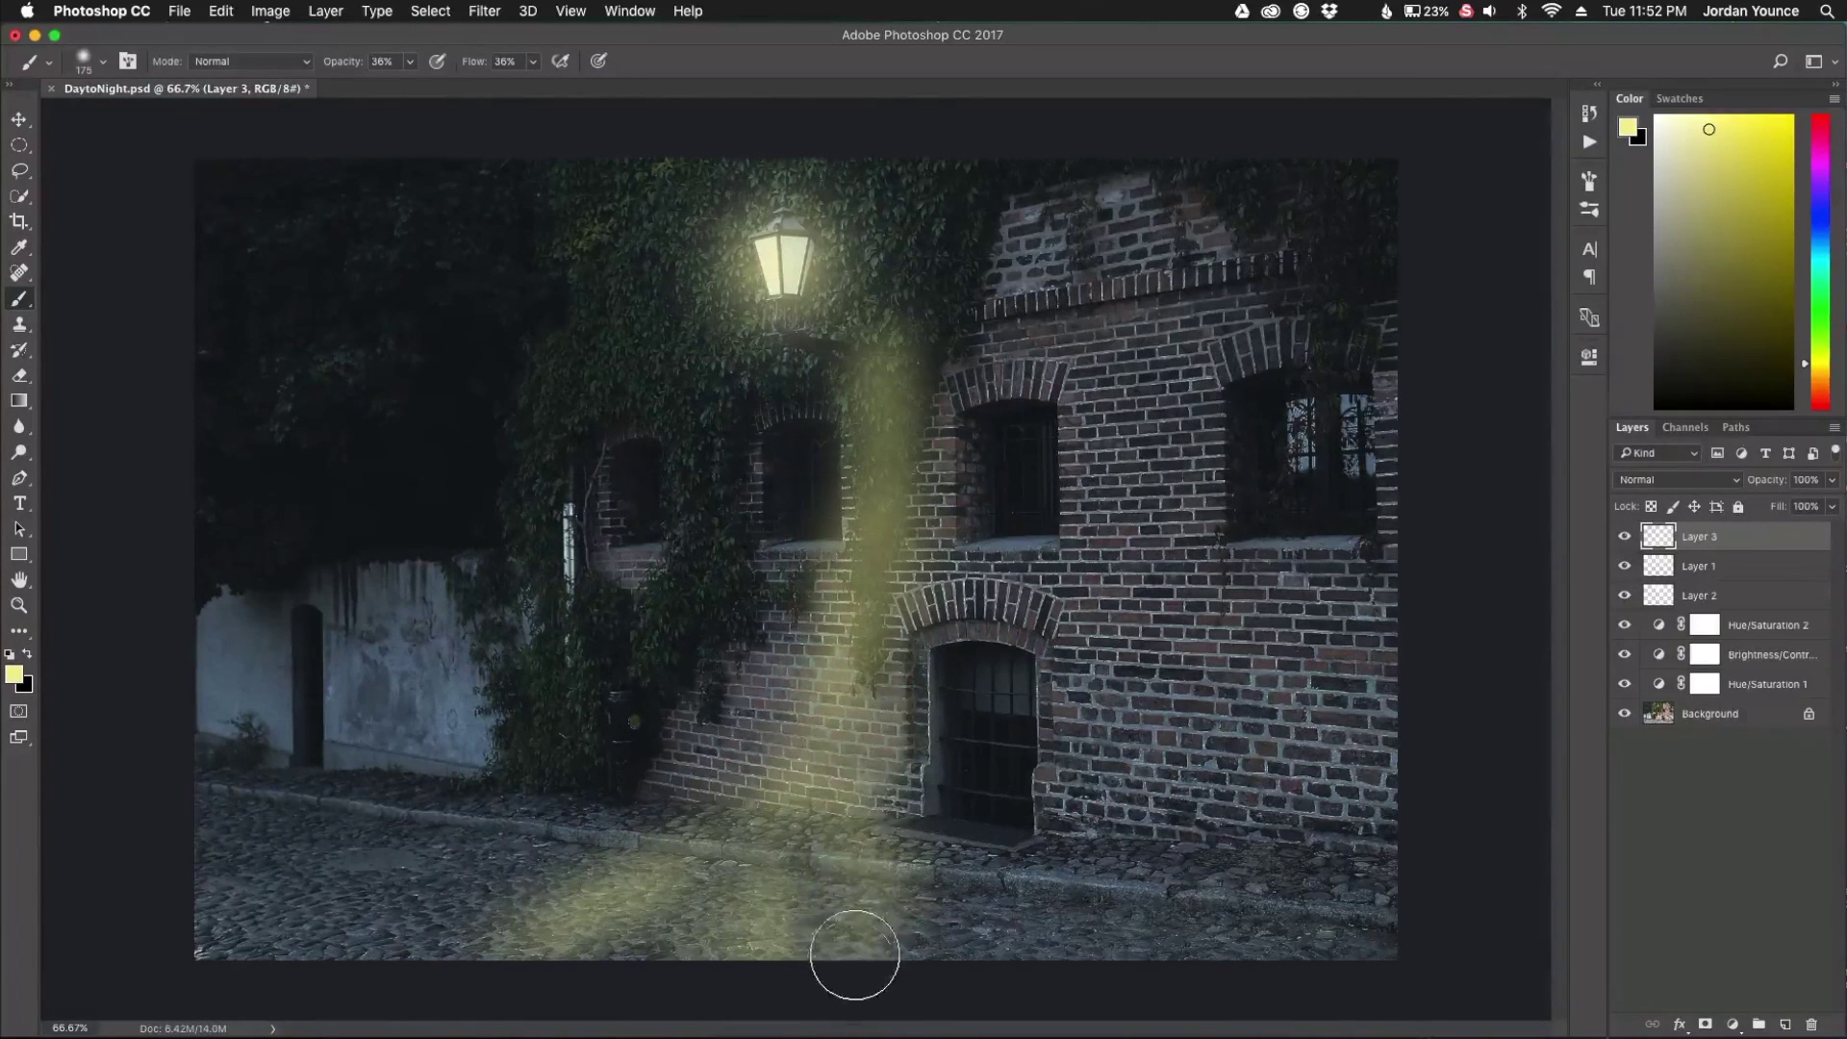
mouse_move(868, 418)
left_mouse_down()
mouse_move(865, 322)
mouse_move(833, 330)
mouse_move(816, 728)
mouse_move(961, 413)
mouse_move(914, 506)
mouse_move(999, 484)
left_mouse_up()
mouse_move(799, 858)
left_mouse_down()
mouse_move(673, 924)
mouse_move(833, 930)
left_mouse_up()
left_click(1674, 483)
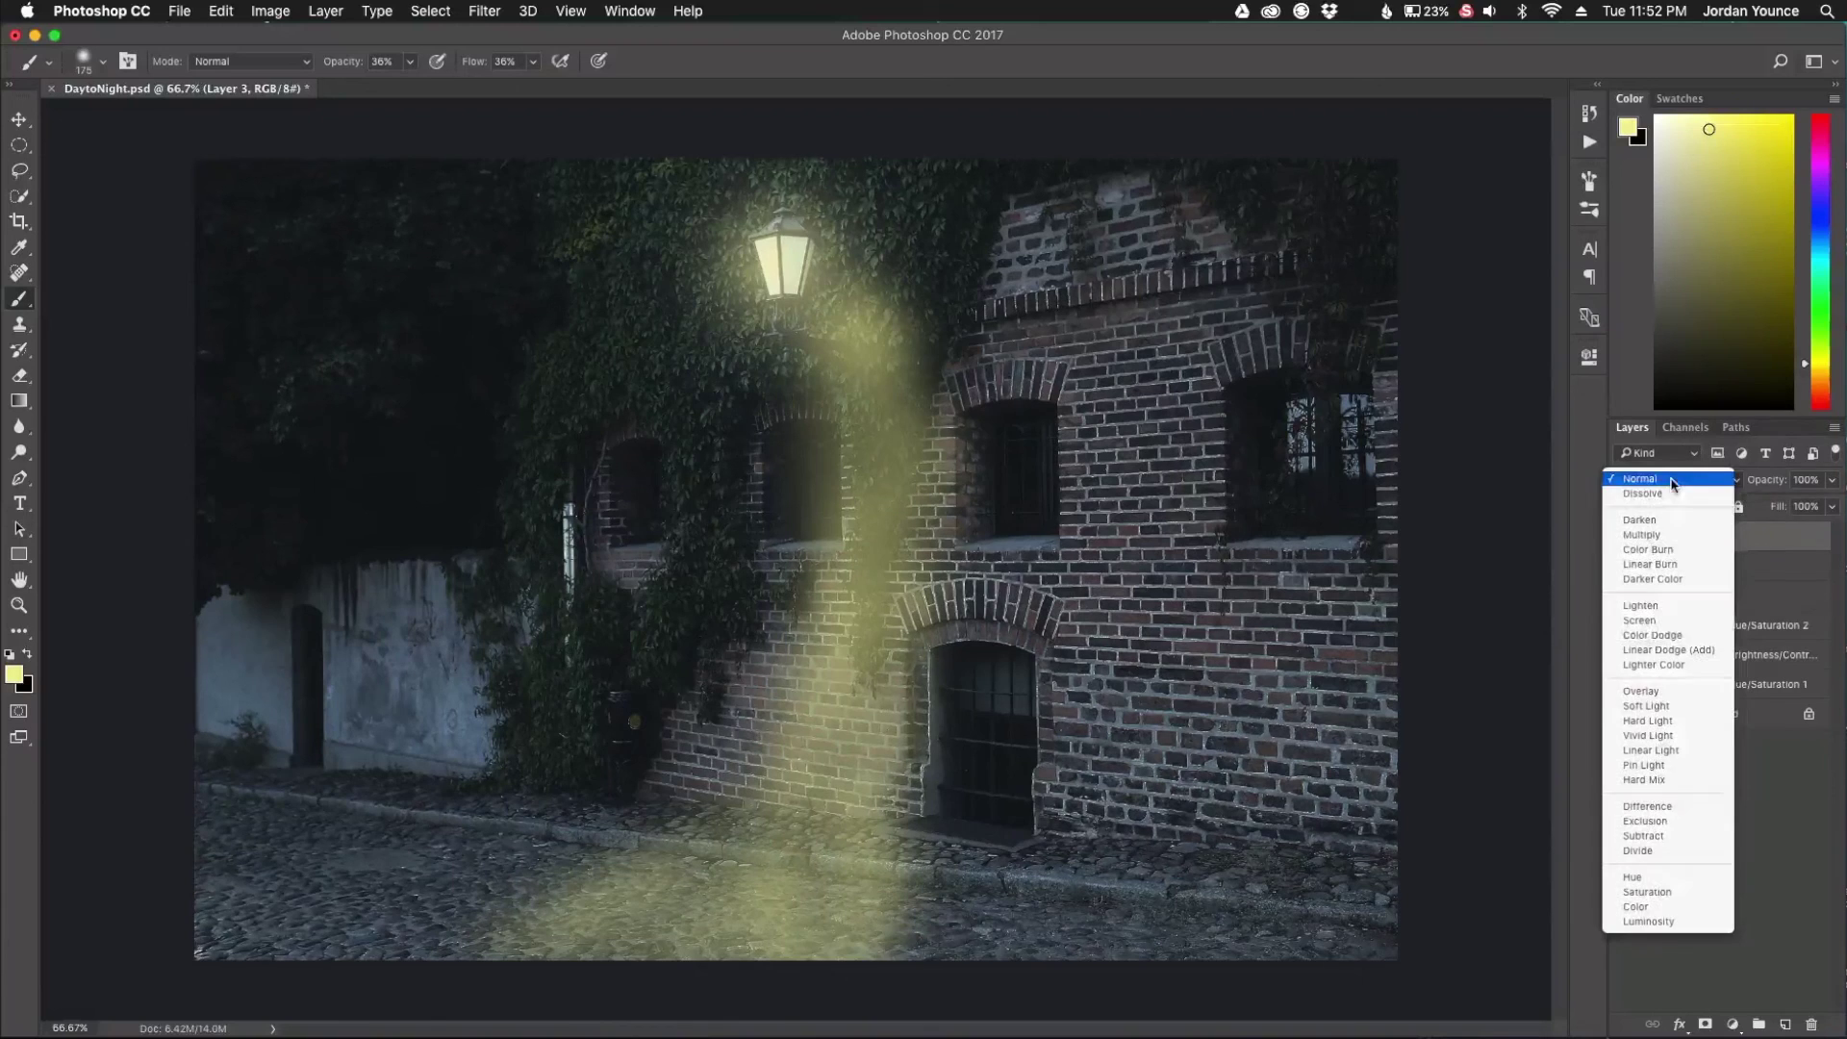
left_click(1642, 694)
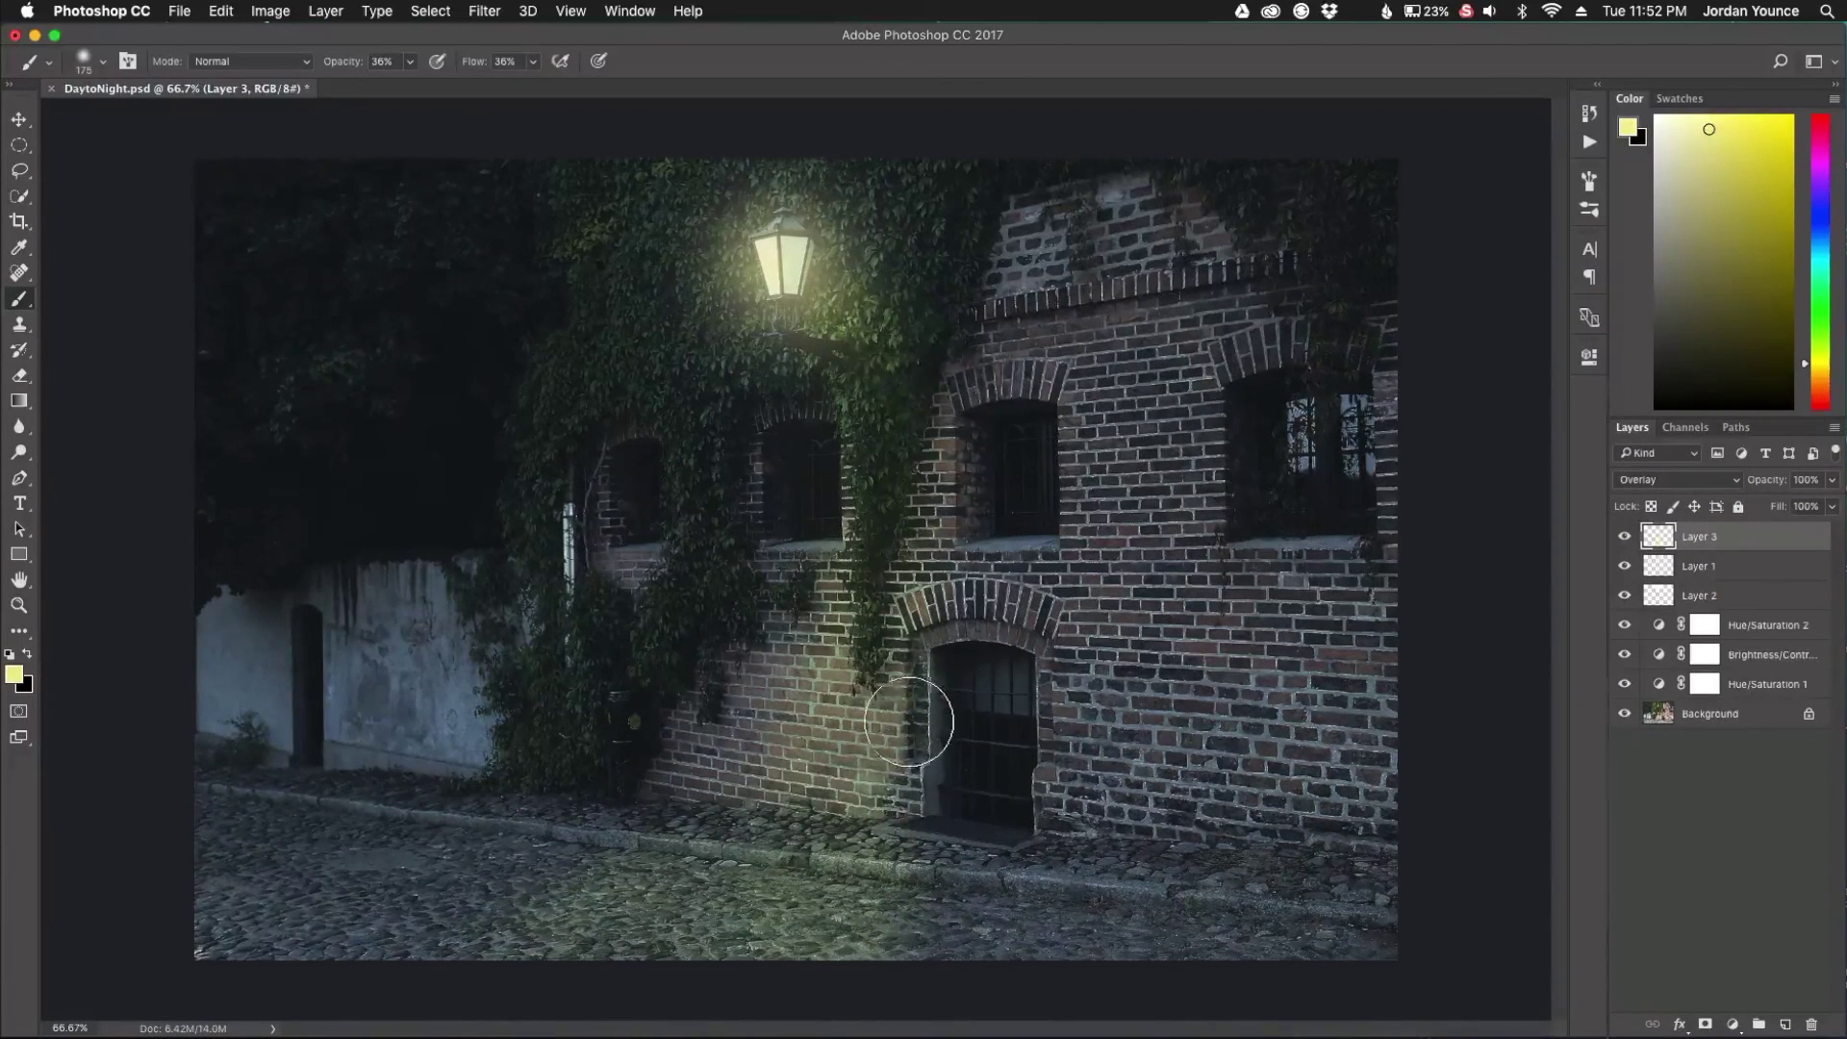
Step: Extend the painted light beside the doorway, along the cobblestones and over the ivy just below the lamp
mouse_move(940, 722)
left_mouse_down()
mouse_move(878, 866)
mouse_move(746, 981)
mouse_move(563, 931)
left_mouse_up()
left_click_drag(452, 923, 363, 915)
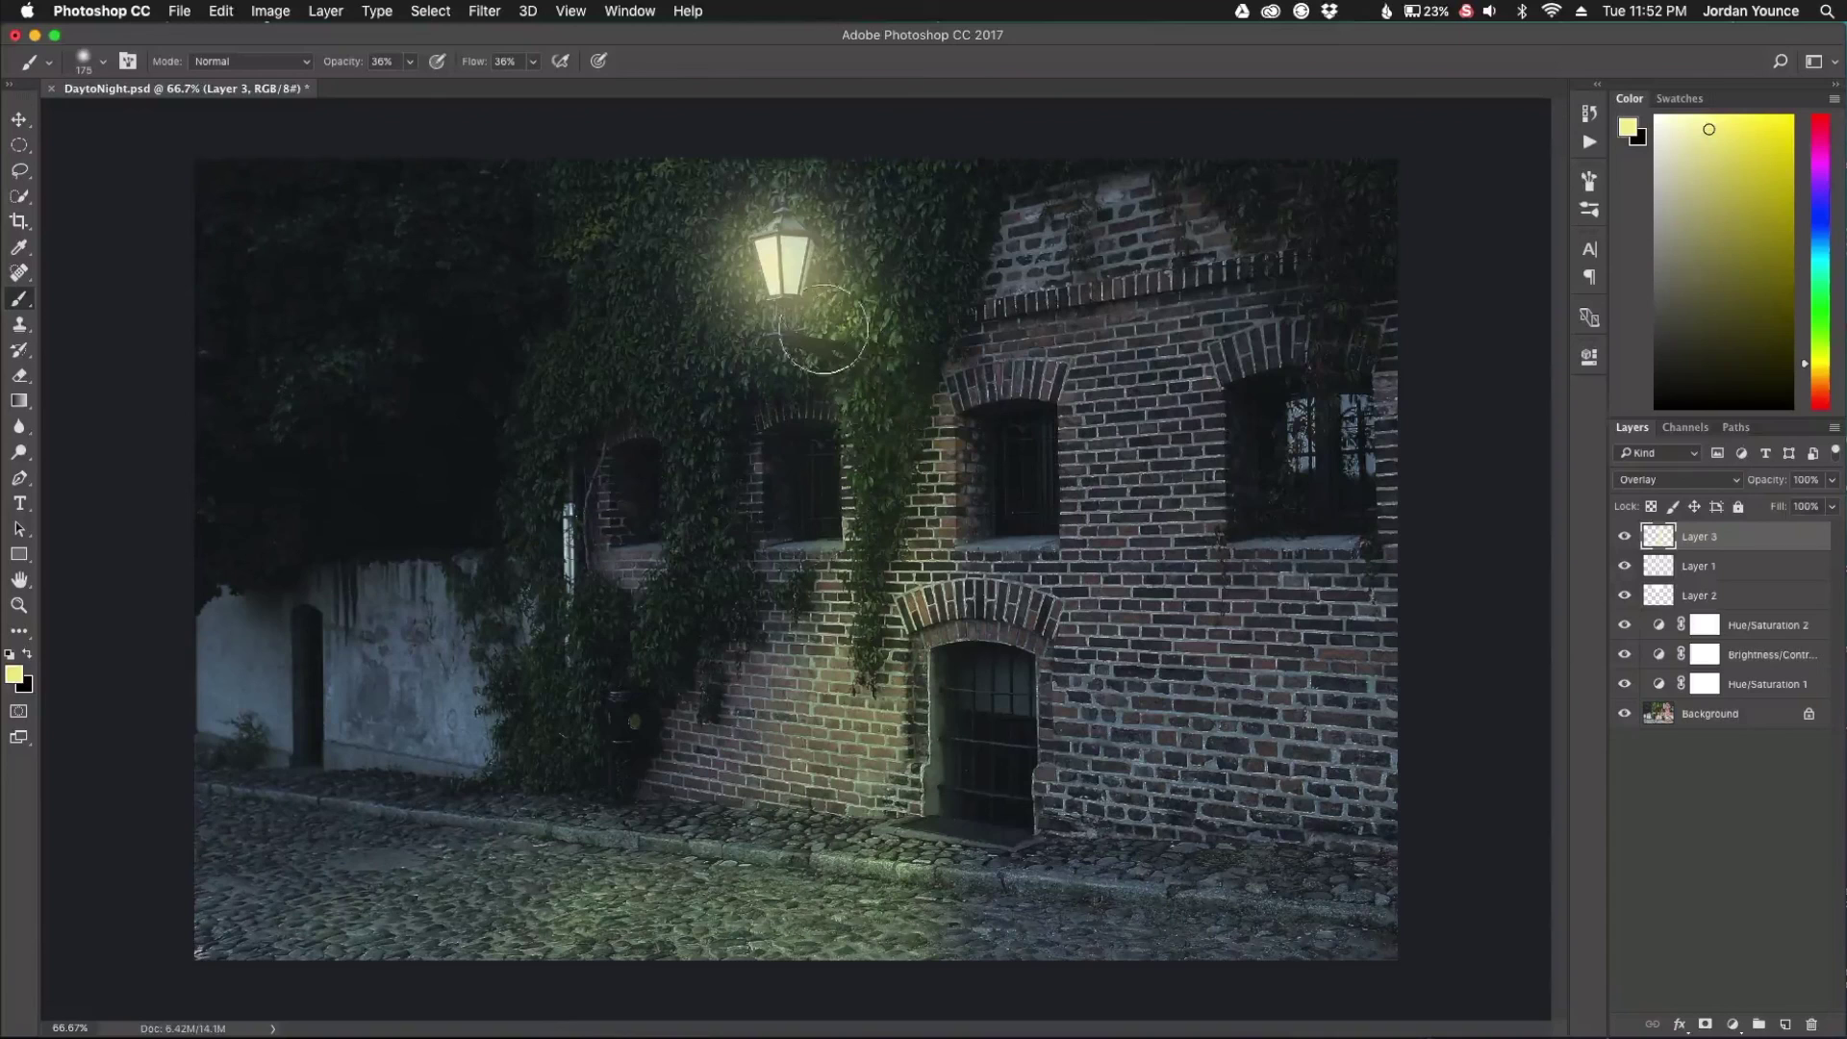
mouse_move(854, 335)
left_mouse_down()
mouse_move(866, 309)
mouse_move(837, 301)
left_mouse_up()
mouse_move(876, 414)
left_mouse_down()
mouse_move(910, 319)
mouse_move(840, 370)
mouse_move(843, 316)
mouse_move(889, 590)
mouse_move(869, 355)
left_mouse_up()
mouse_move(887, 642)
left_mouse_down()
mouse_move(866, 637)
mouse_move(895, 958)
left_mouse_up()
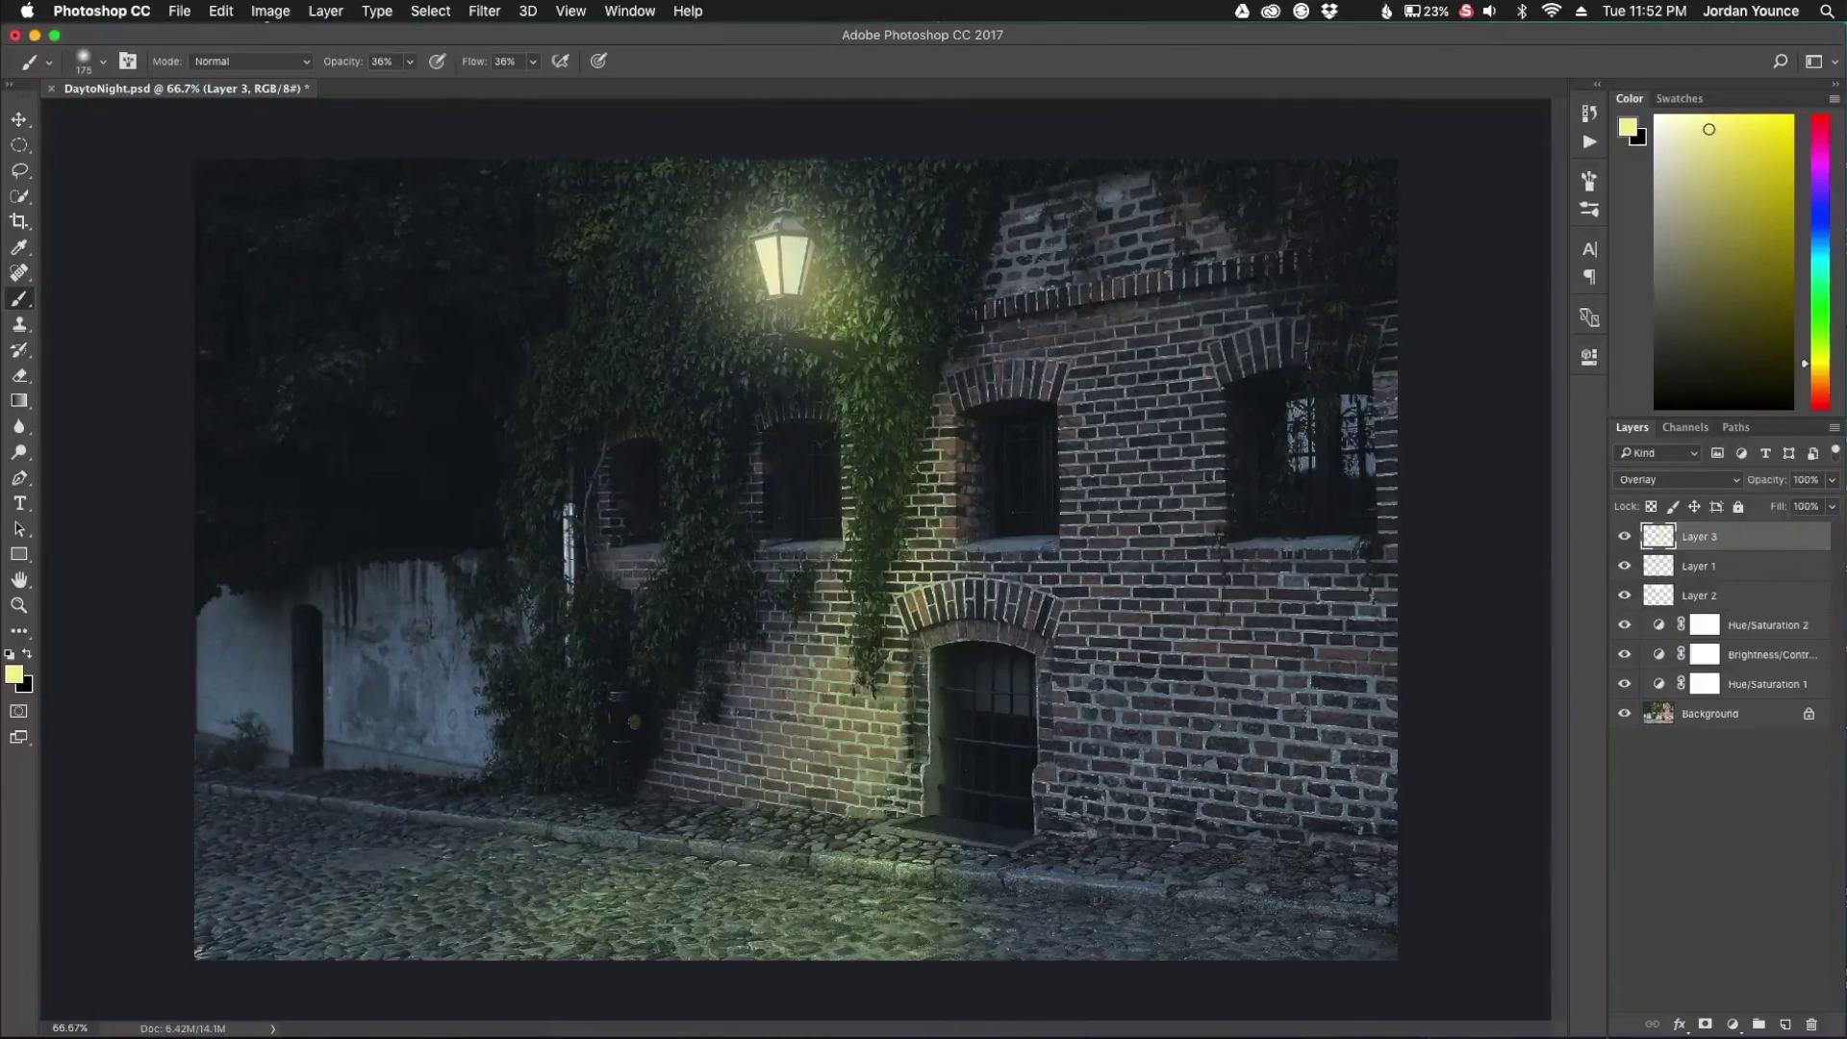
Step: Enlarge the brush to 400 px and spread the yellow light broadly across the cobblestones and brick wall
key("bracketright")
key("bracketright")
key("bracketright")
key("bracketright")
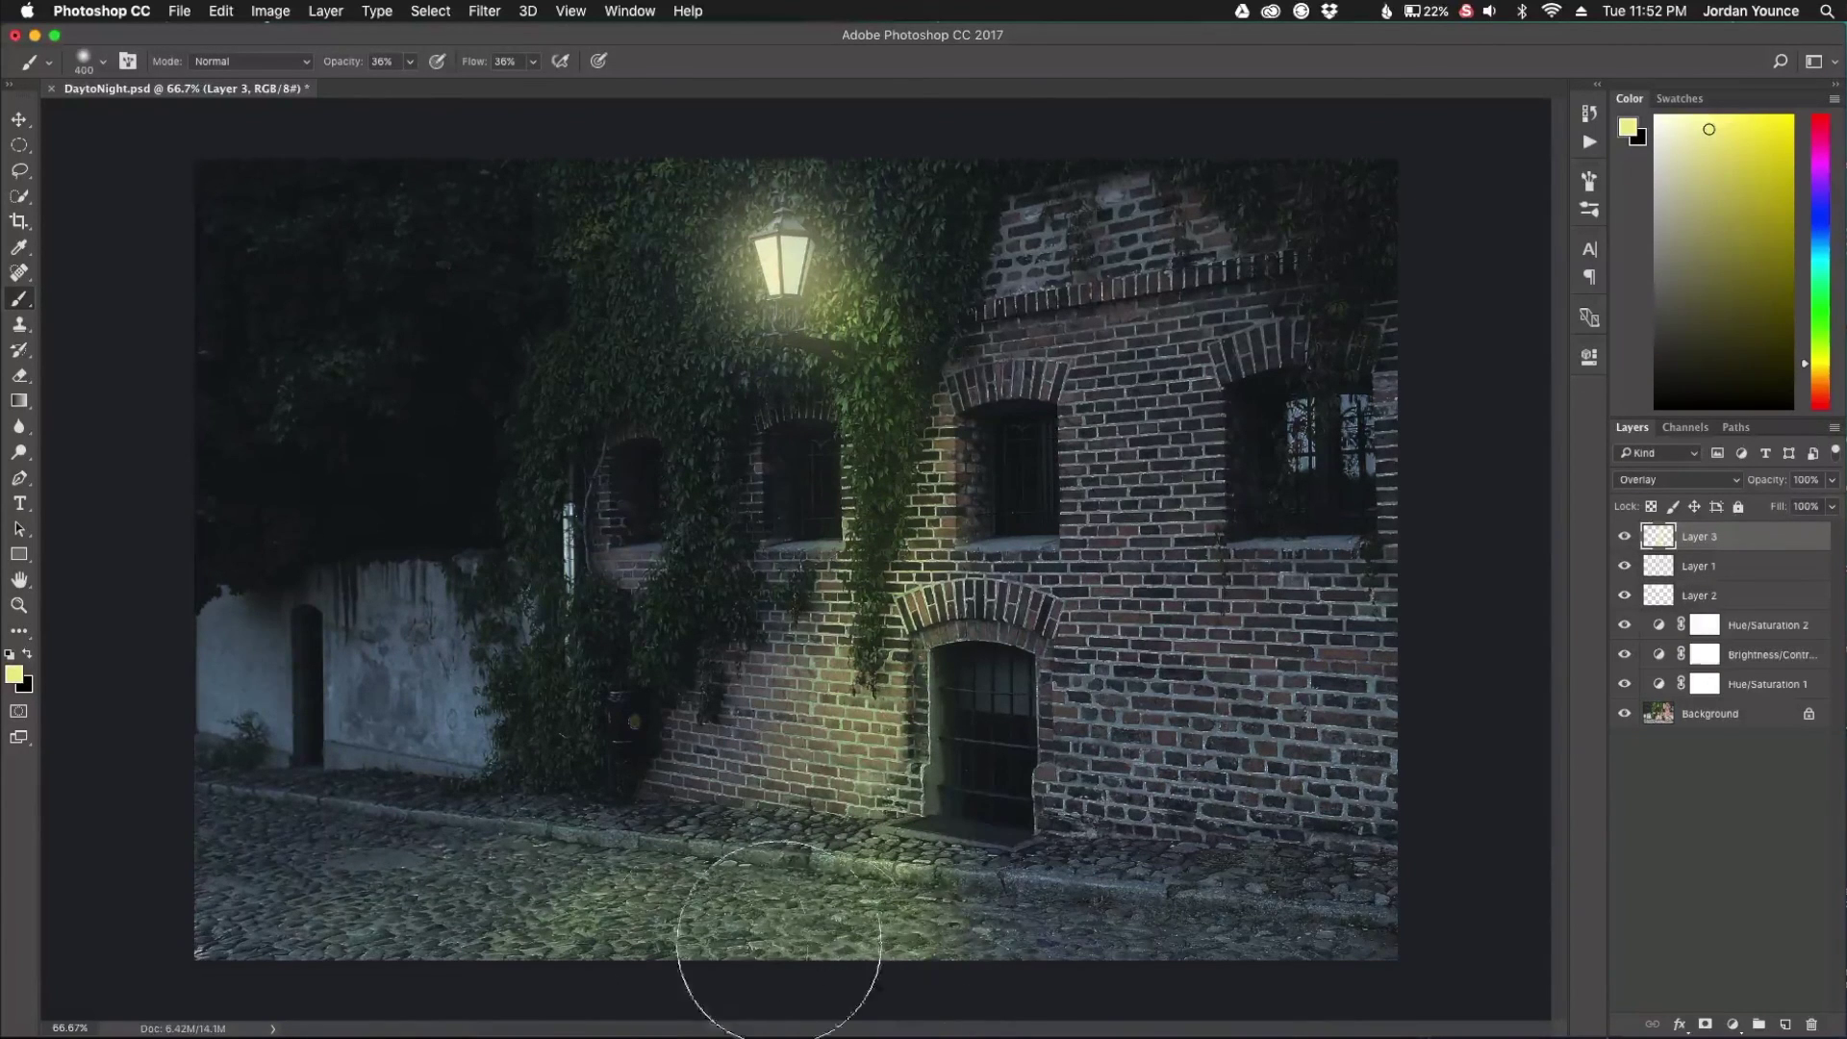
mouse_move(433, 943)
left_mouse_down()
mouse_move(318, 965)
mouse_move(959, 988)
mouse_move(1152, 959)
mouse_move(1022, 954)
mouse_move(1049, 1009)
mouse_move(924, 928)
mouse_move(938, 852)
mouse_move(769, 868)
mouse_move(846, 689)
mouse_move(980, 859)
mouse_move(917, 614)
mouse_move(911, 641)
mouse_move(831, 465)
mouse_move(878, 345)
mouse_move(869, 319)
mouse_move(830, 317)
mouse_move(986, 242)
mouse_move(941, 258)
mouse_move(943, 301)
mouse_move(933, 289)
mouse_move(863, 402)
mouse_move(889, 463)
mouse_move(865, 528)
mouse_move(862, 296)
mouse_move(889, 452)
mouse_move(864, 533)
mouse_move(815, 567)
mouse_move(889, 502)
mouse_move(818, 545)
mouse_move(783, 685)
mouse_move(807, 695)
mouse_move(962, 641)
mouse_move(941, 734)
mouse_move(959, 770)
mouse_move(904, 620)
mouse_move(903, 442)
mouse_move(928, 345)
mouse_move(814, 259)
mouse_move(857, 217)
mouse_move(869, 243)
mouse_move(954, 275)
mouse_move(817, 495)
mouse_move(827, 369)
mouse_move(842, 761)
mouse_move(787, 884)
mouse_move(622, 962)
mouse_move(610, 927)
mouse_move(847, 971)
mouse_move(880, 750)
mouse_move(829, 528)
mouse_move(1369, 825)
mouse_move(1405, 874)
mouse_move(1237, 684)
mouse_move(1162, 446)
mouse_move(742, 639)
mouse_move(853, 544)
mouse_move(1251, 673)
left_mouse_up()
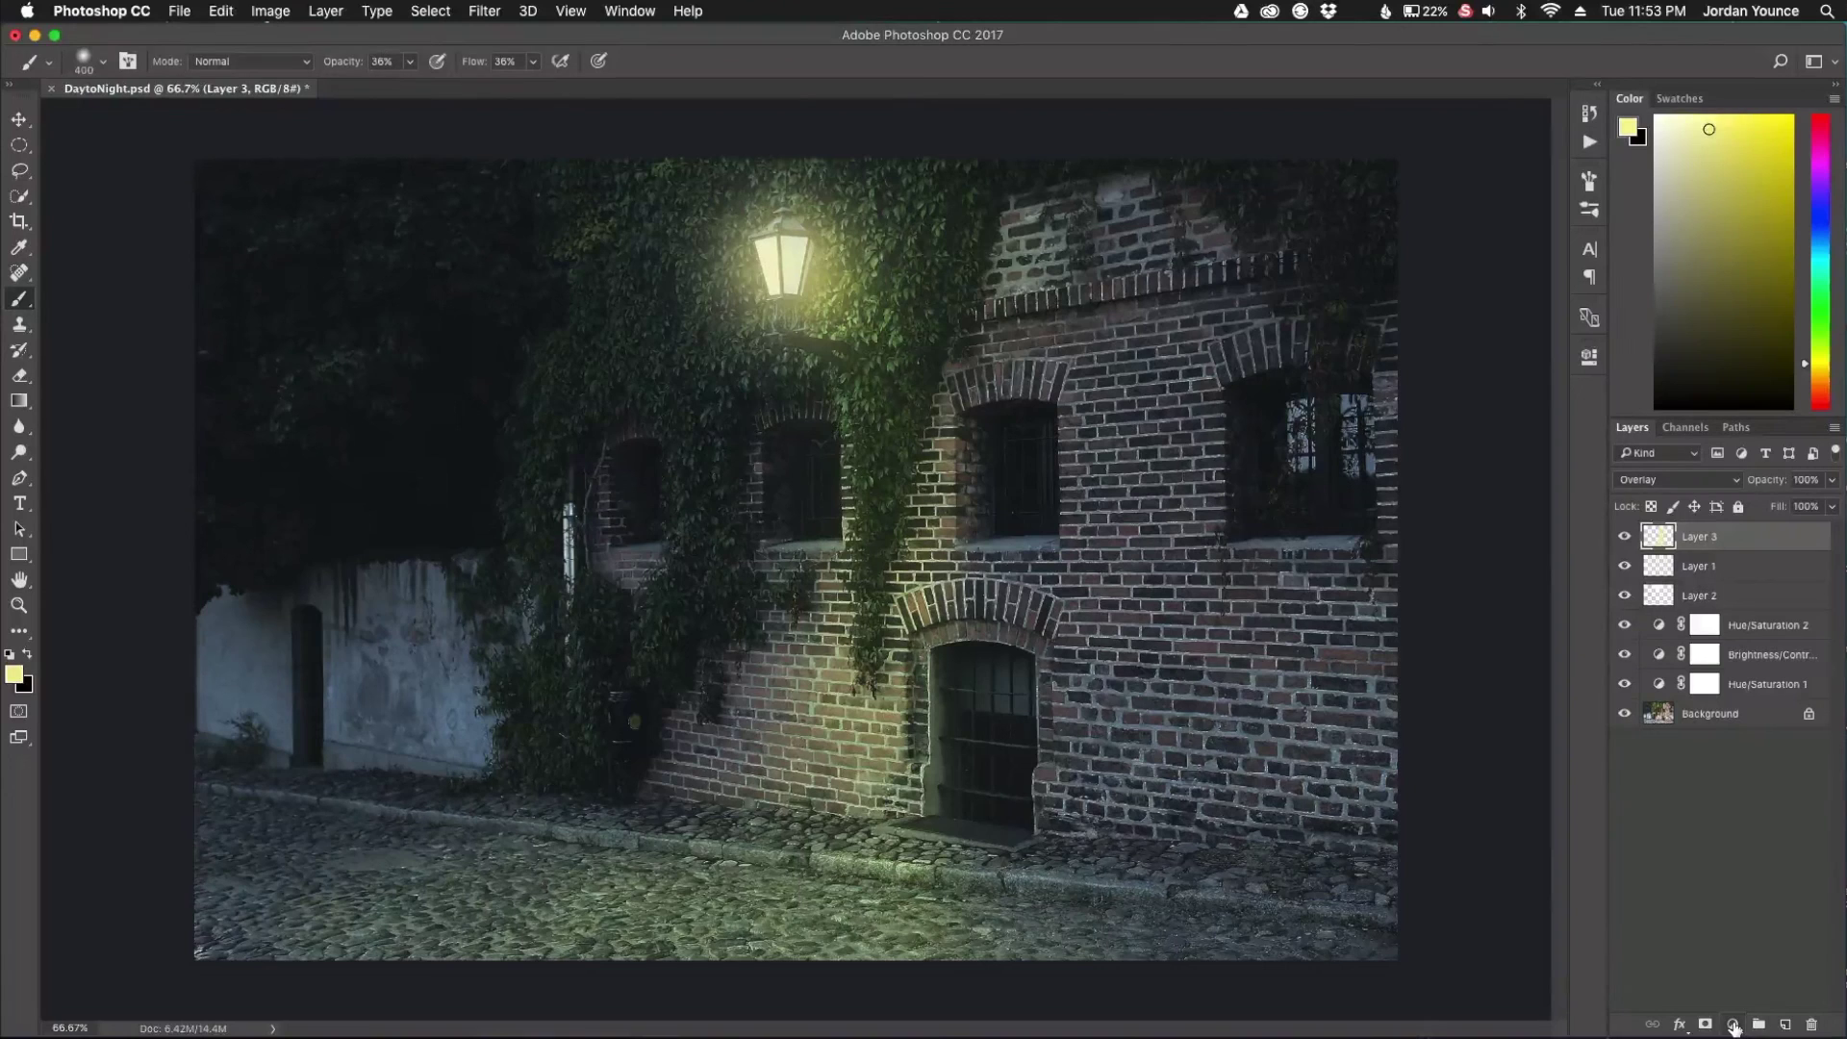
Step: Add a Curves adjustment layer on top with an S-curve that darkens the shadows and lifts the highlights
left_click(1733, 1025)
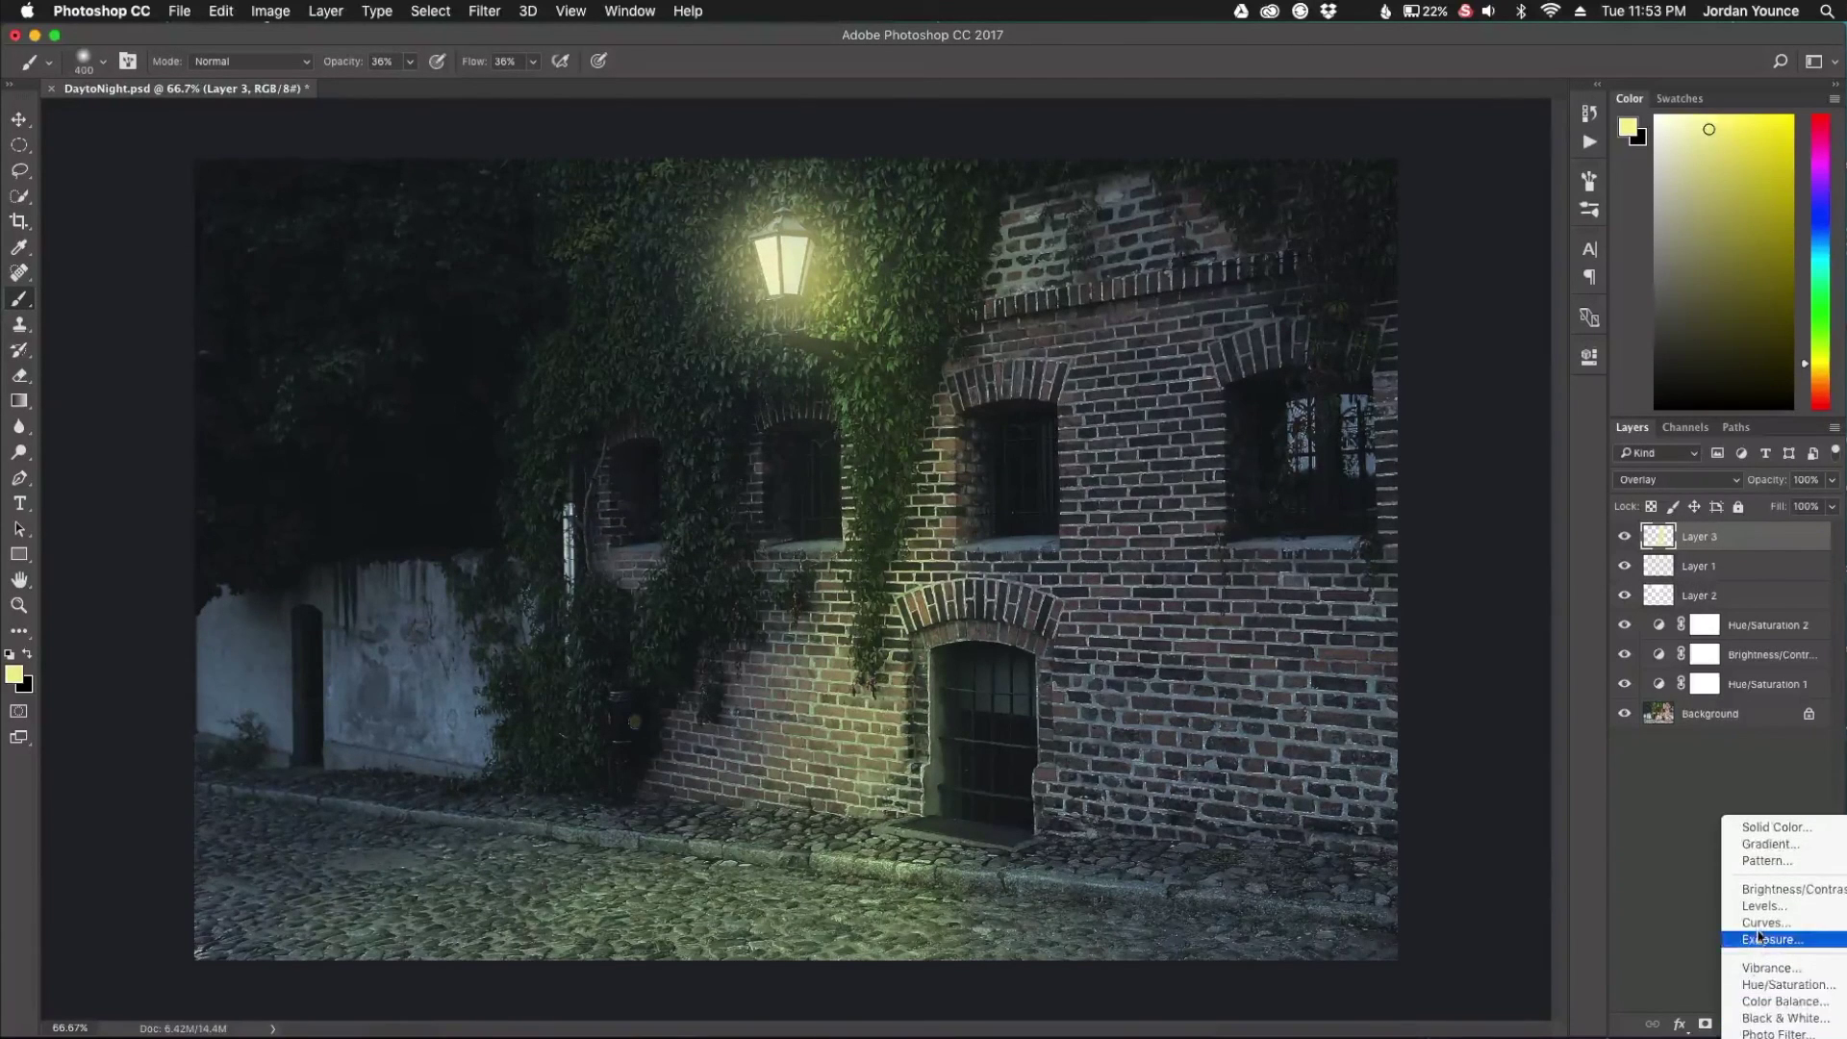
left_click(1760, 925)
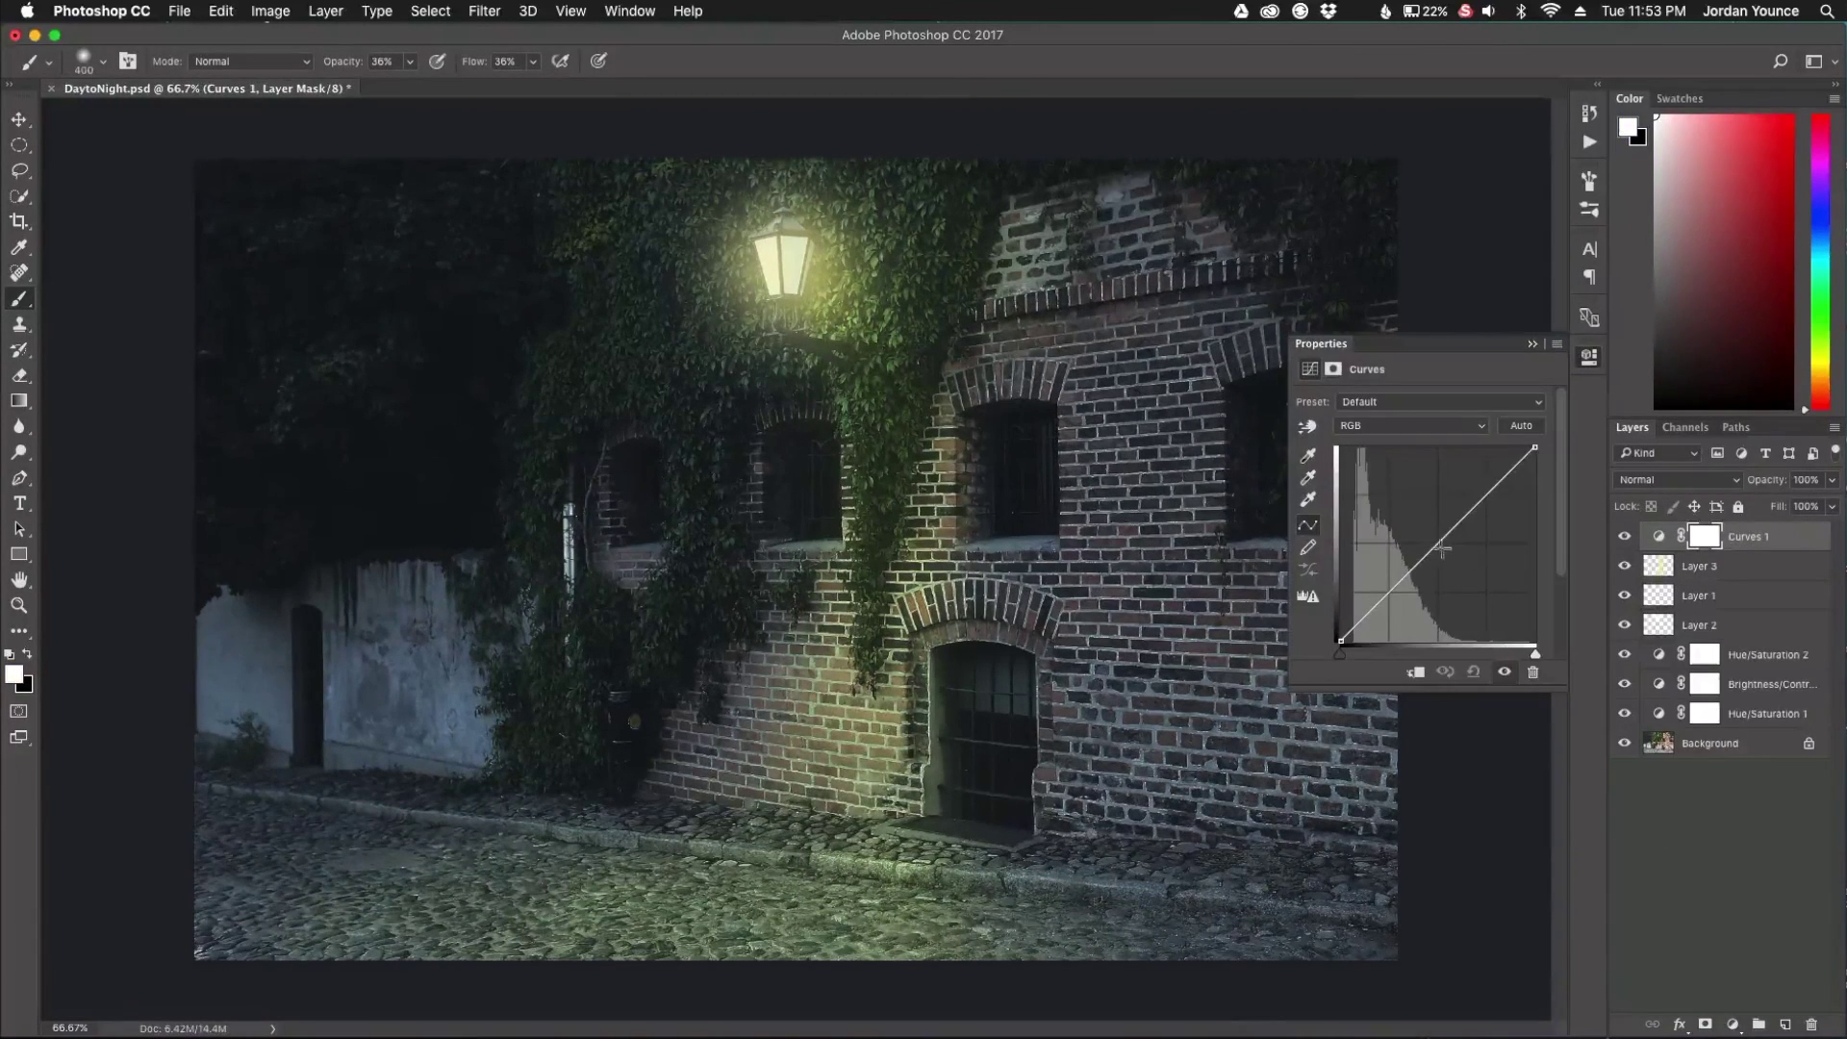
left_click_drag(1391, 593, 1395, 597)
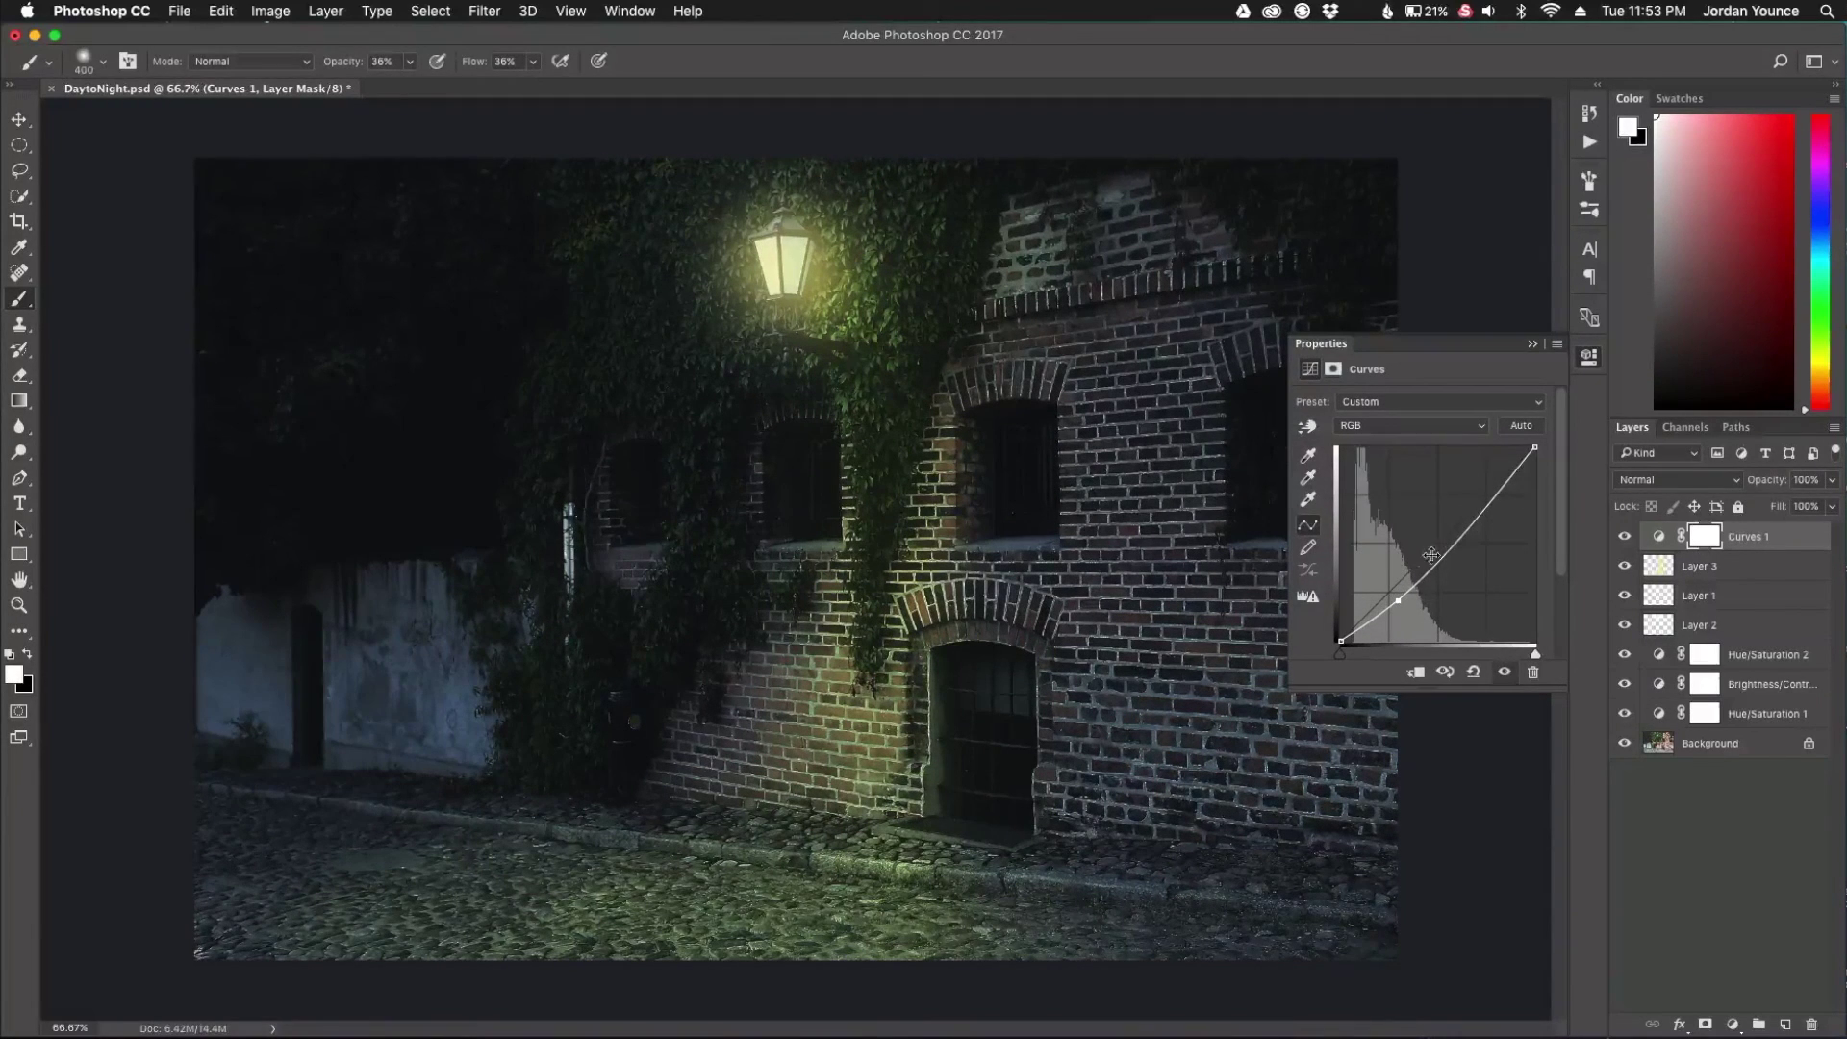
left_click_drag(1476, 517, 1472, 511)
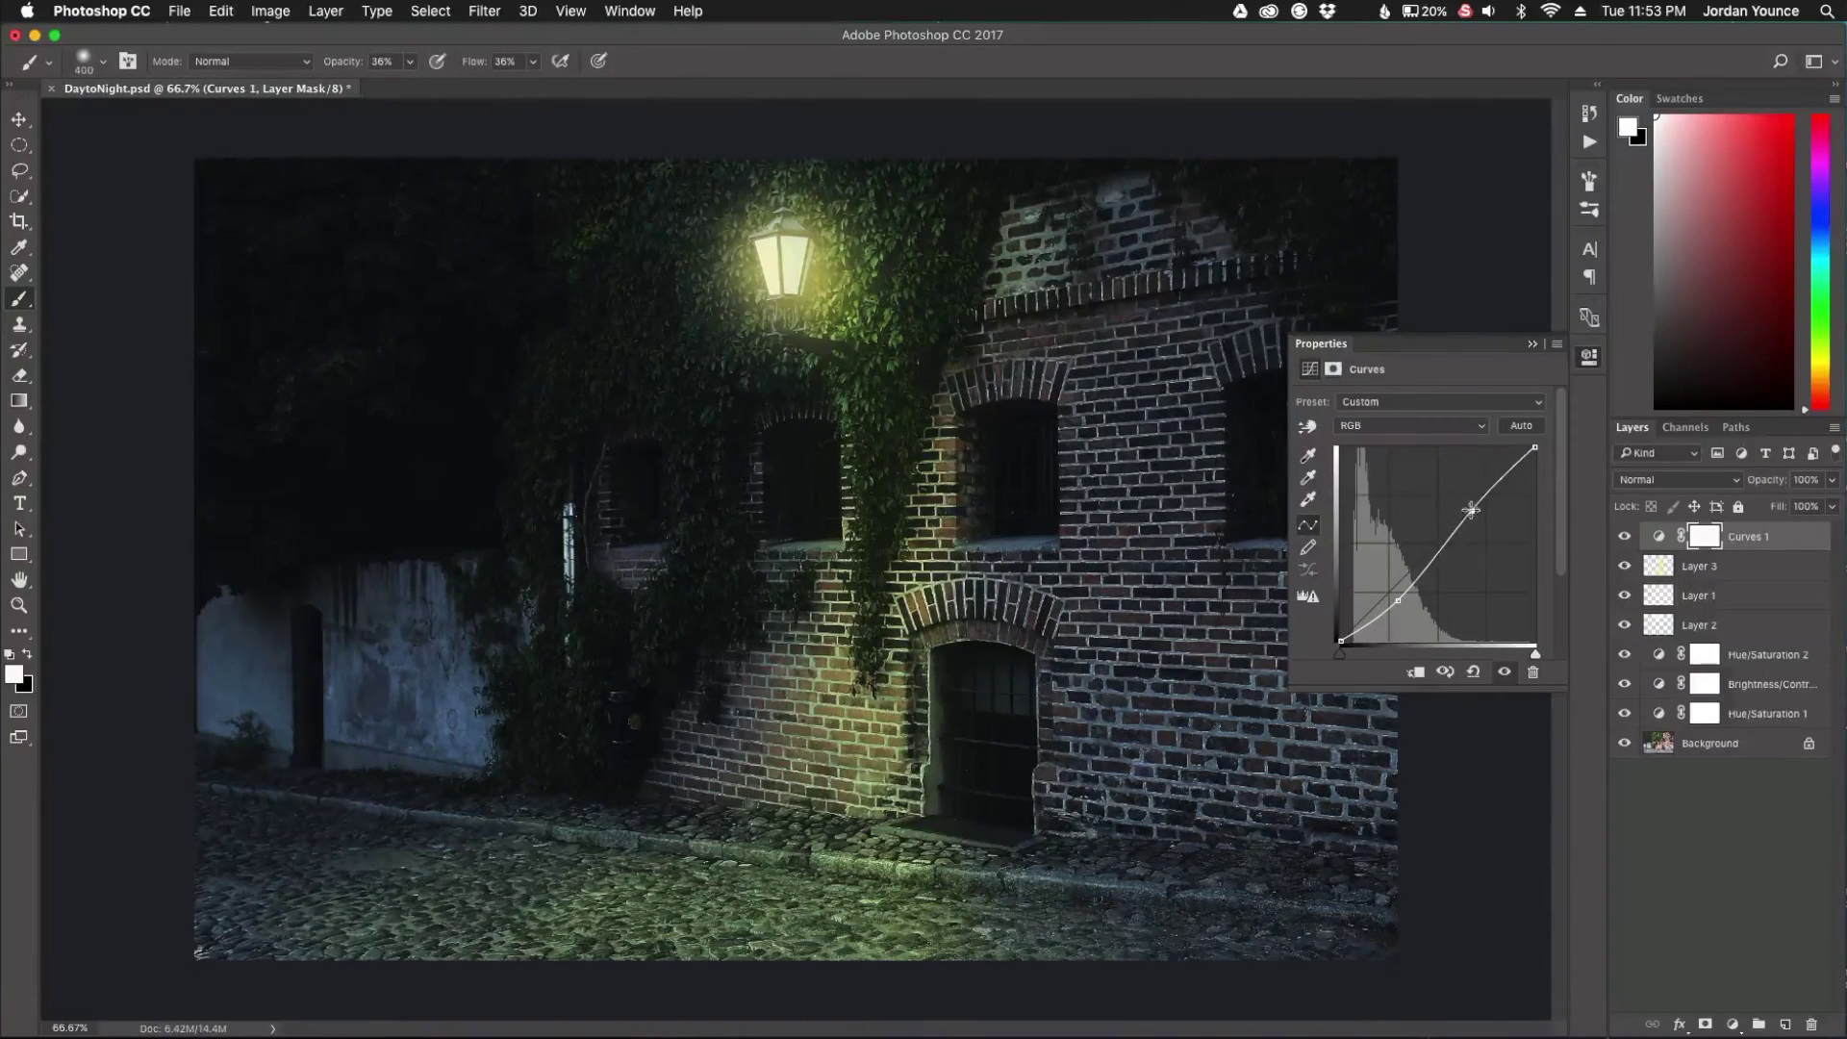
left_click_drag(1471, 510, 1467, 502)
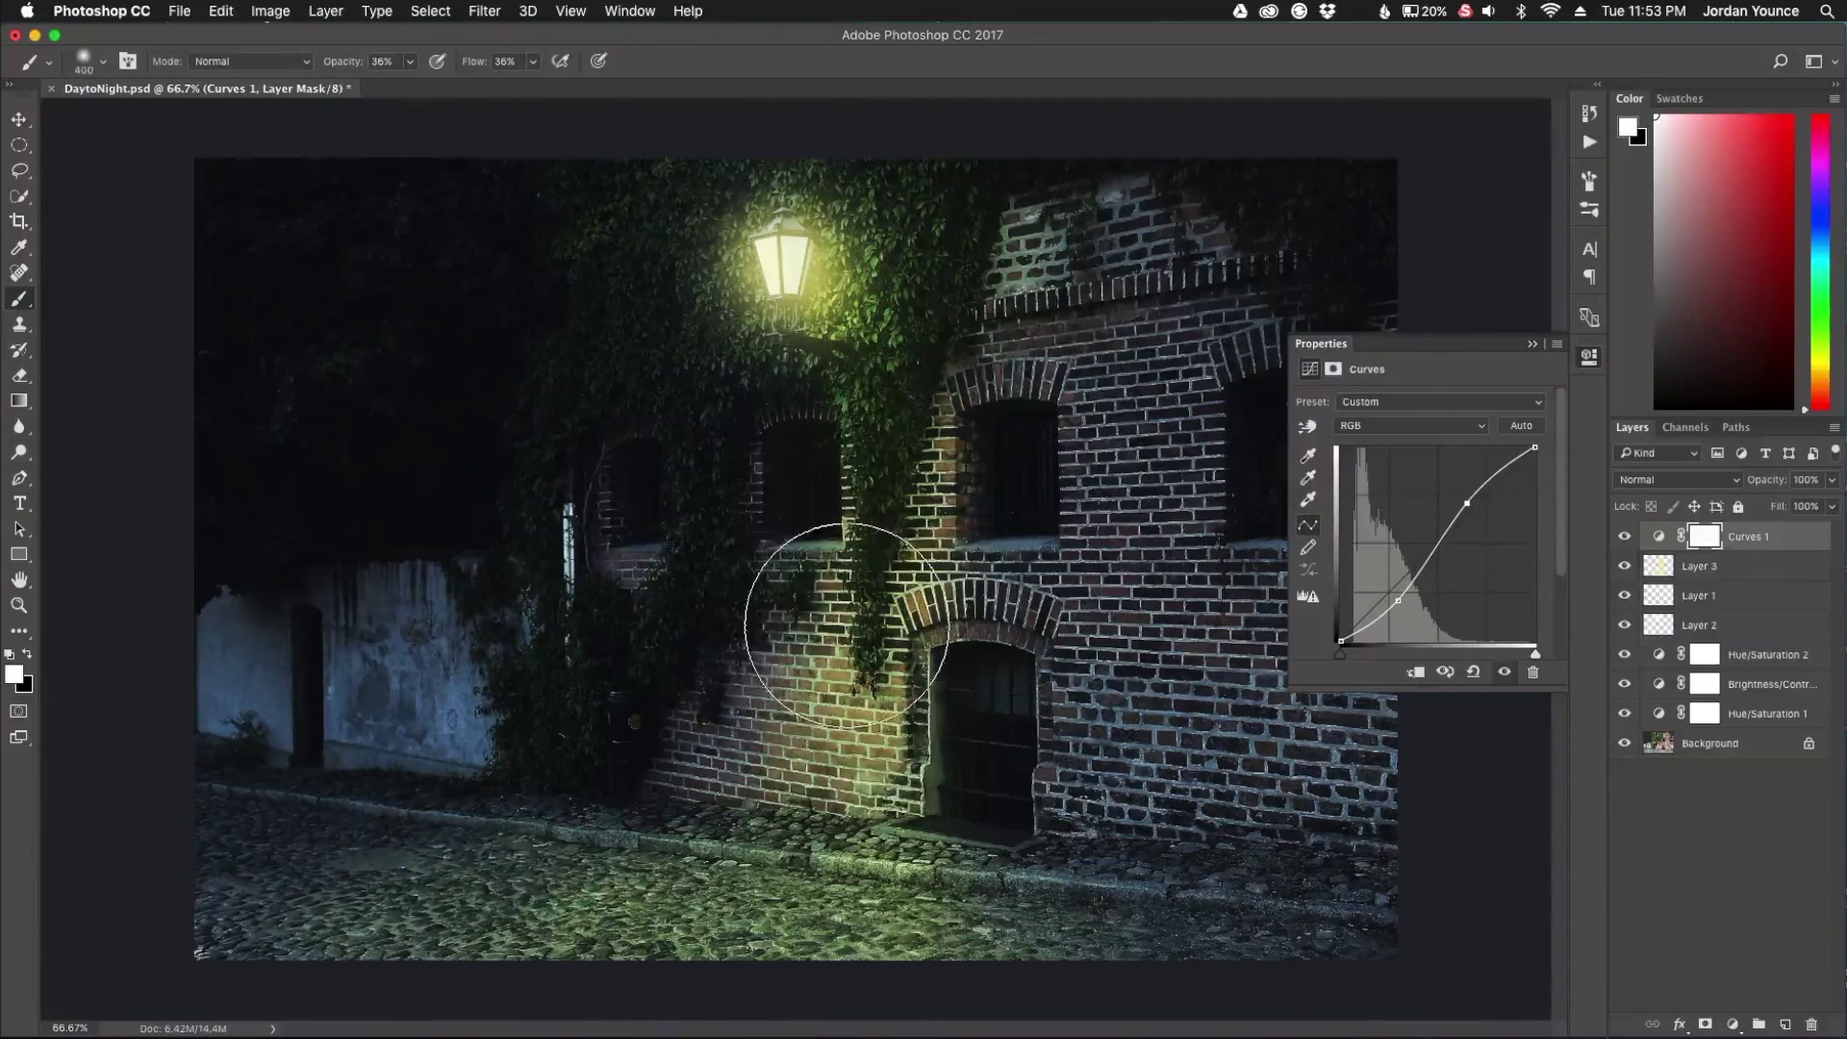
left_click(1534, 346)
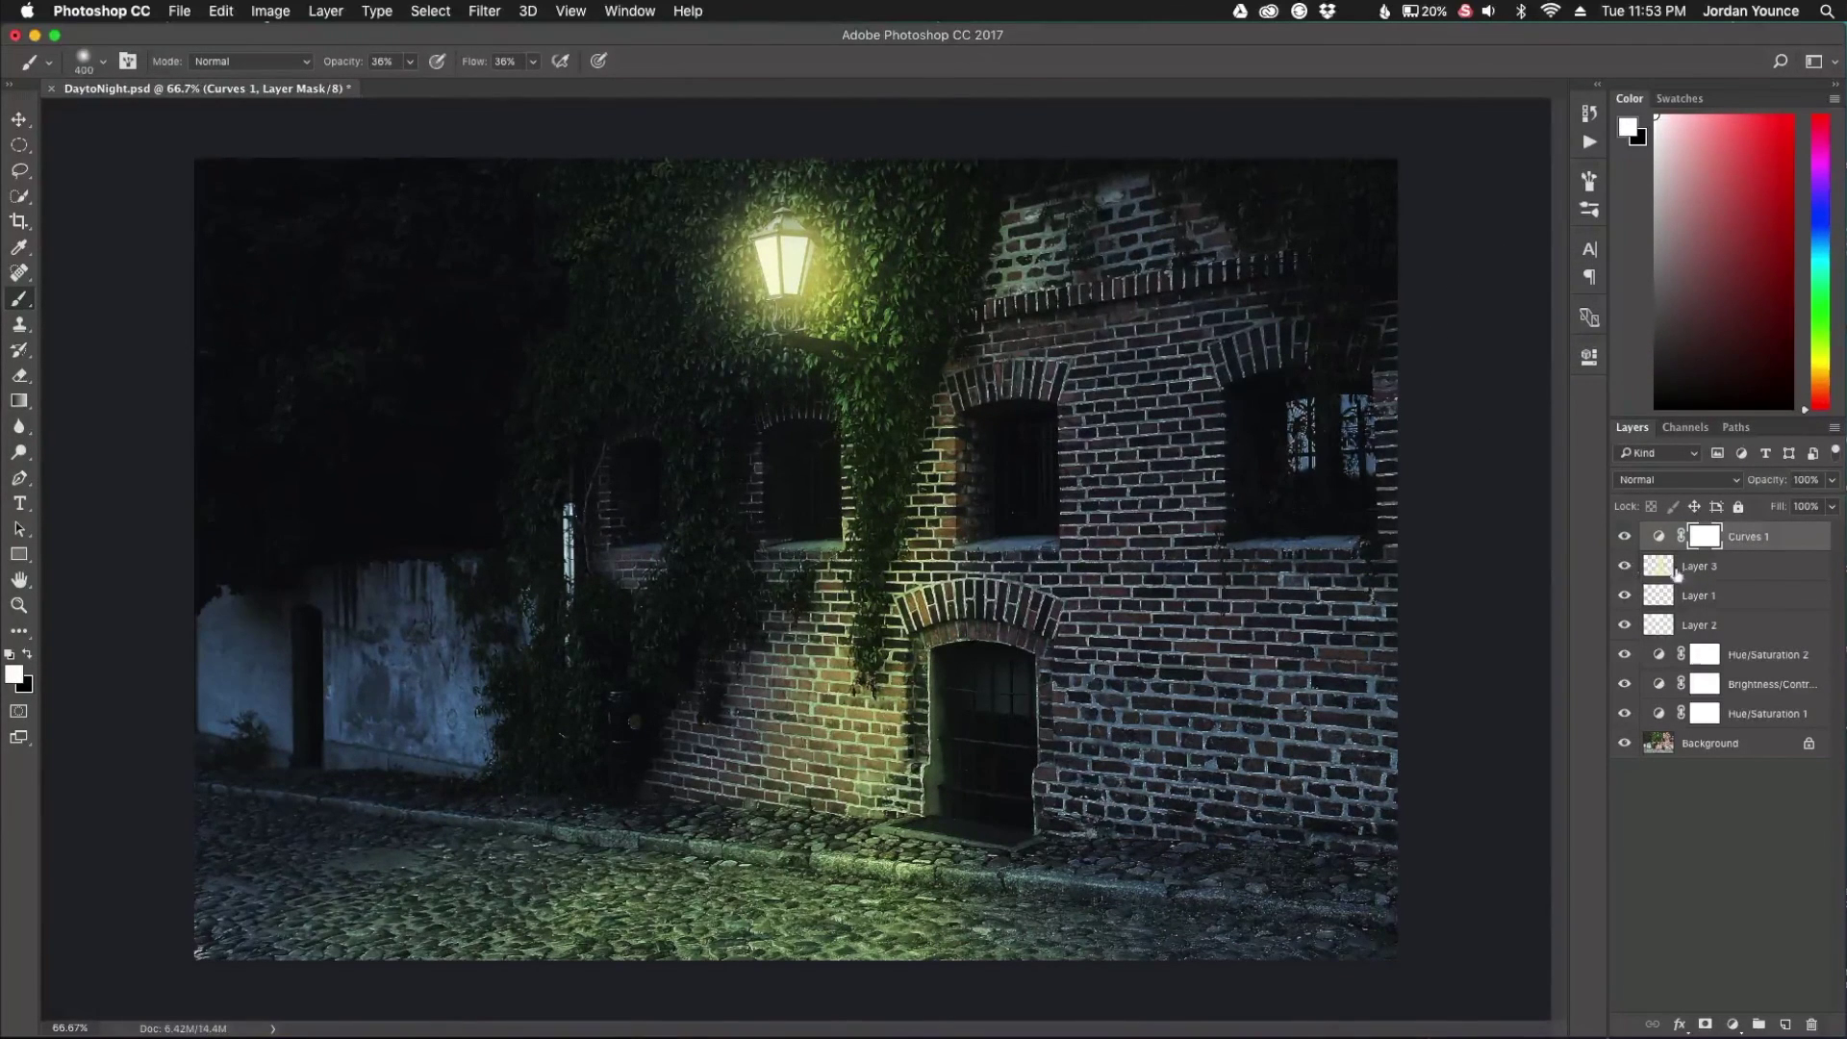
Step: Set the painted street-light layer, Layer 3, to the Soft Light blend mode at 94% opacity
left_click(1750, 576)
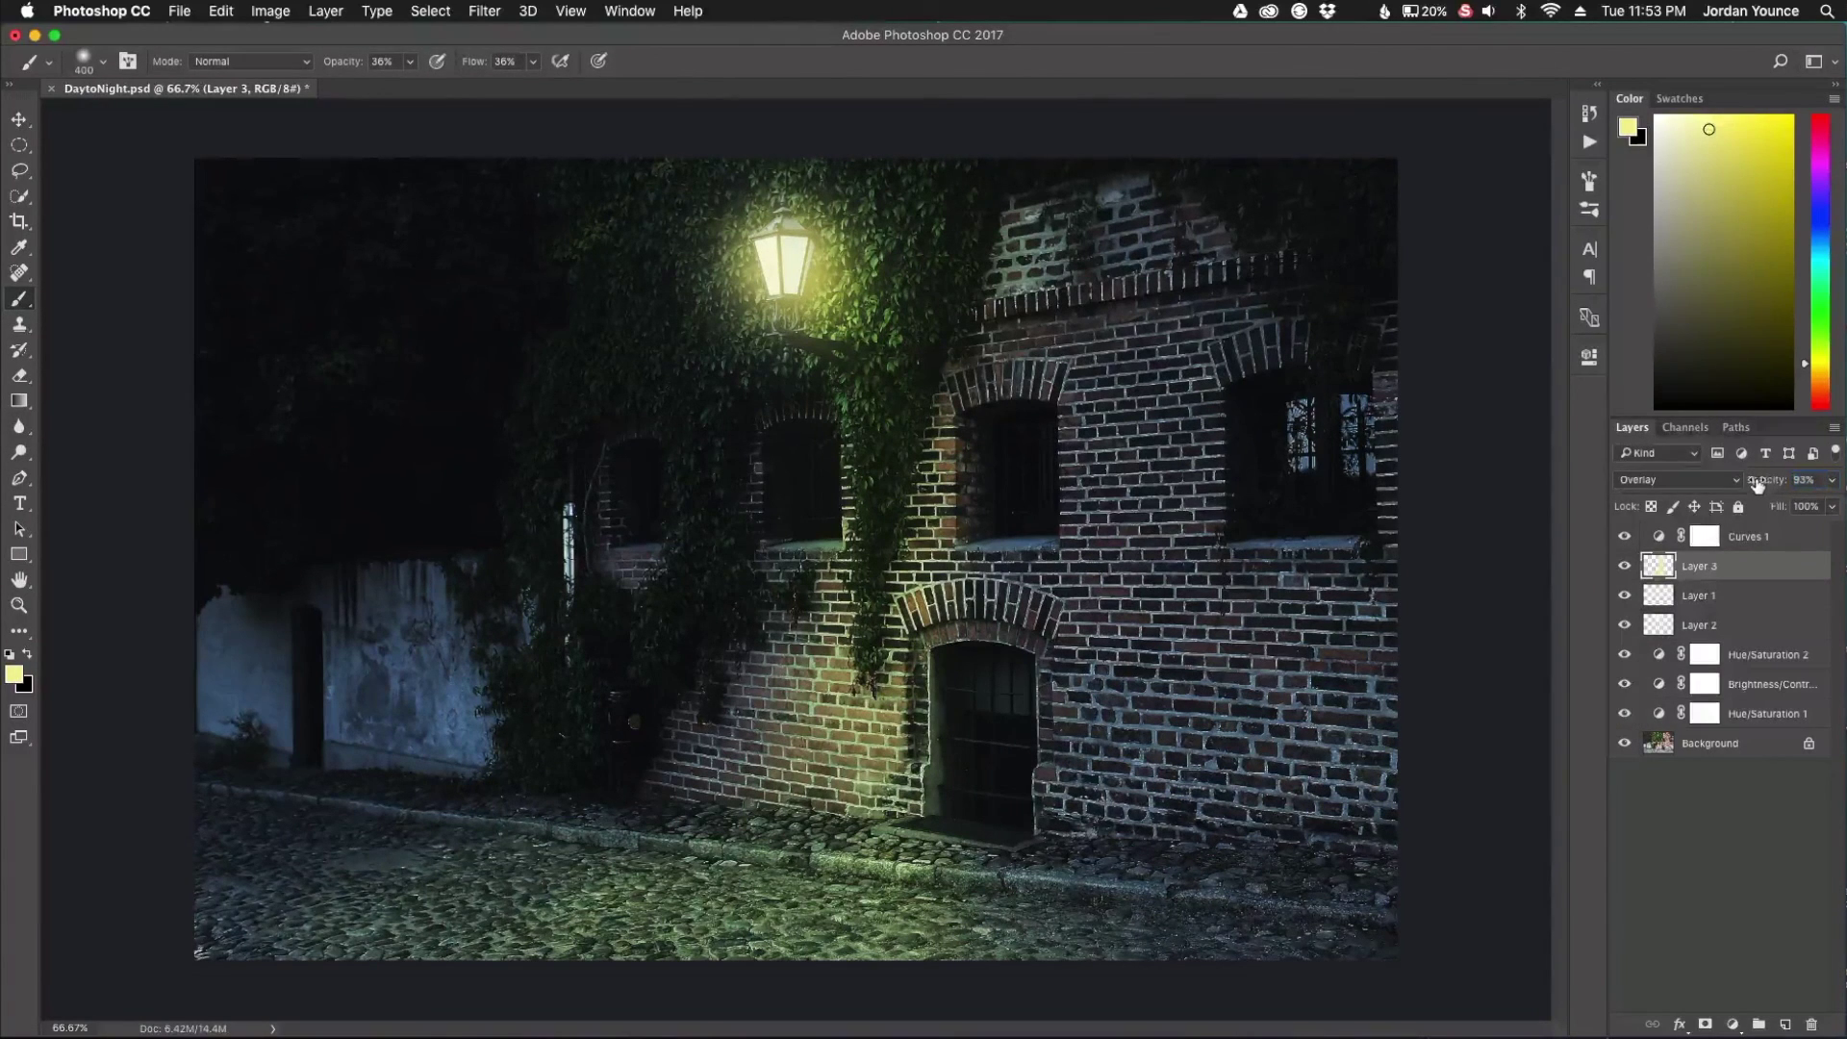
left_click(1690, 480)
left_click(1682, 494)
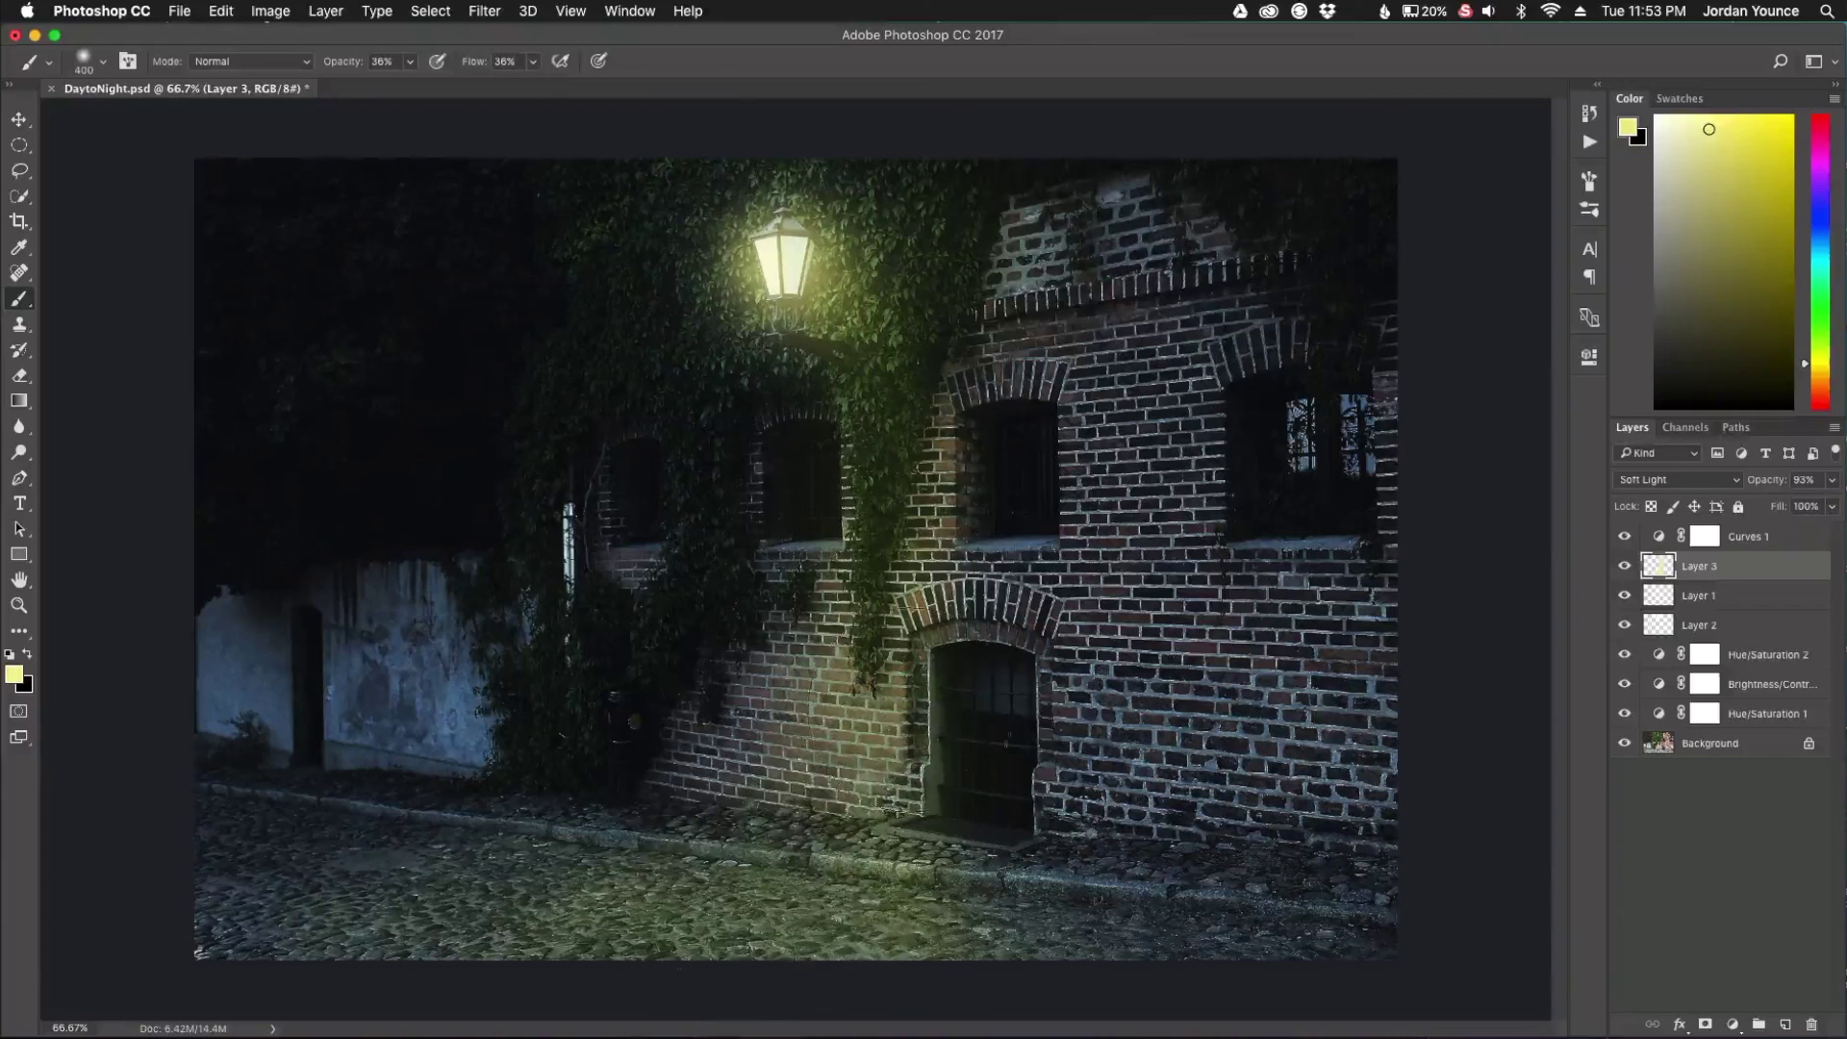
left_click(1669, 486)
left_click(1656, 463)
left_click(1658, 476)
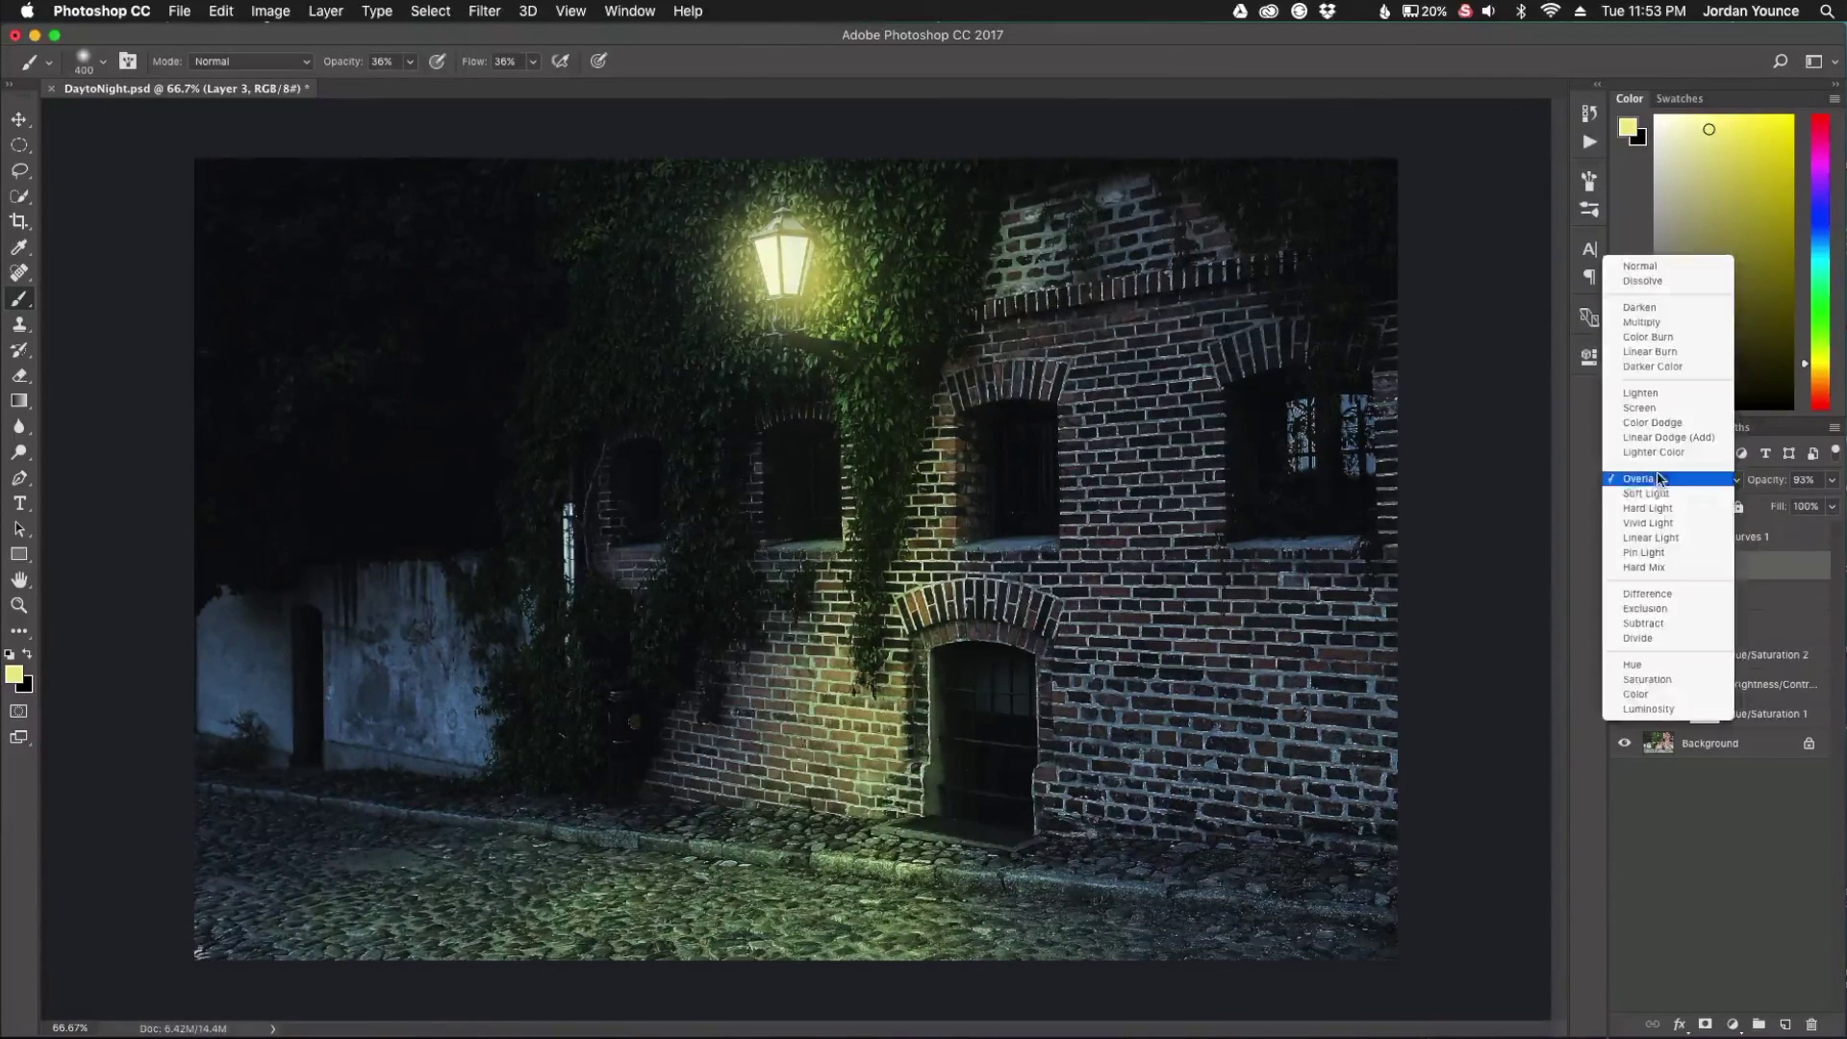
left_click(1654, 496)
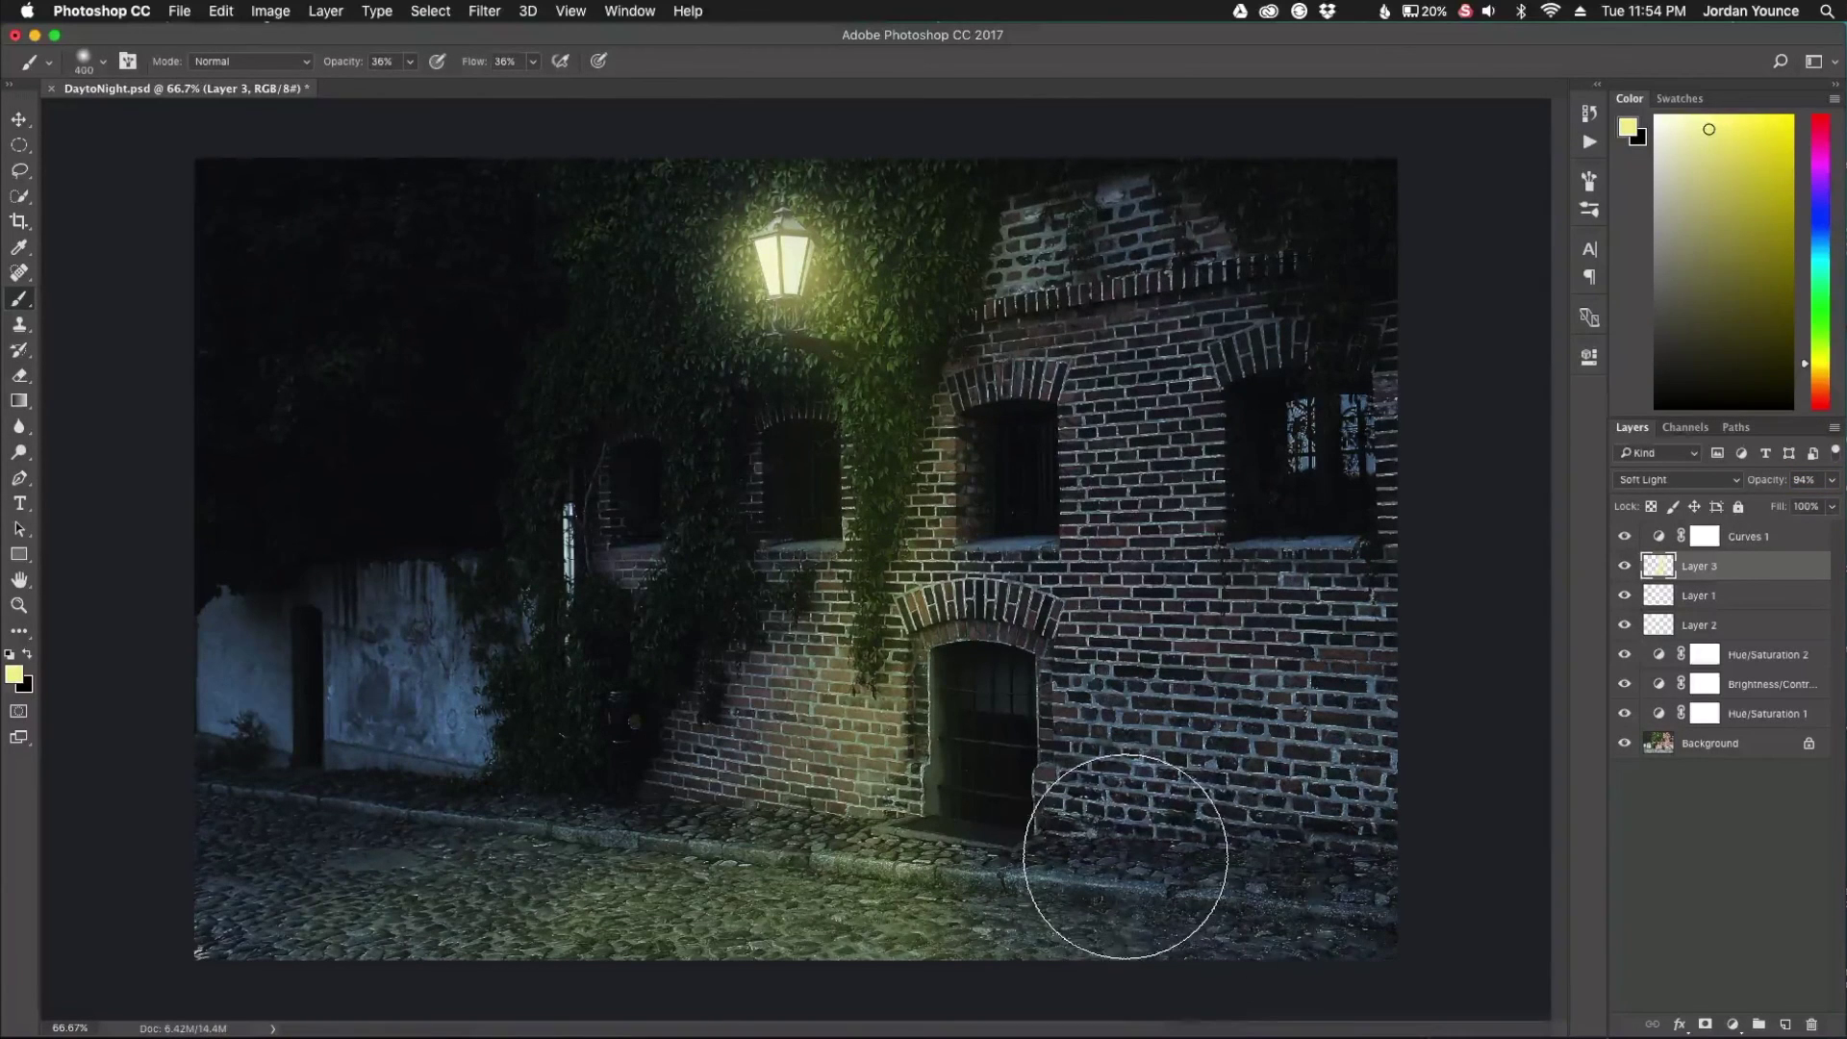
Step: Set the contrast of the Brightness/Contrast adjustment layer to 61
double_click(1760, 684)
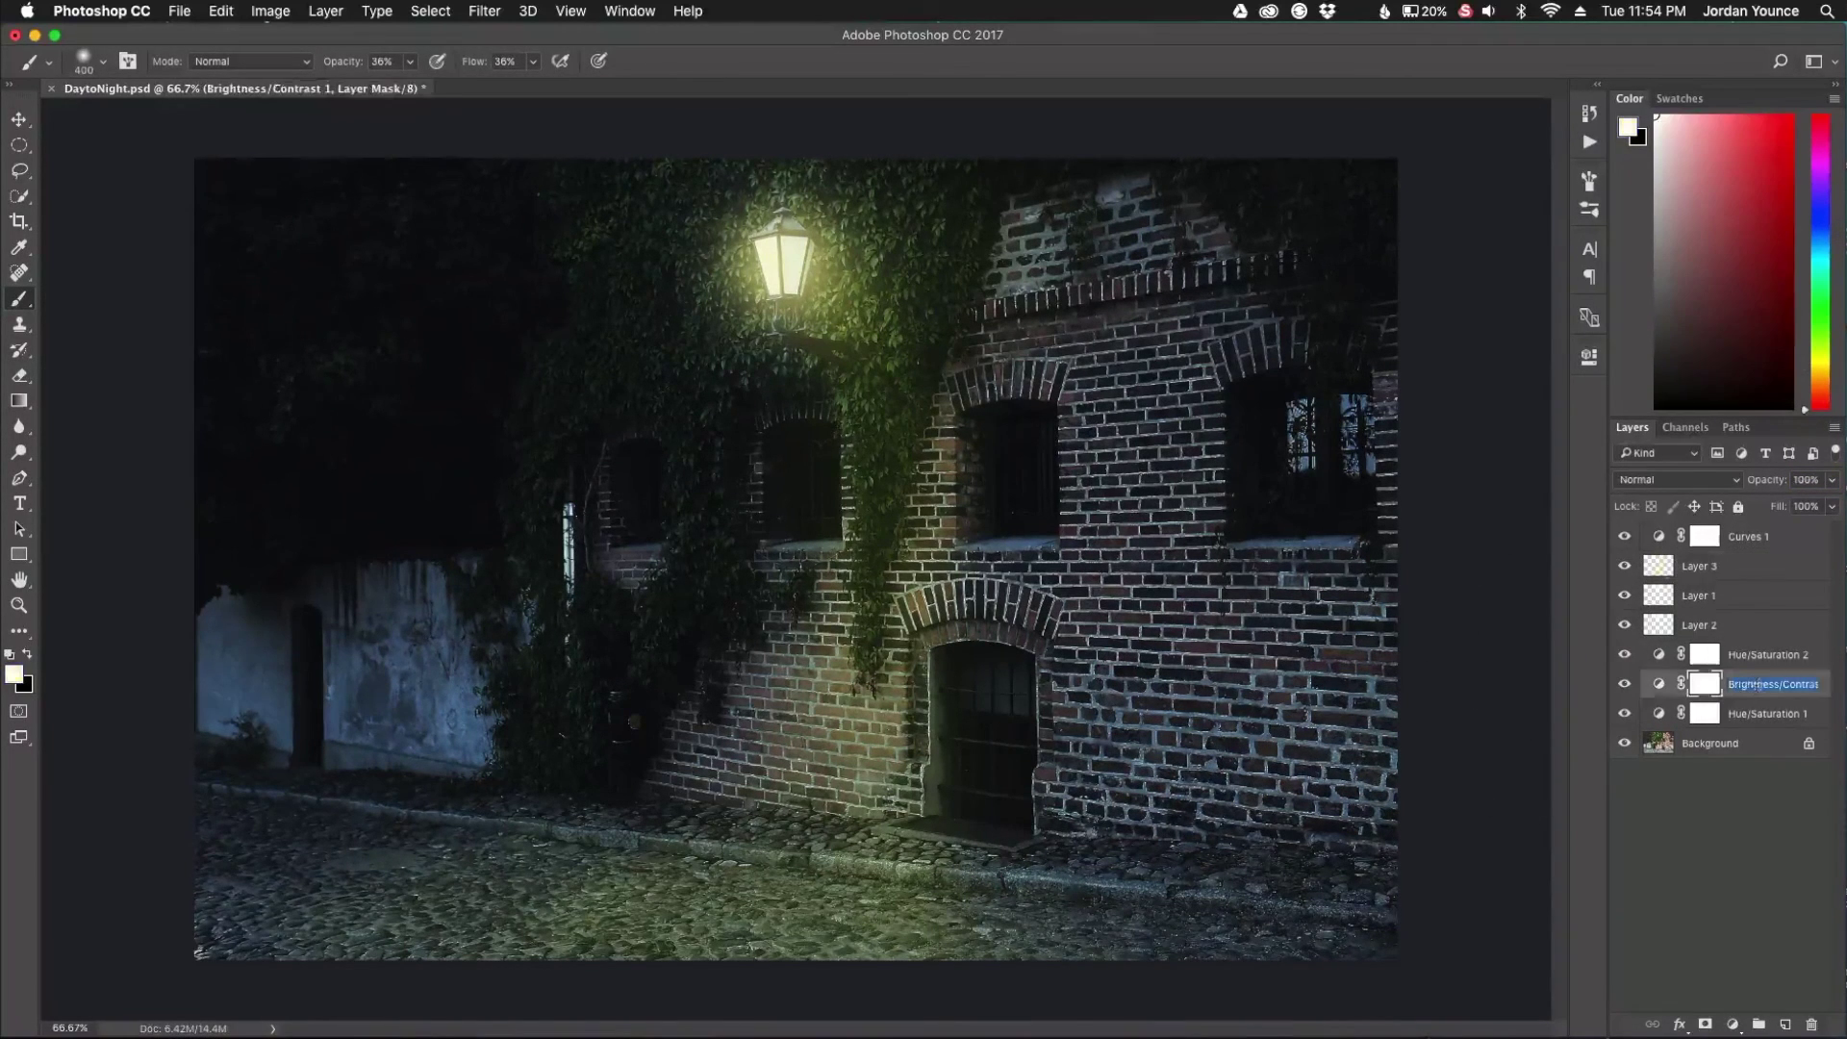
double_click(1660, 684)
left_click_drag(1495, 486, 1537, 490)
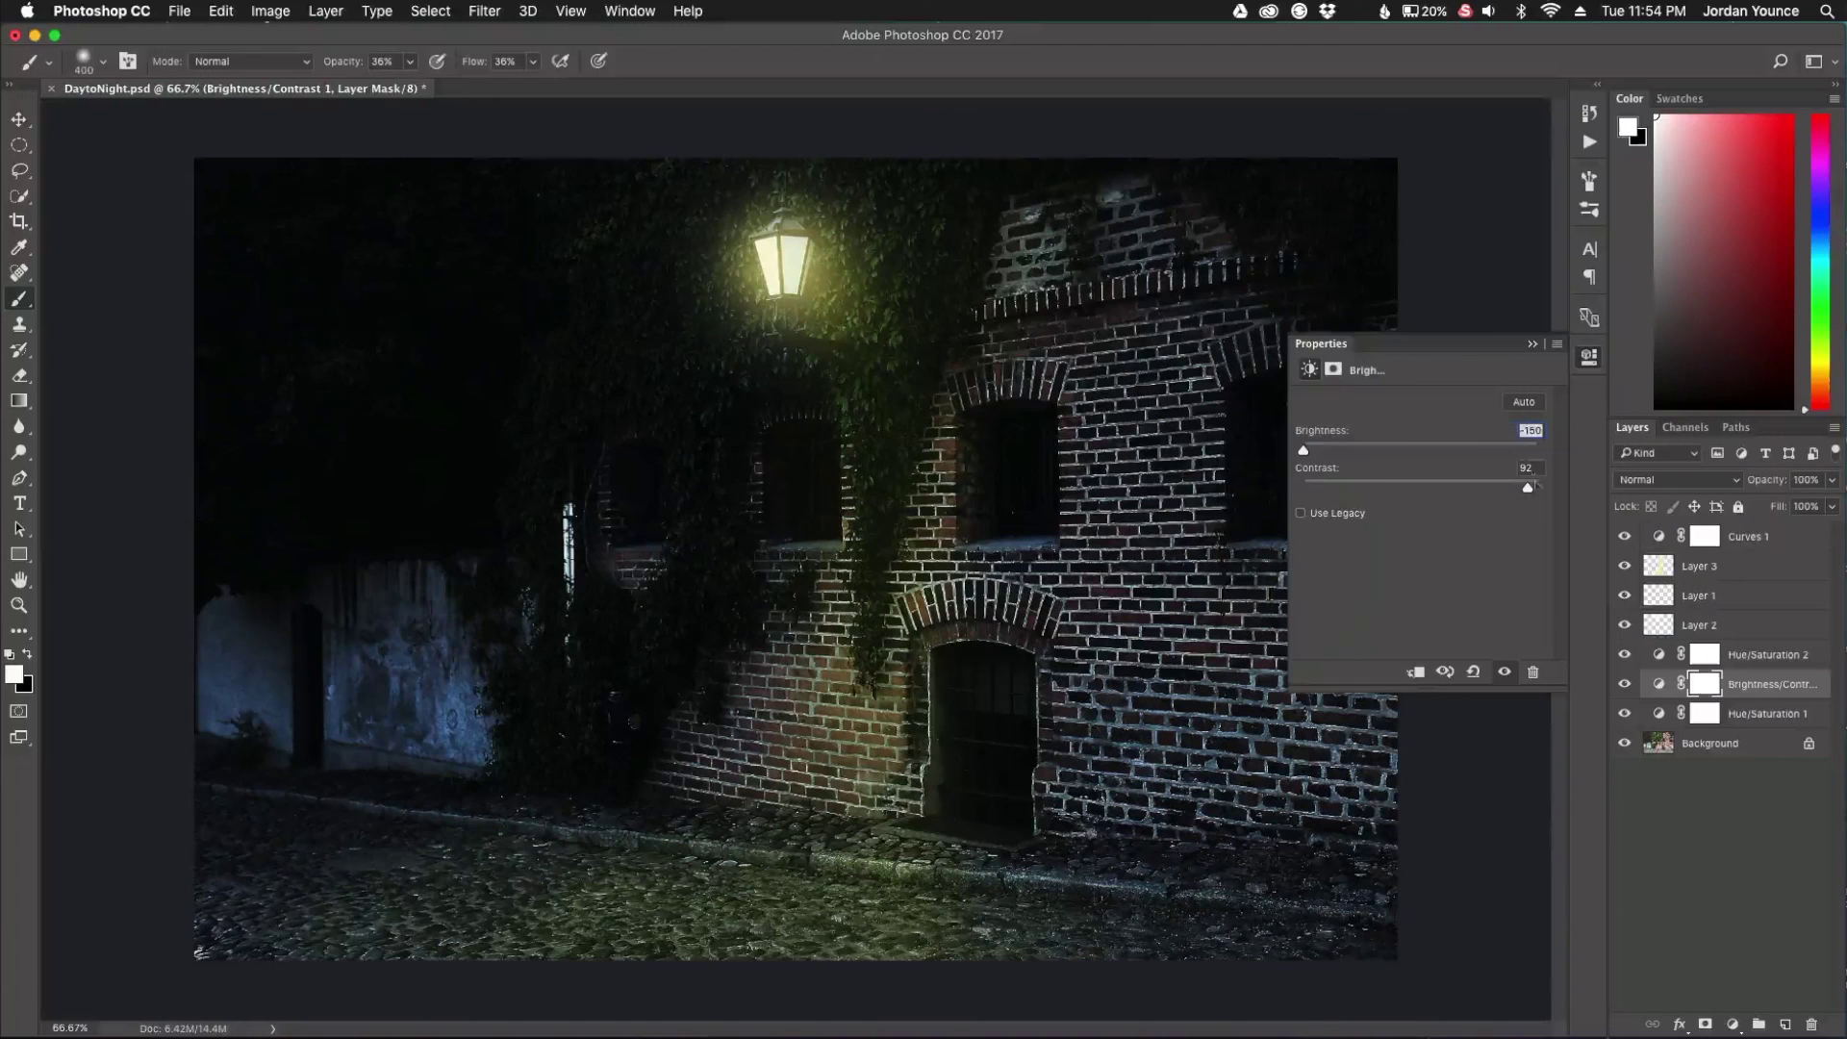
left_click_drag(1530, 490, 1491, 489)
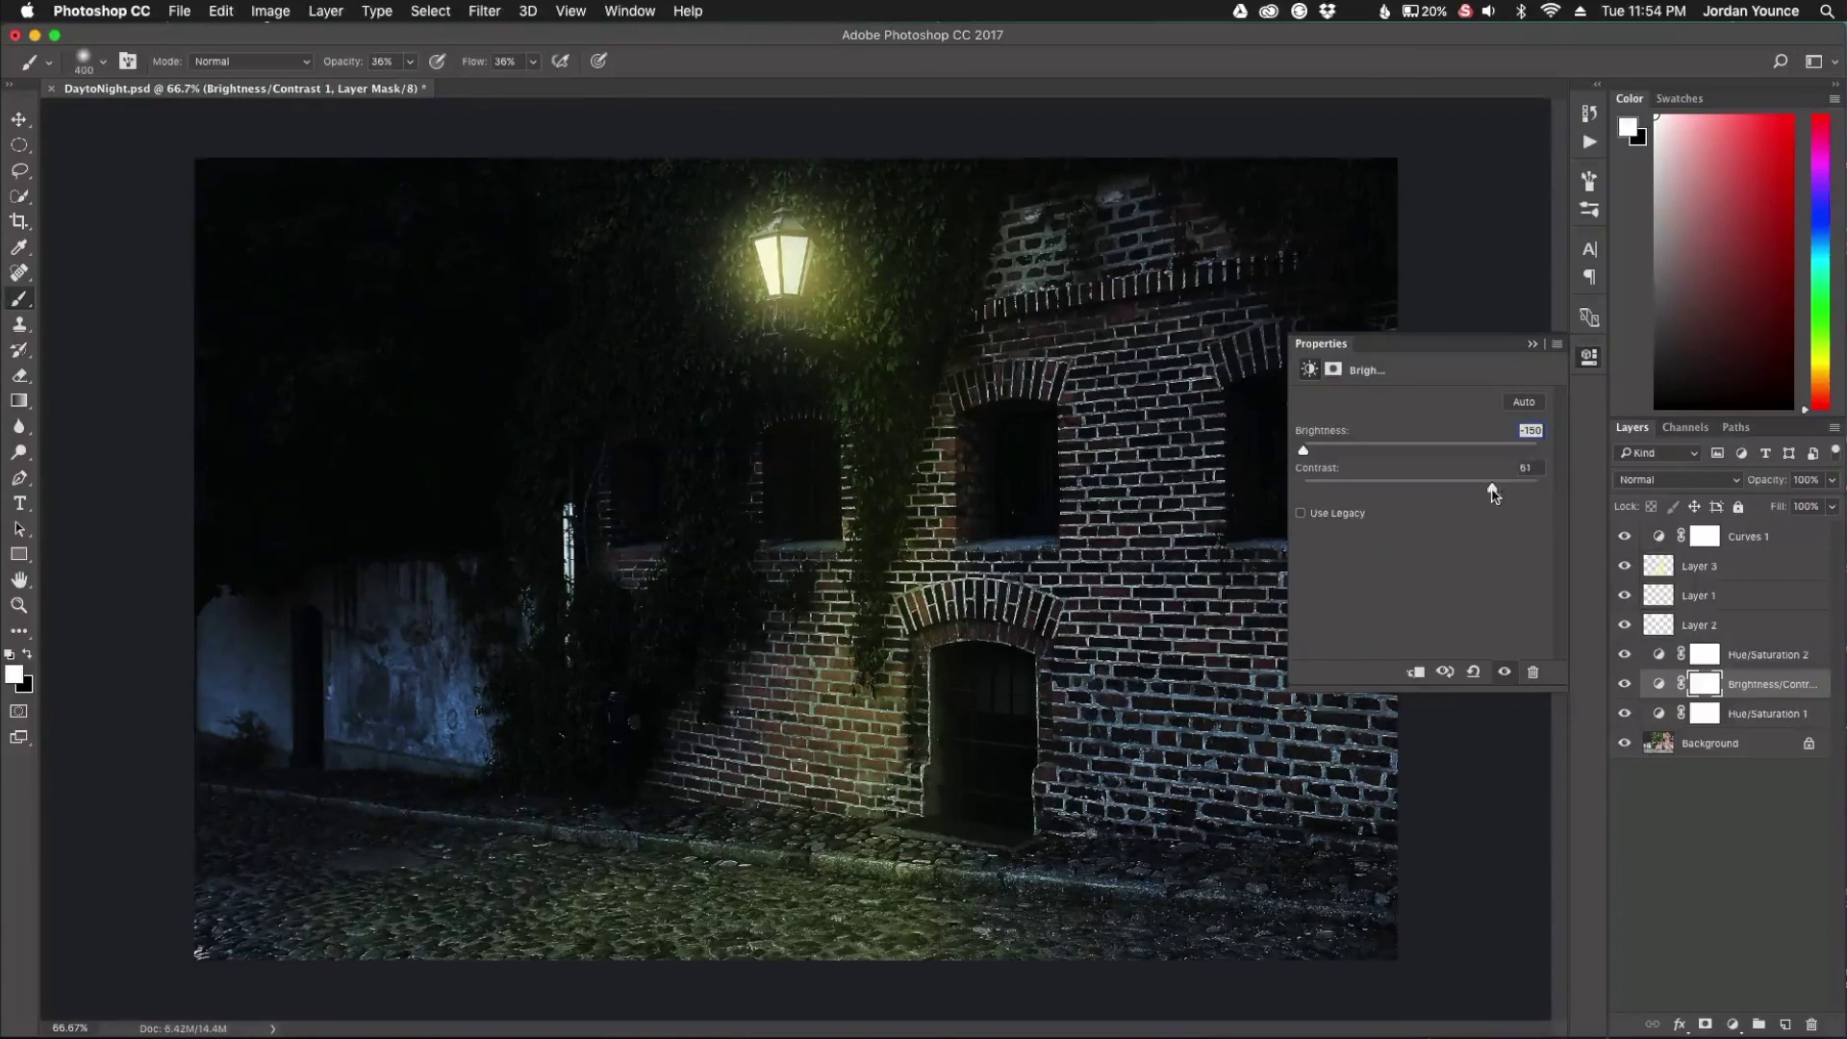
left_click(1532, 346)
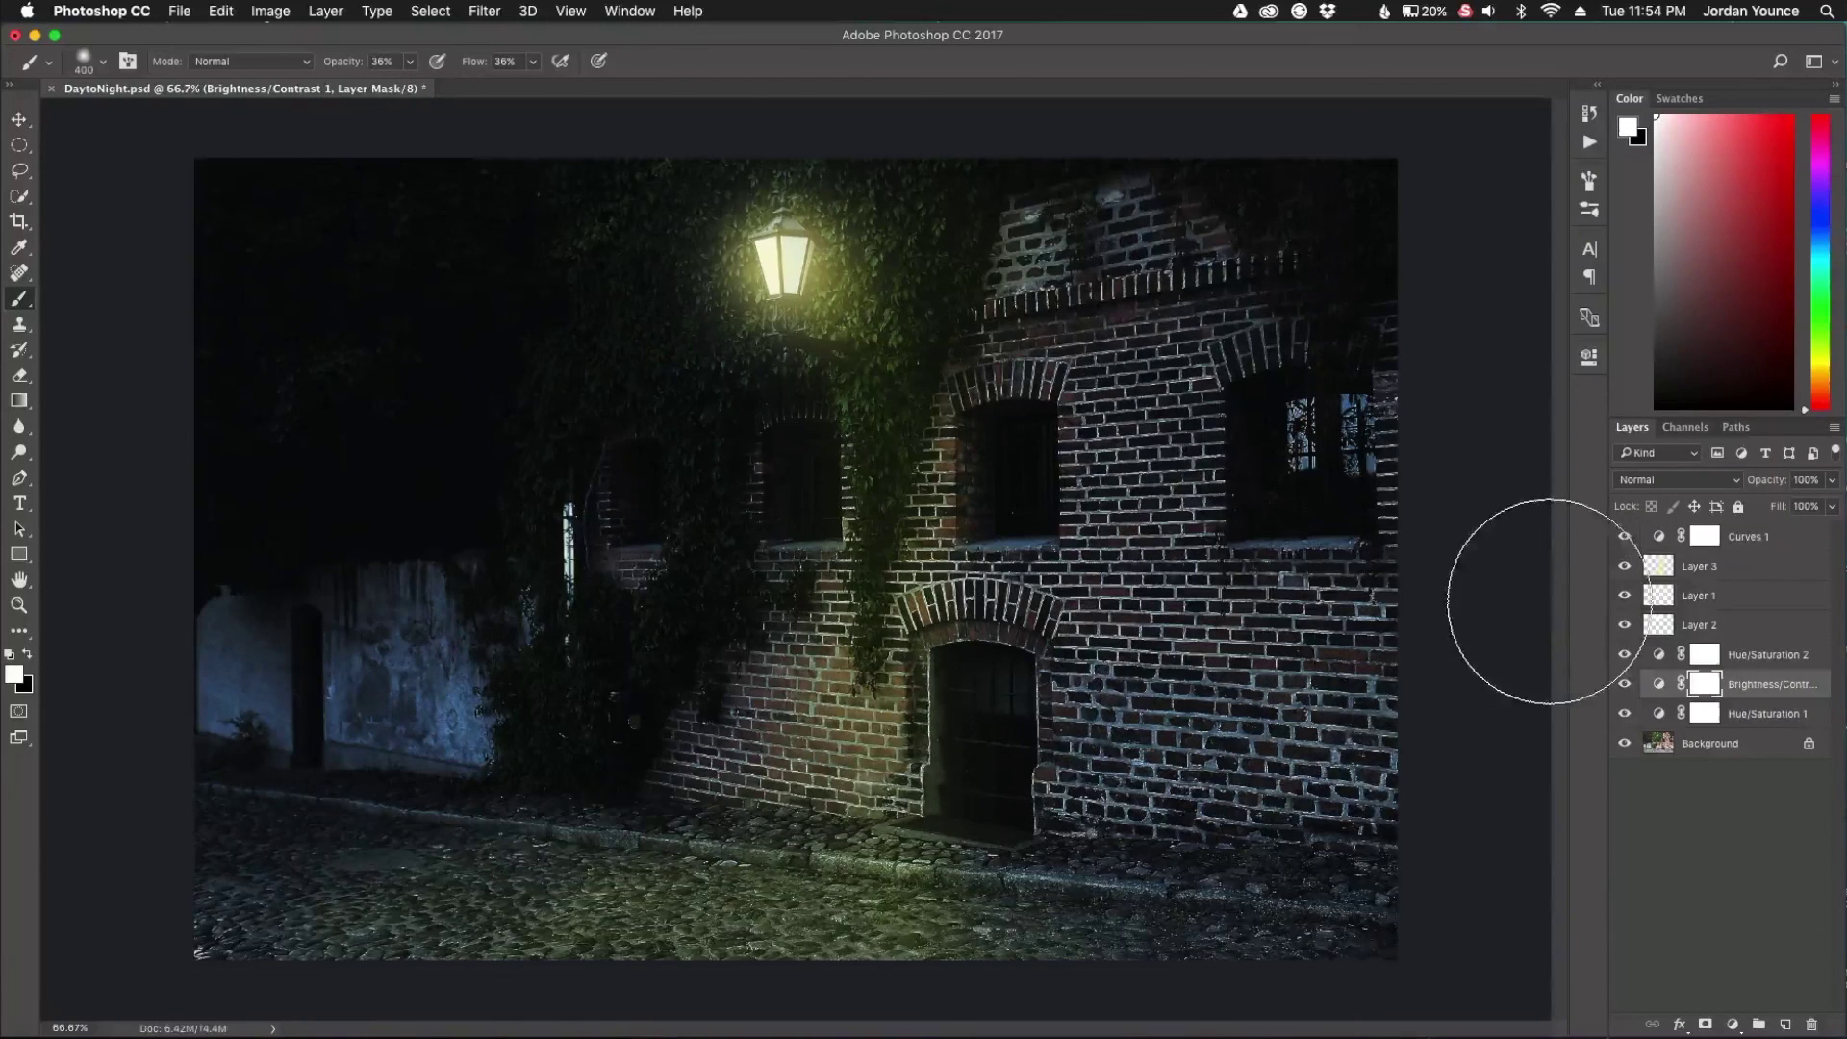
Step: Group all layers above the background, and hide and show the group to compare with the original photo
left_click(1791, 545)
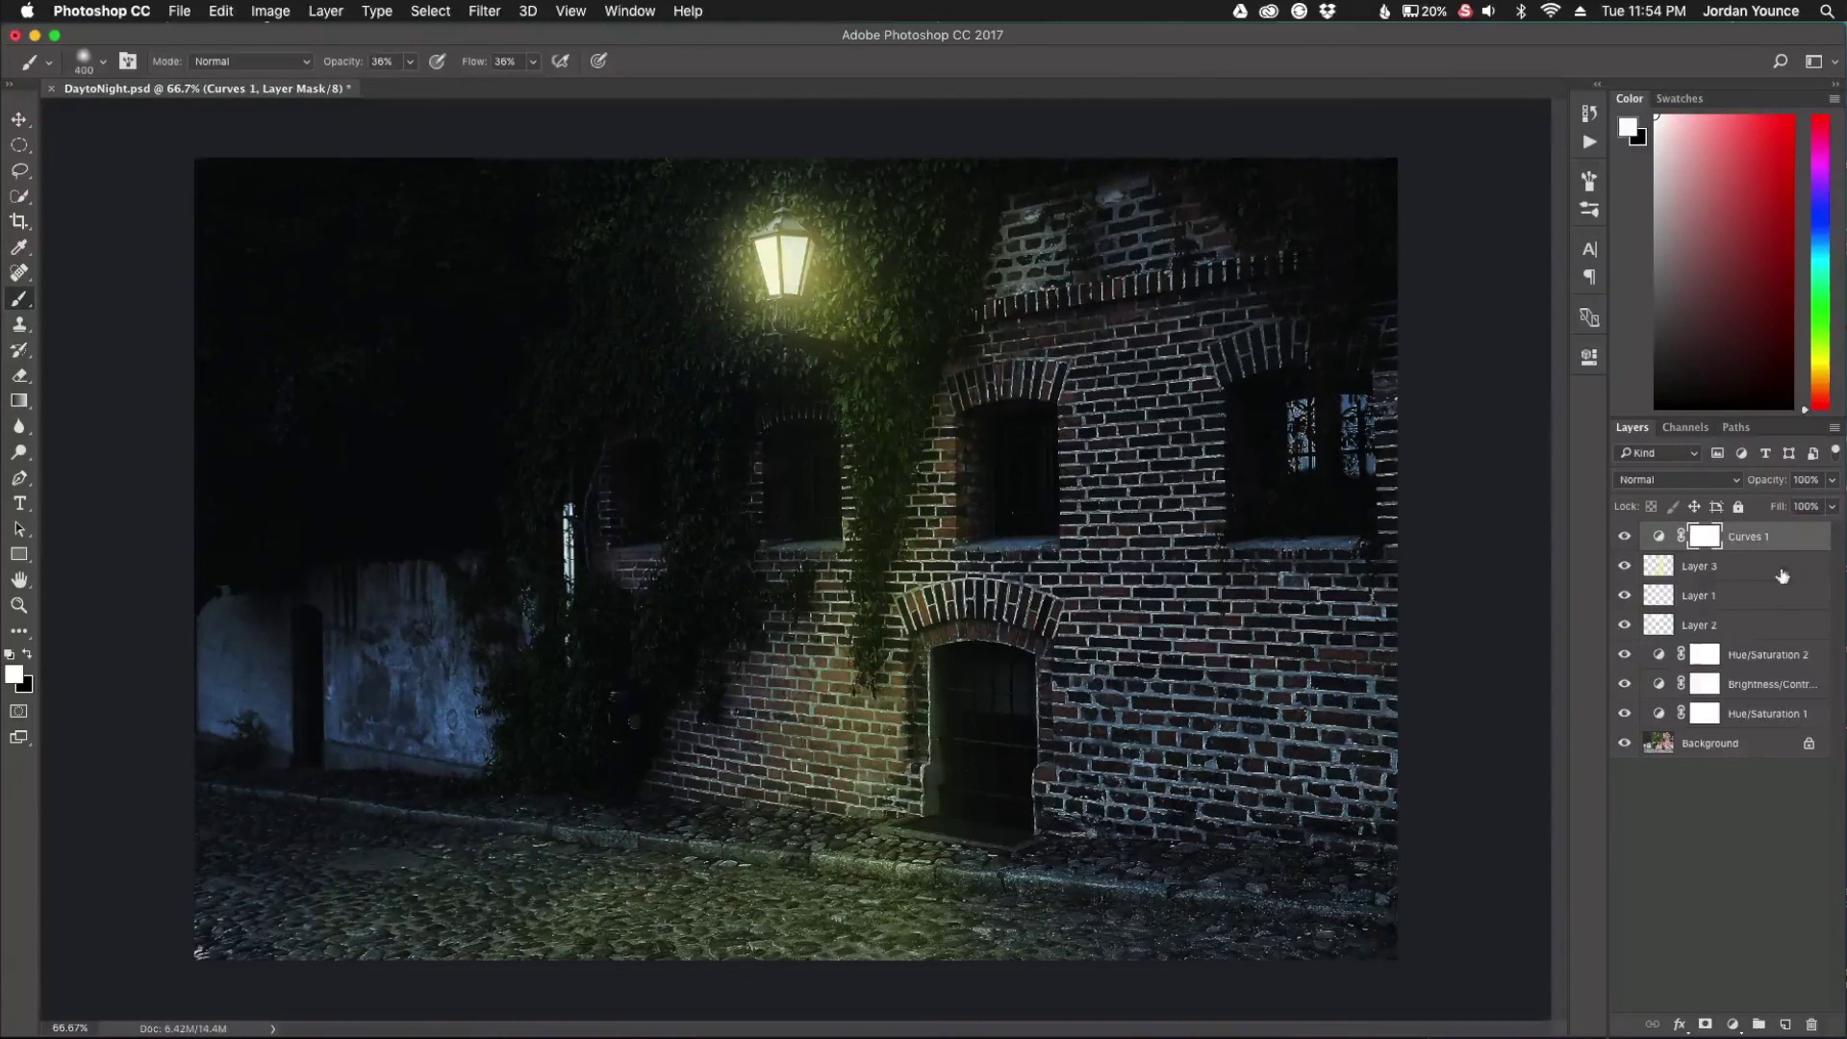
left_click(1748, 721, "shift")
key("super+g")
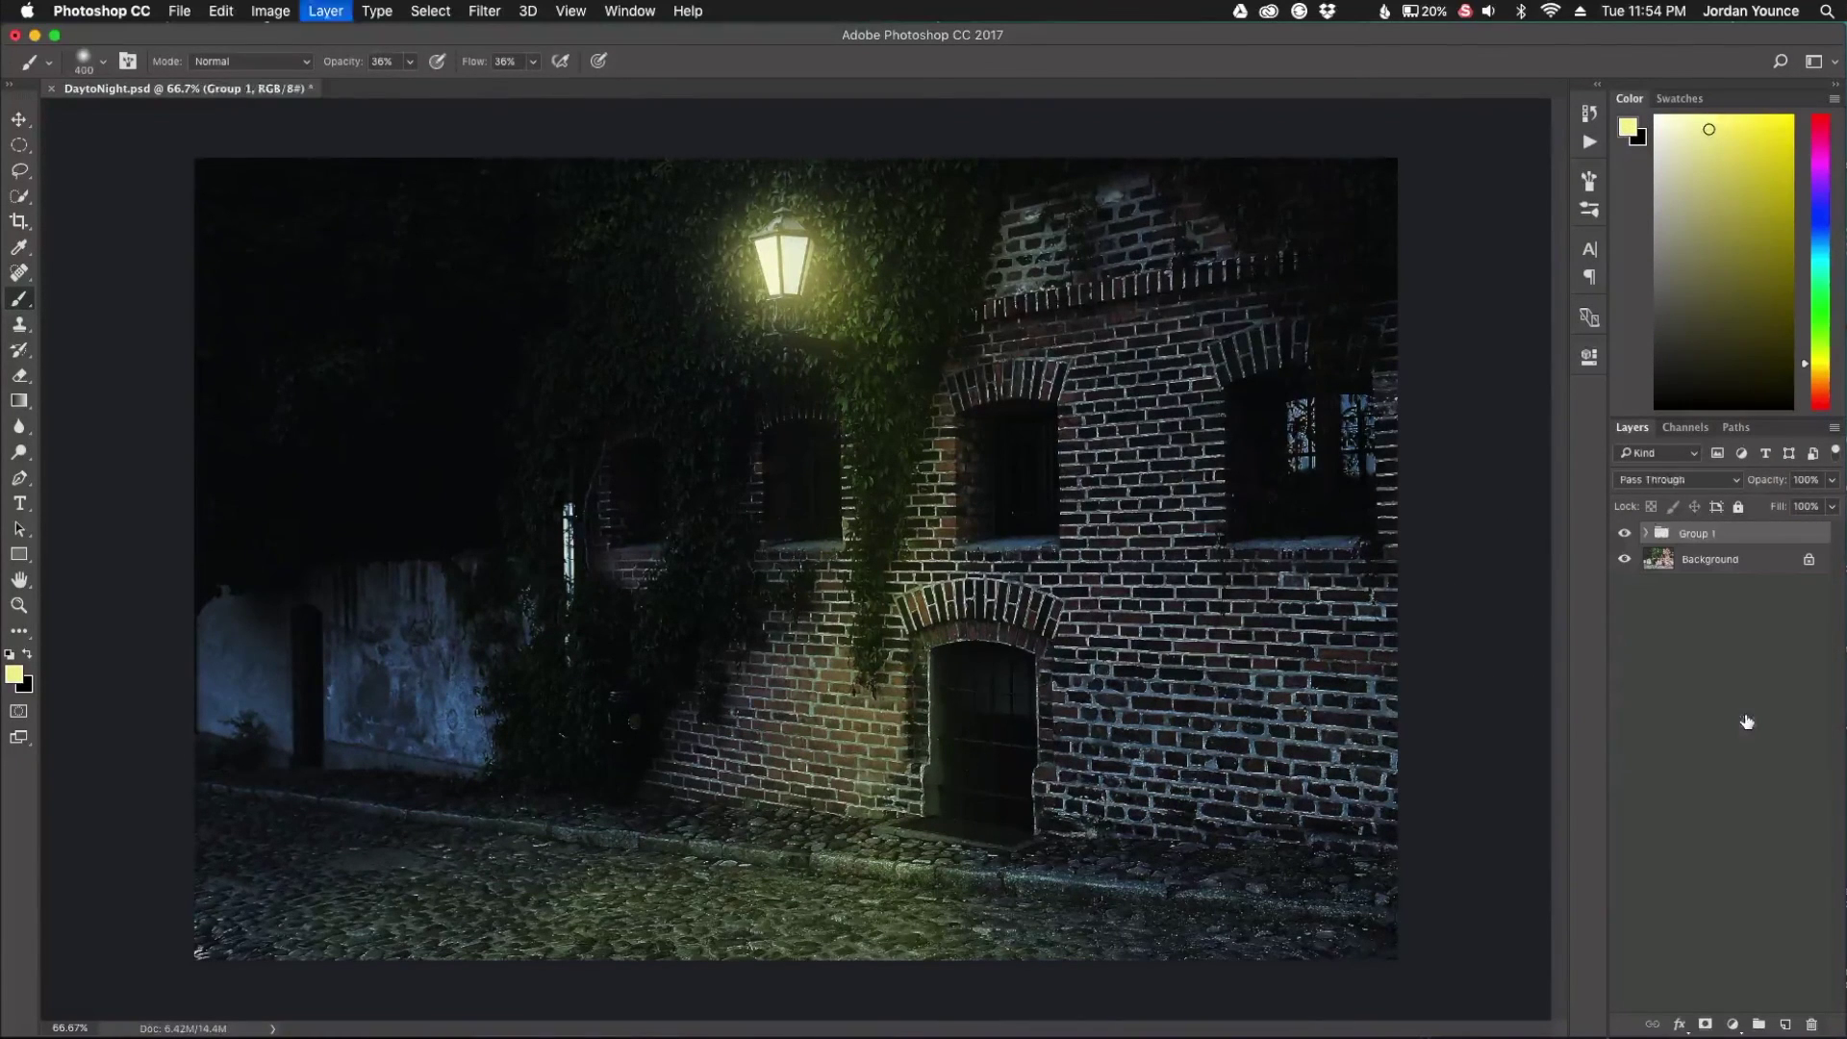
left_click(1629, 536)
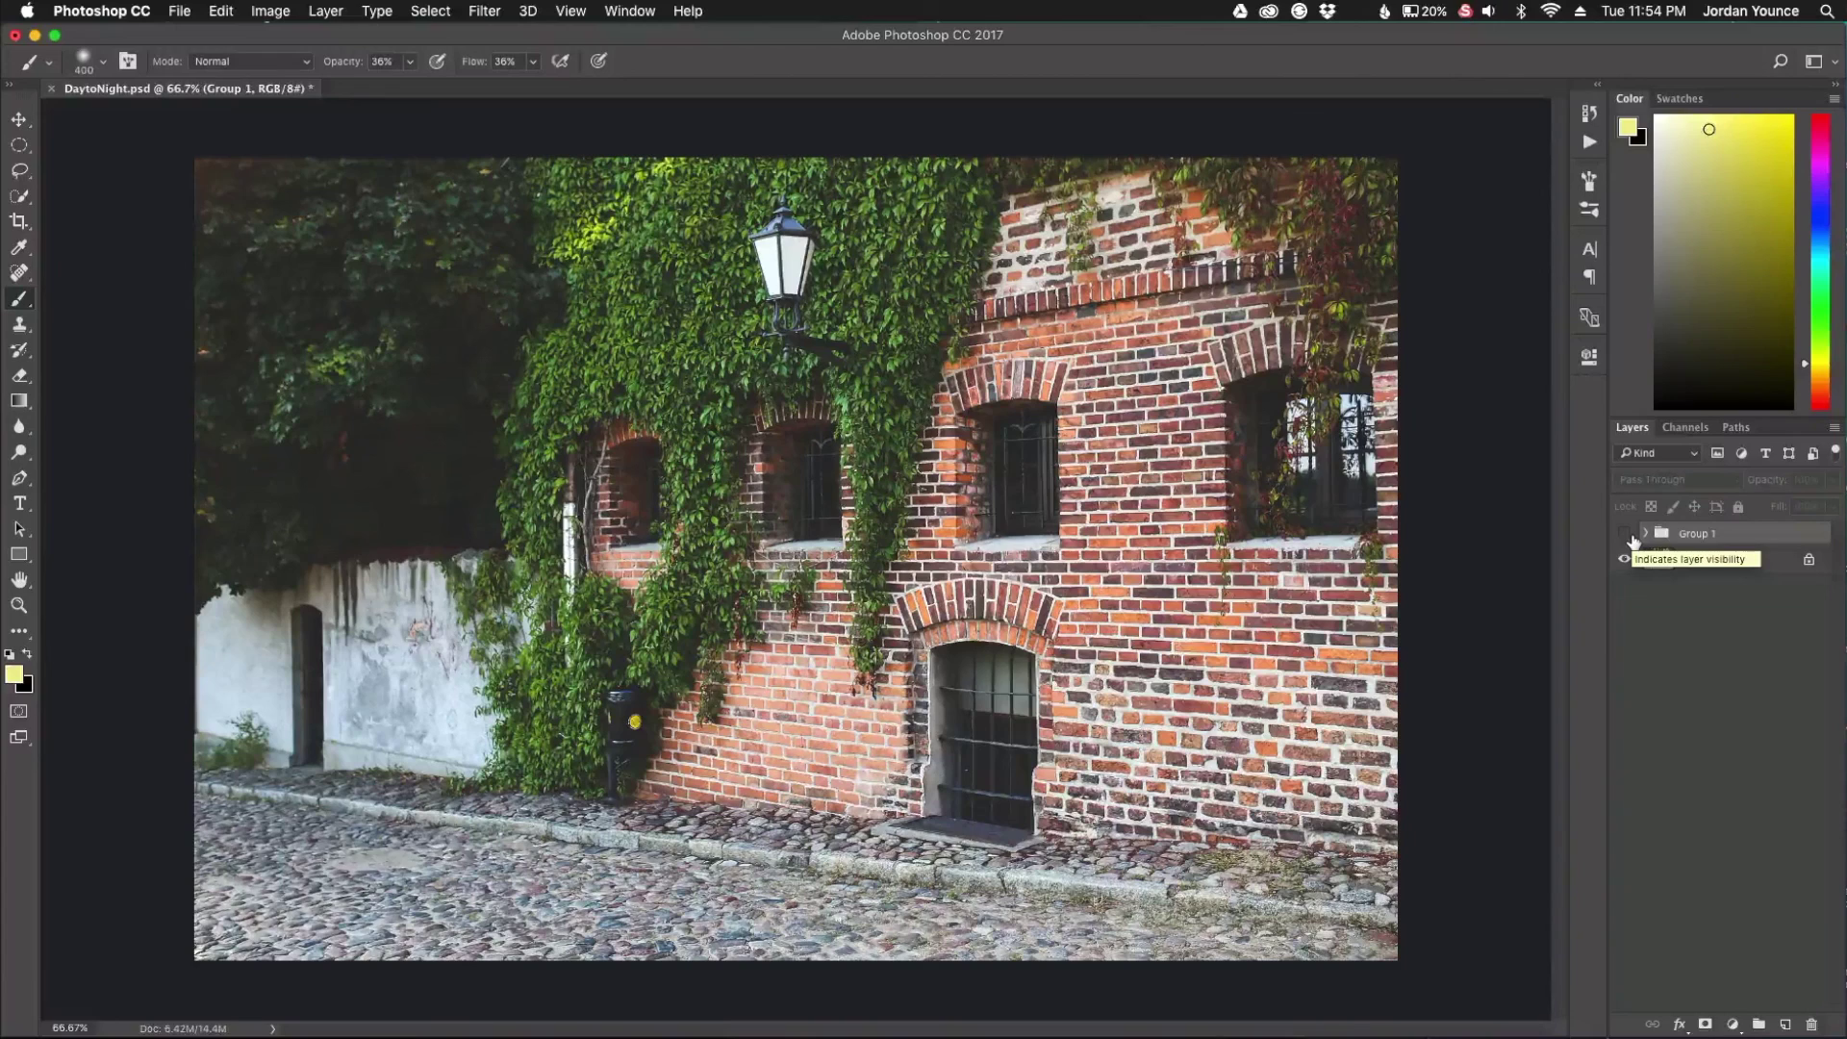
left_click(1630, 536)
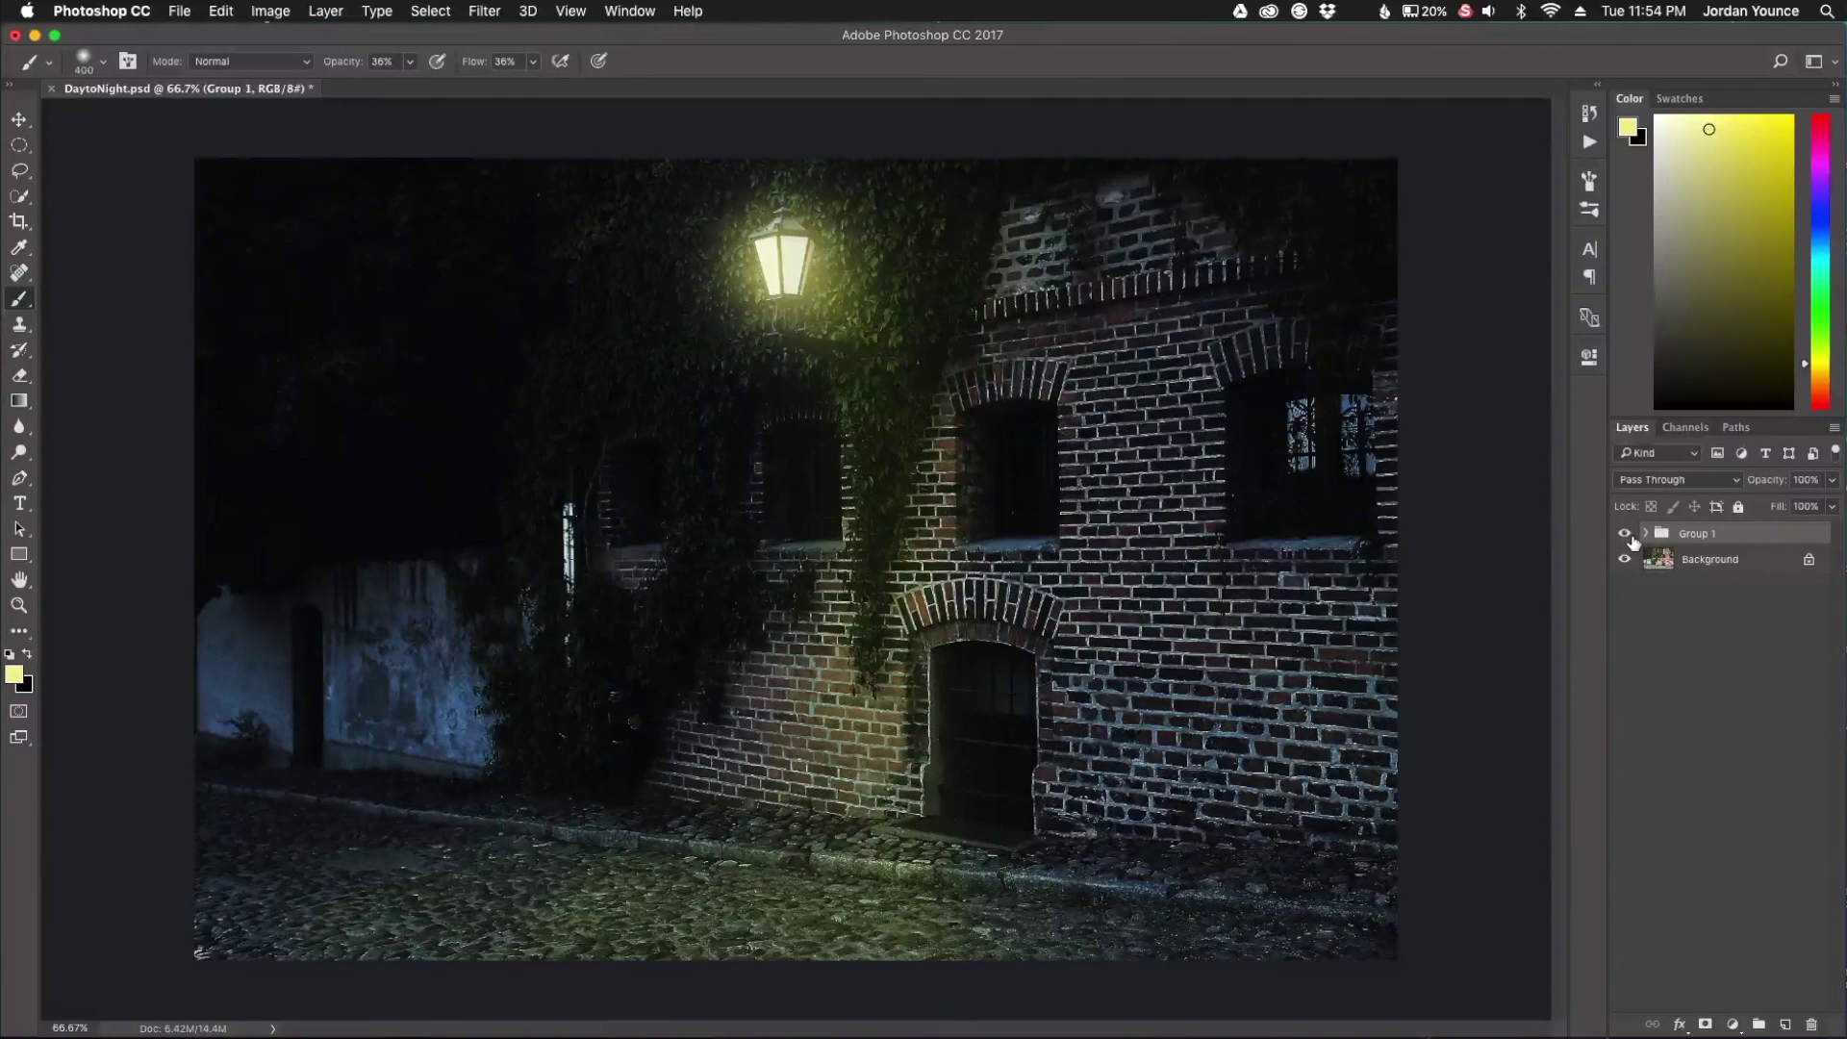